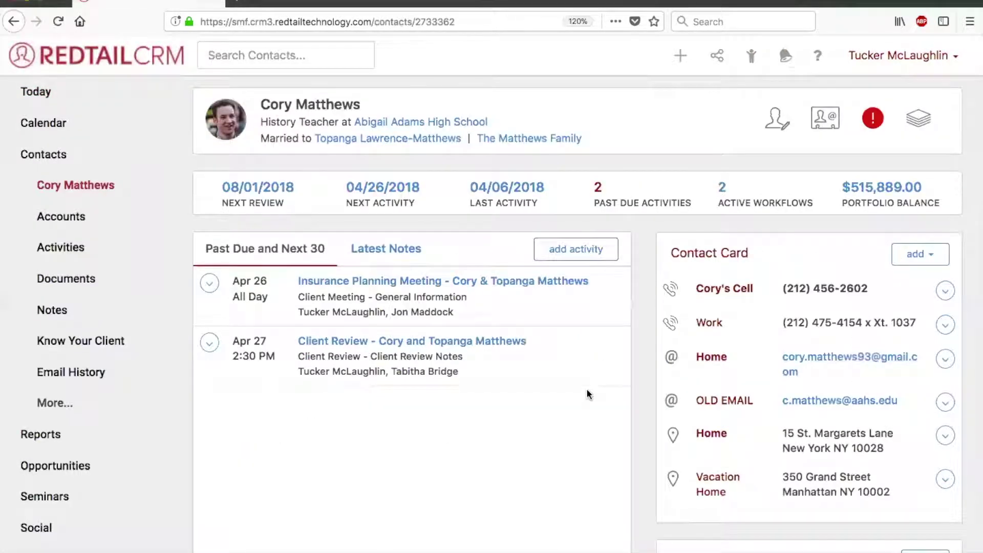
Step: Draft a contact note about the new baby boy, life insurance coverage review and requested May 10th 1:00PM PST meeting, correcting "tuitions" to "tuition"
left_click(398, 249)
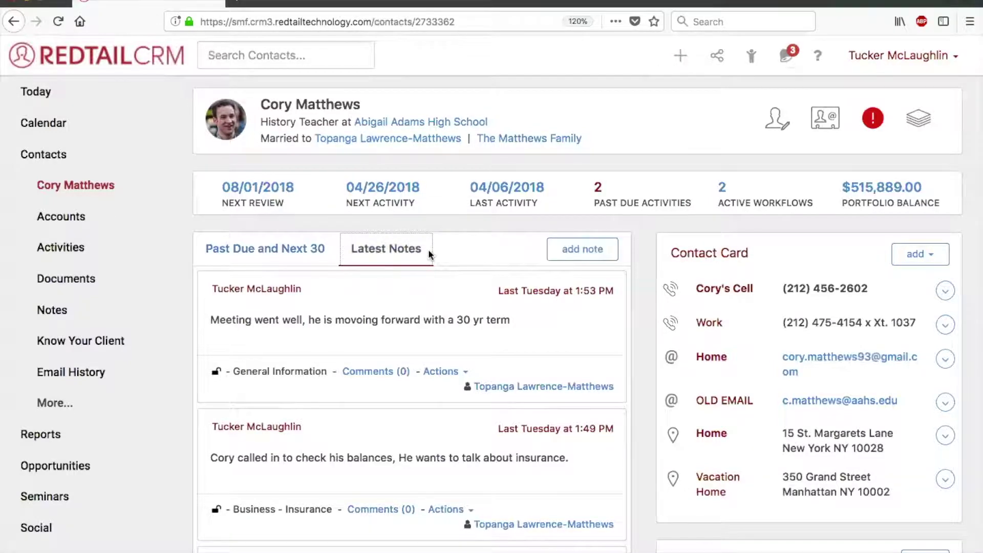
left_click(279, 249)
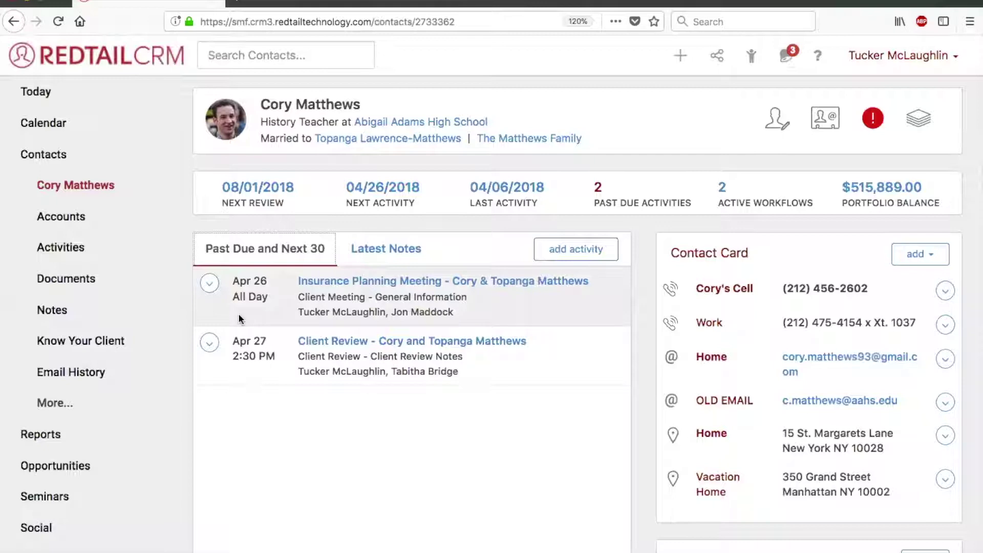
left_click(385, 249)
left_click(566, 249)
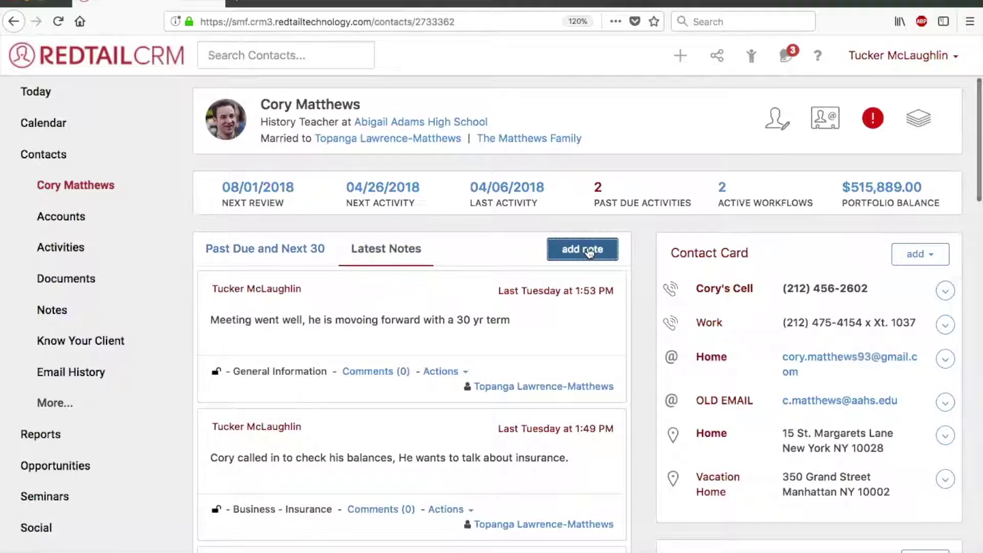
left_click(589, 251)
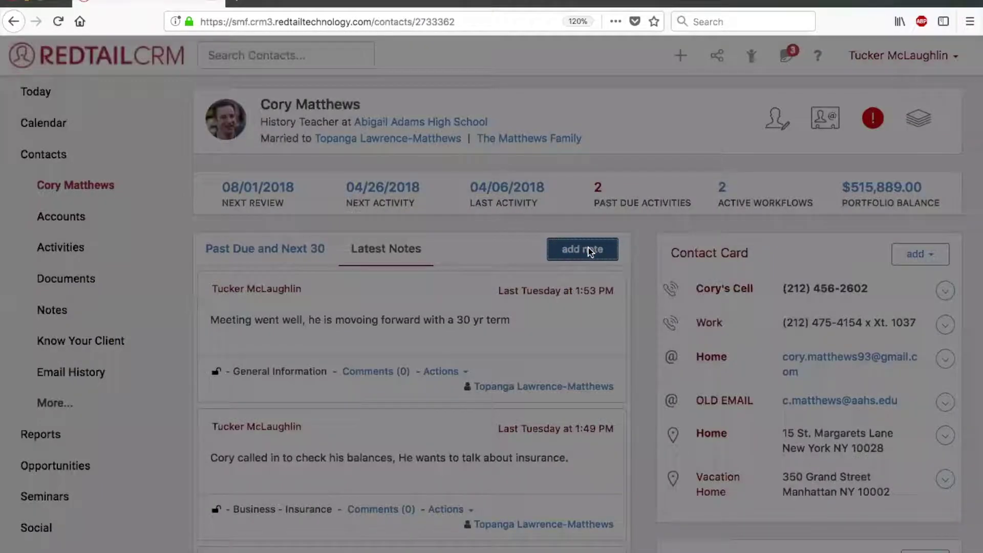
type("Cory called in to let us know he just had a baby boy, Auggie. Yayyy!!! He wants to take a look at his life insurance to make sure there is enough coverage for two college tuitions and paying off his house. He wants to do it sooner rather than later, and requested May 10th at 1:00PM PST.")
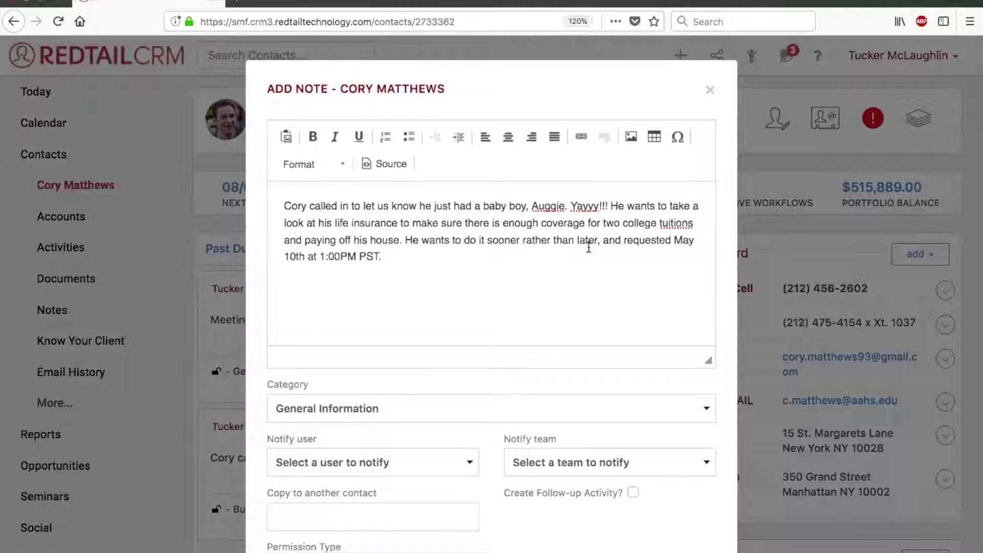
right_click(673, 223)
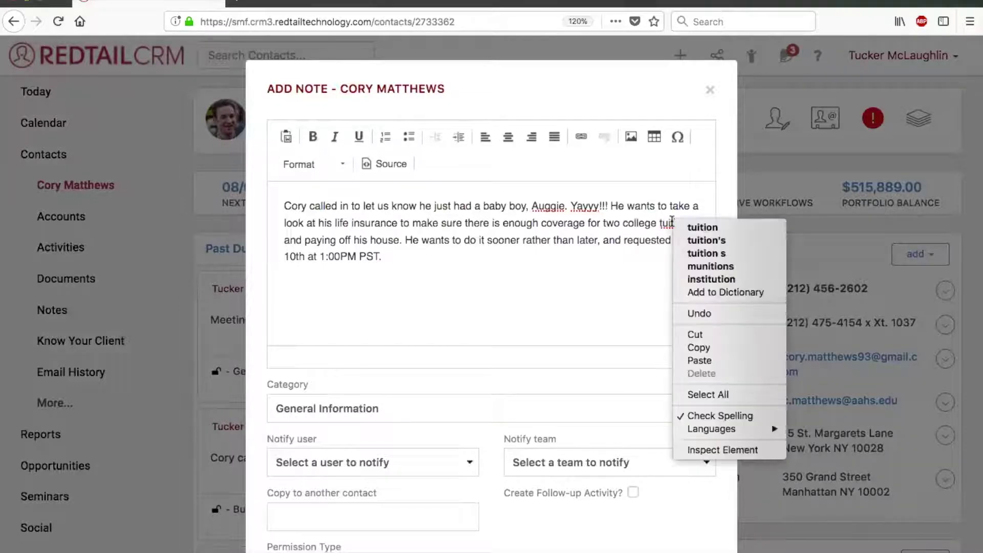
left_click(691, 226)
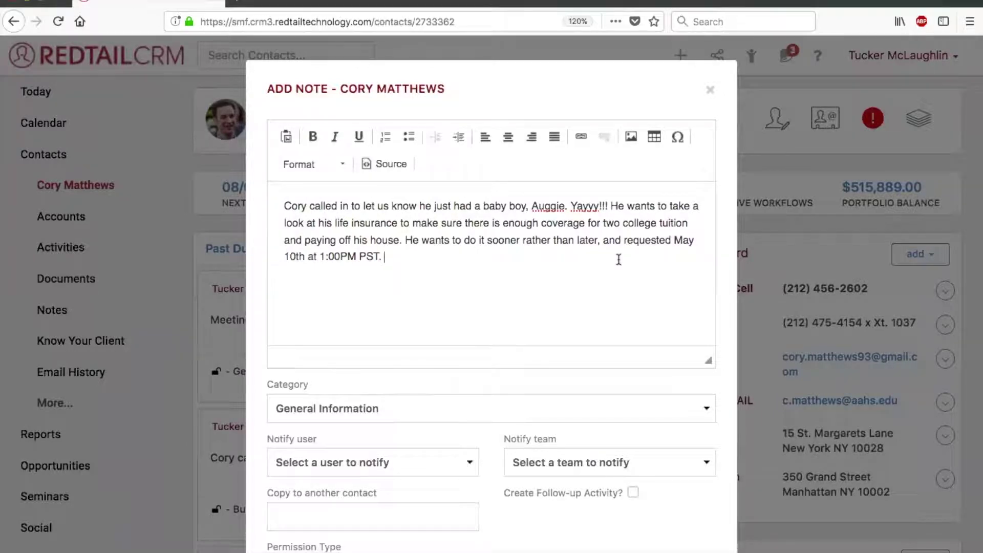
Step: Copy the note to the spouse's contact record
scroll(534, 282, "down", 2)
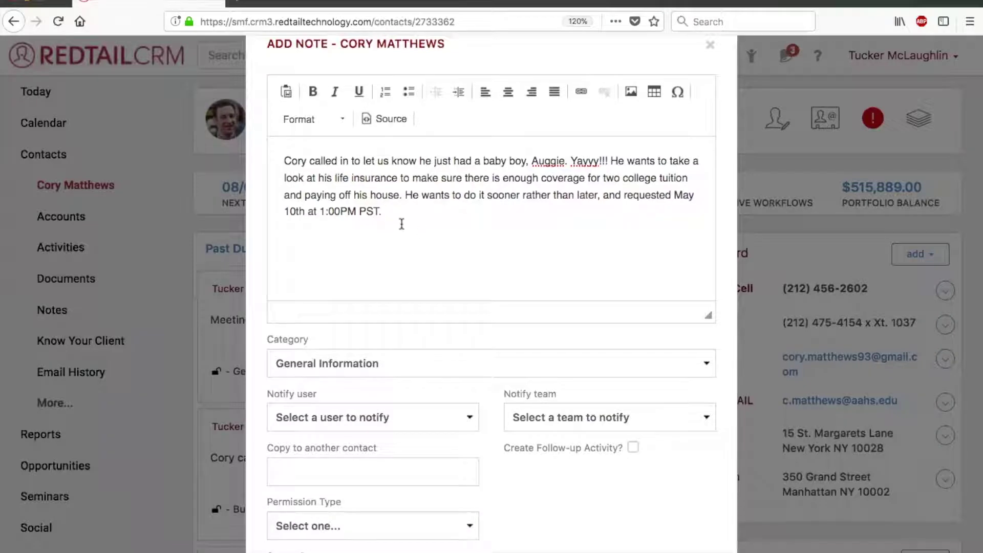
scroll(402, 224, "down", 2)
scroll(402, 224, "down", 1)
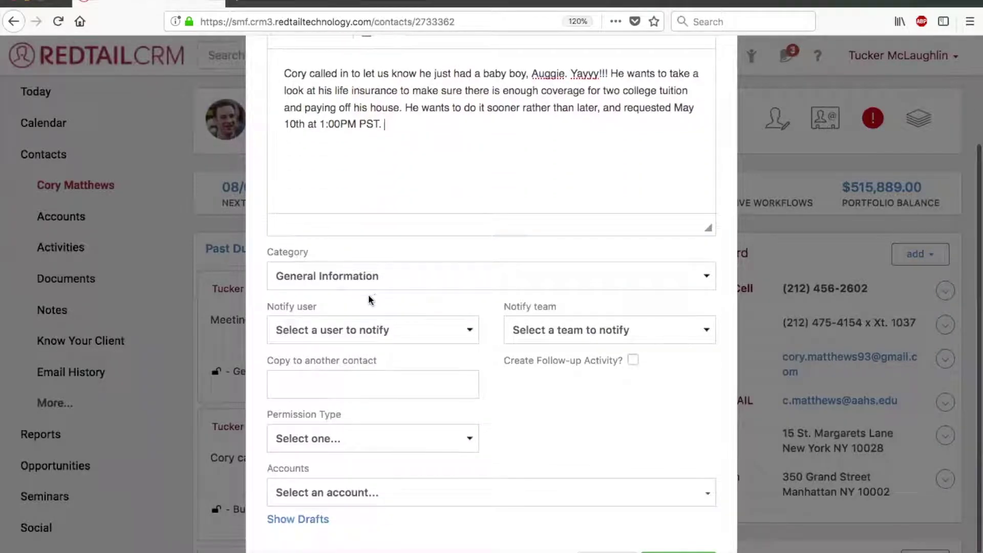
scroll(389, 285, "down", 1)
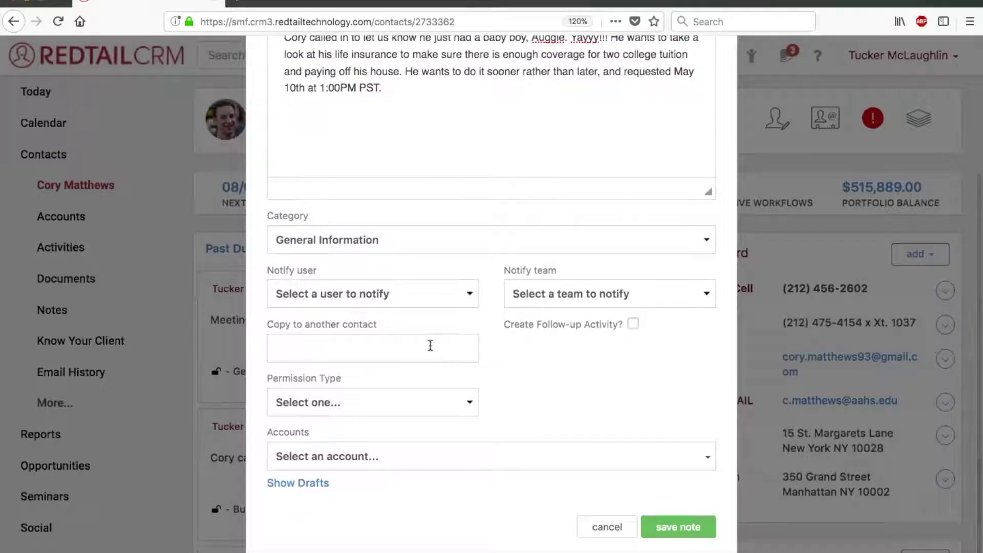
left_click(397, 354)
type("Top")
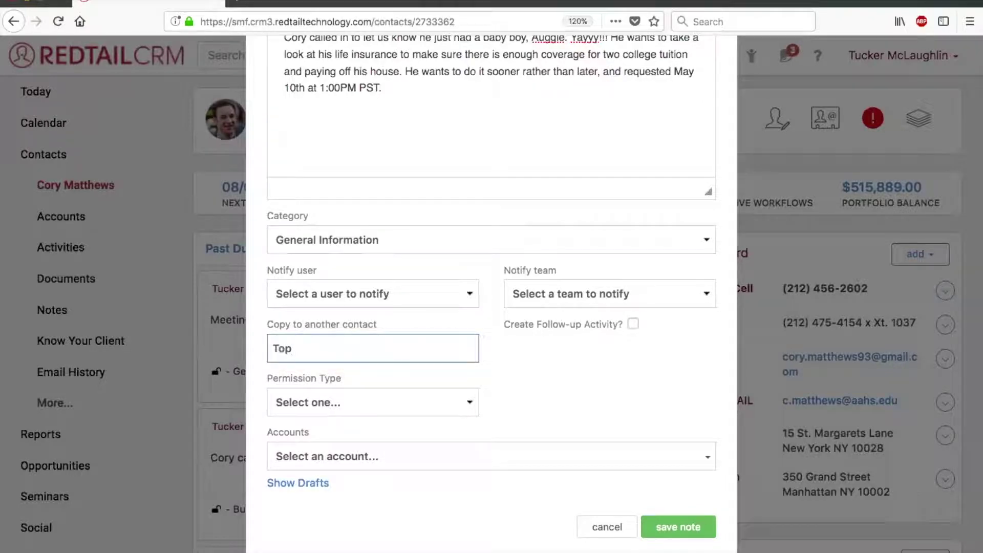
left_click(422, 431)
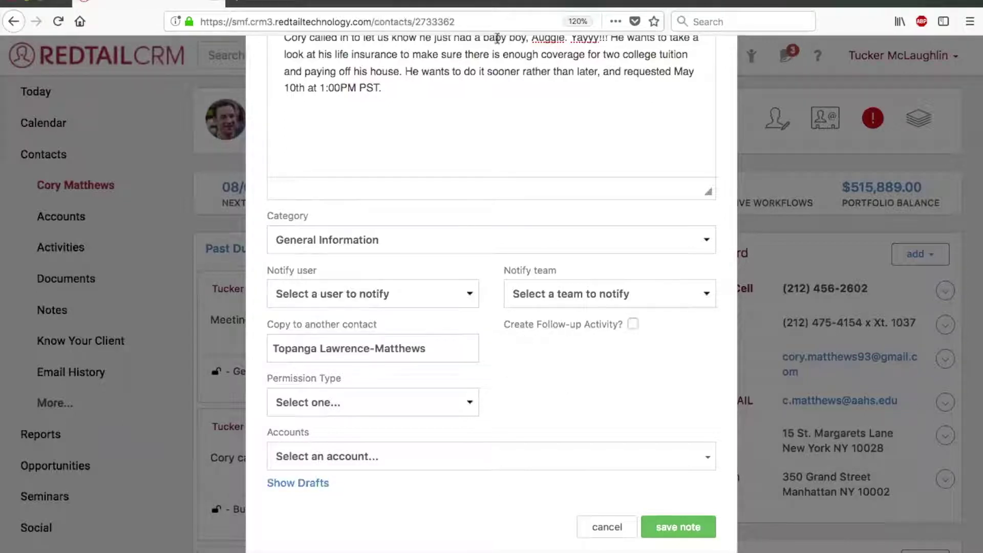
Step: Request a follow-up activity, keep the General Information category, and save the note
left_click(633, 324)
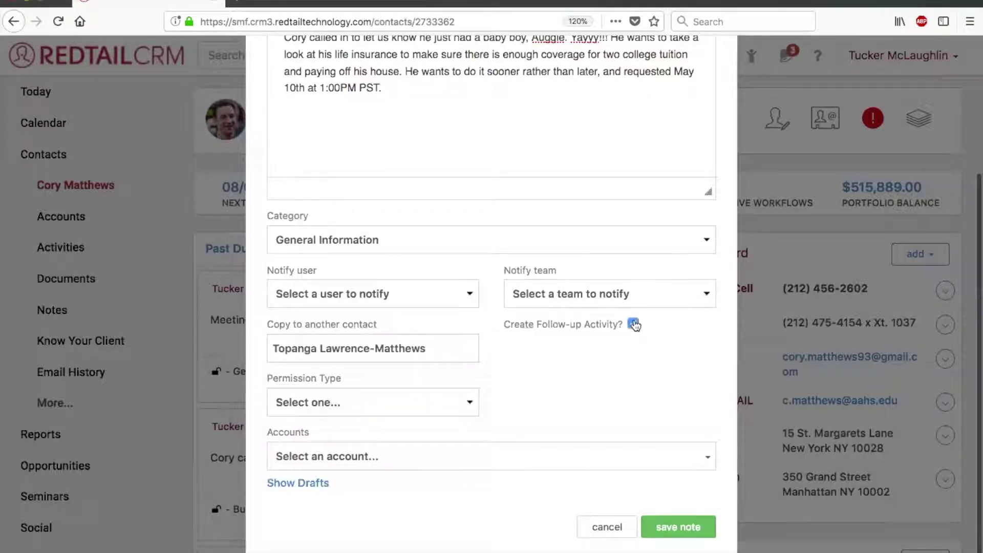
left_click(359, 244)
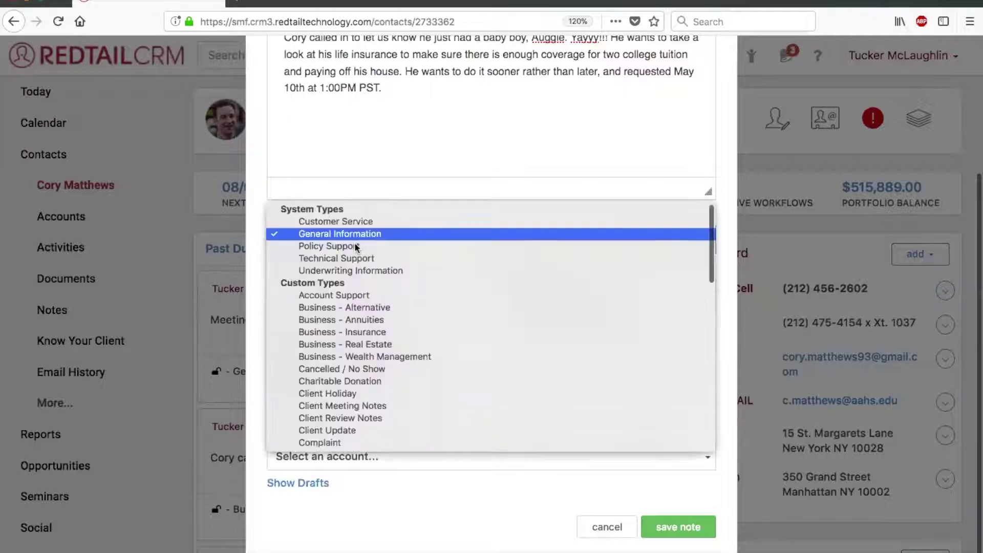
left_click(415, 200)
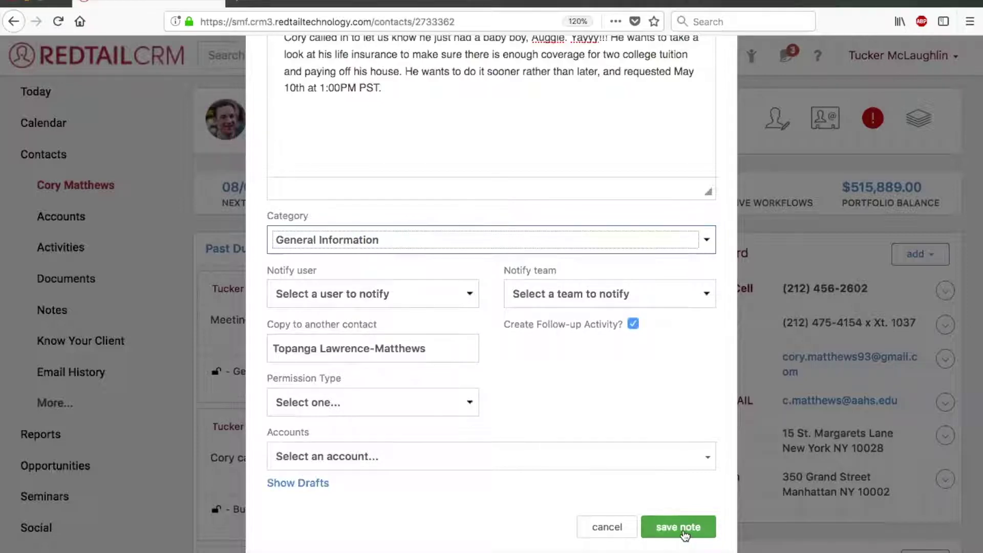
left_click(685, 535)
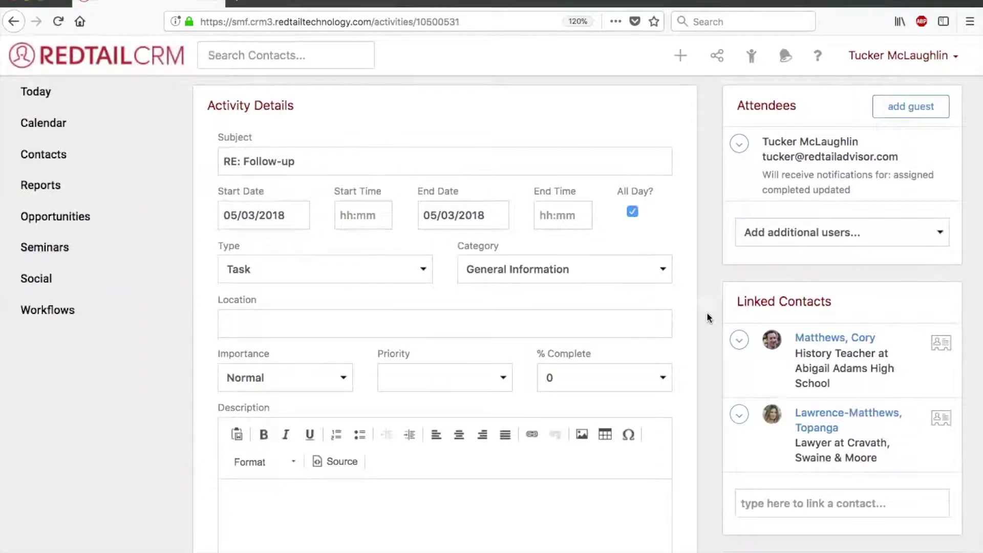
Step: Replace the follow-up activity's subject with "Life Insurance Planning Meeting - " followed by the client's name
scroll(707, 317, "down", 2)
scroll(707, 317, "up", 2)
left_click(307, 165)
left_click_drag(307, 165, 214, 154)
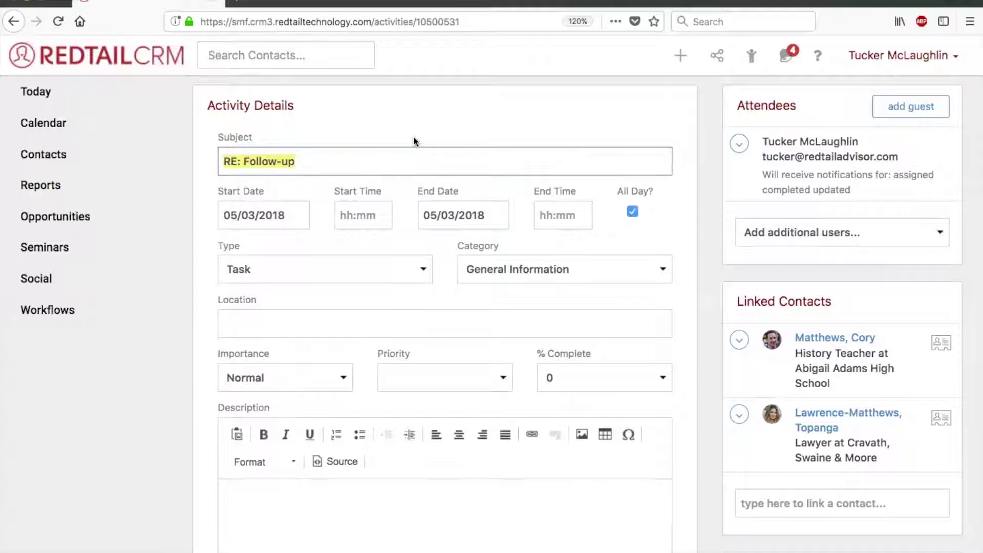
type("Insy")
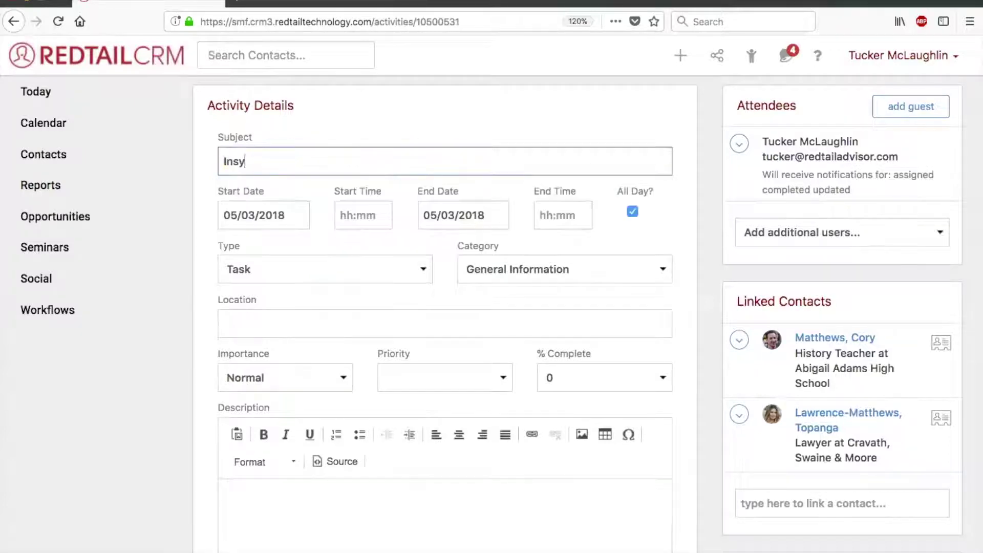
key("BackSpace")
key("Down")
key("Return")
left_click(684, 213)
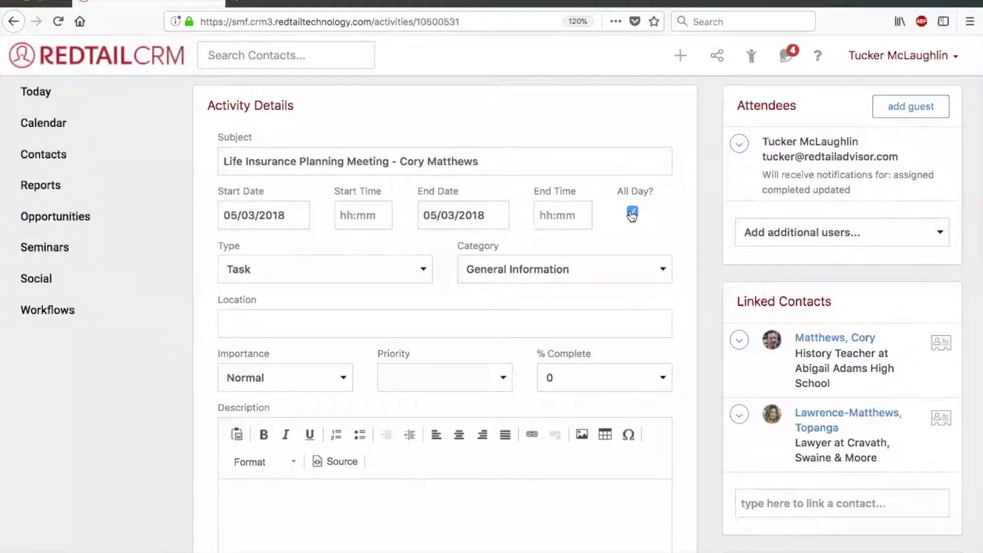
right_click(93, 130)
left_click(110, 133)
Step: Turn off the all-day option and set the start date to 05/10/2018, as requested in the linked note
left_click(634, 212)
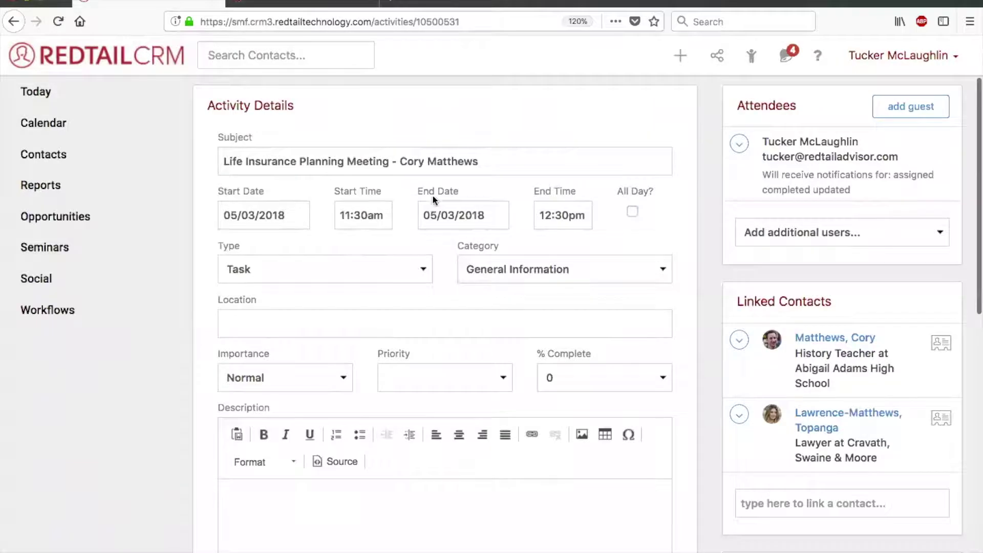
scroll(805, 343, "down", 5)
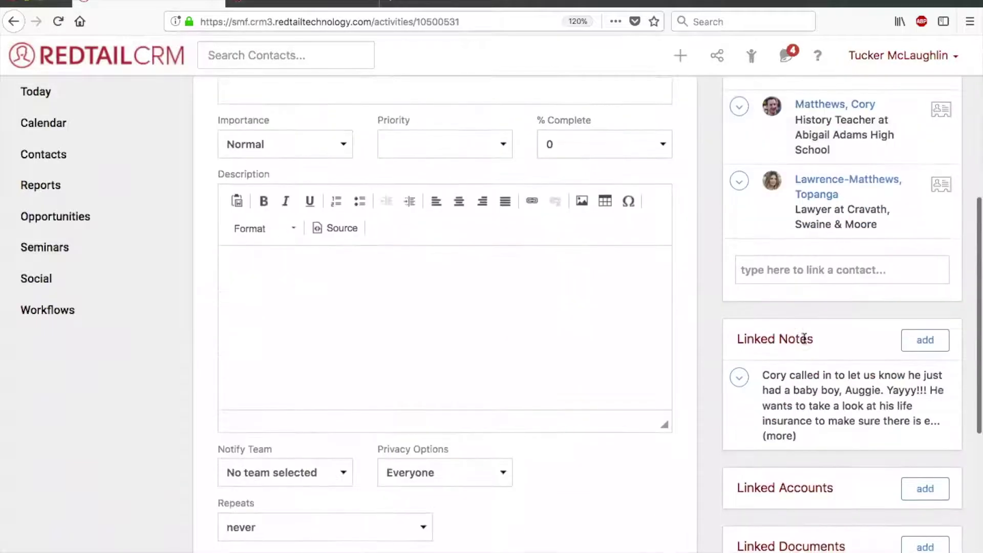
left_click(807, 428)
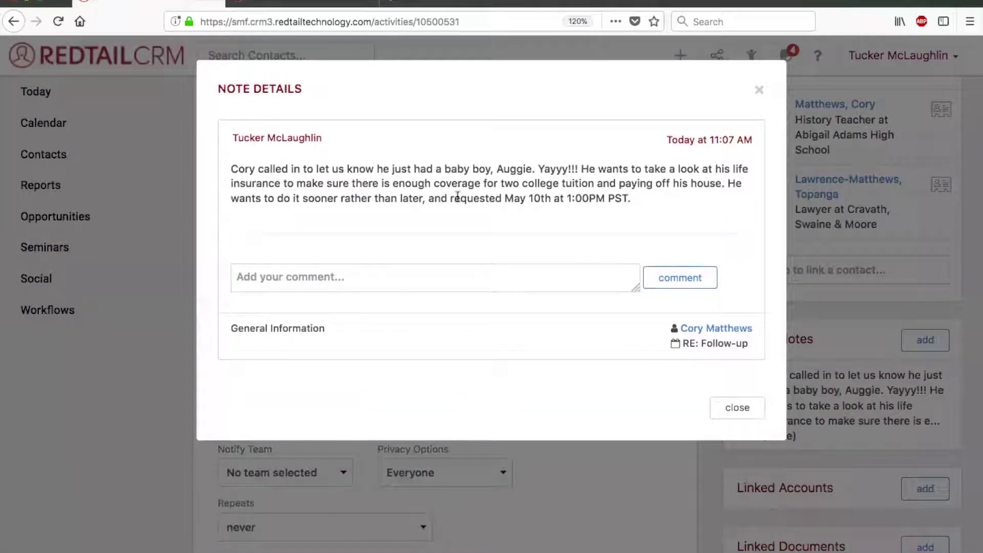
left_click(759, 94)
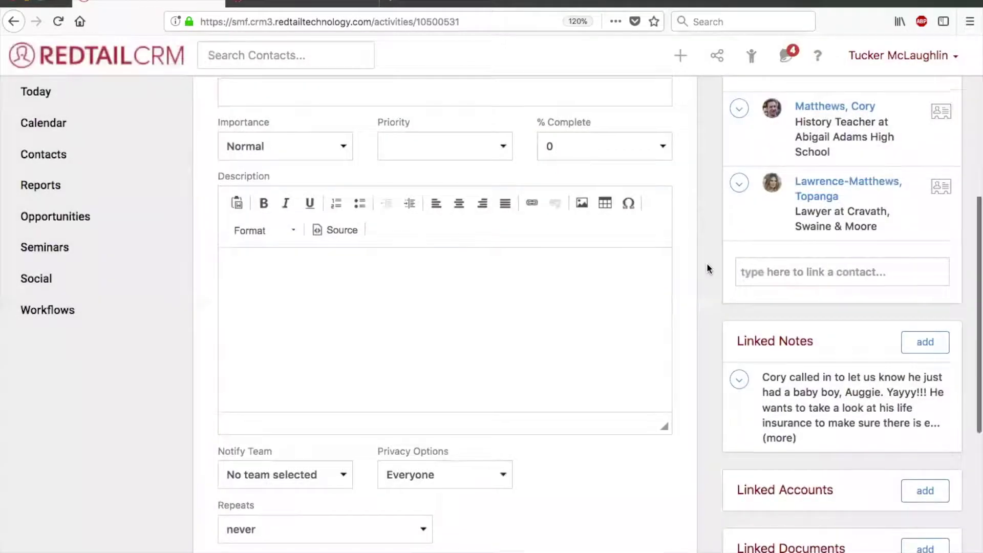
scroll(707, 263, "up", 5)
left_click(287, 214)
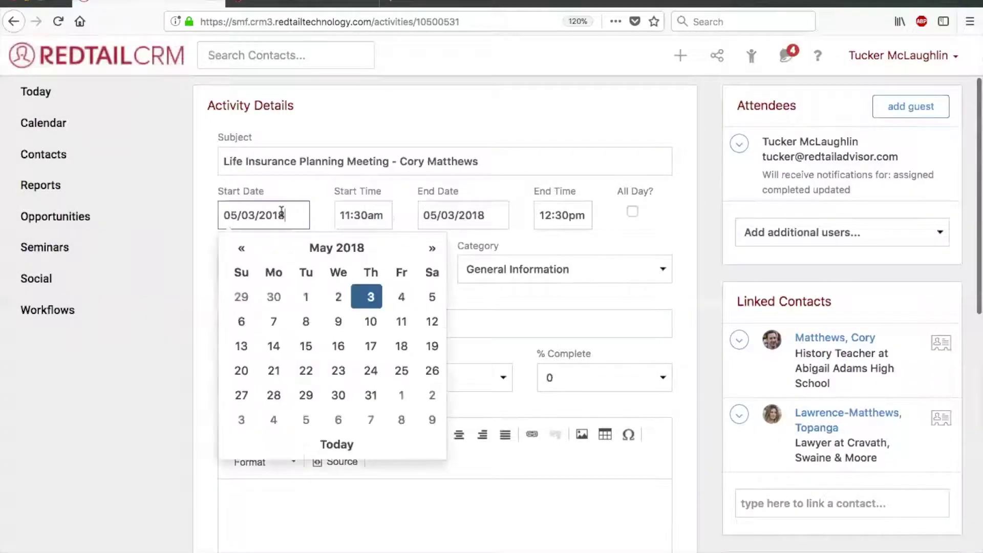
left_click(370, 322)
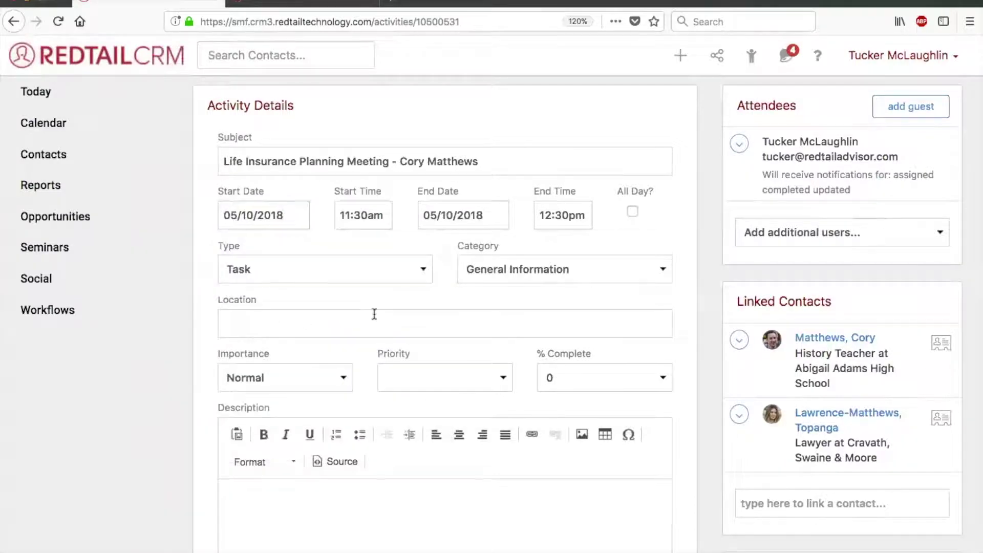
Step: Set the activity's start time to 1:00pm
left_click(354, 215)
key("BackSpace")
type("0")
key("BackSpace")
left_click(348, 215)
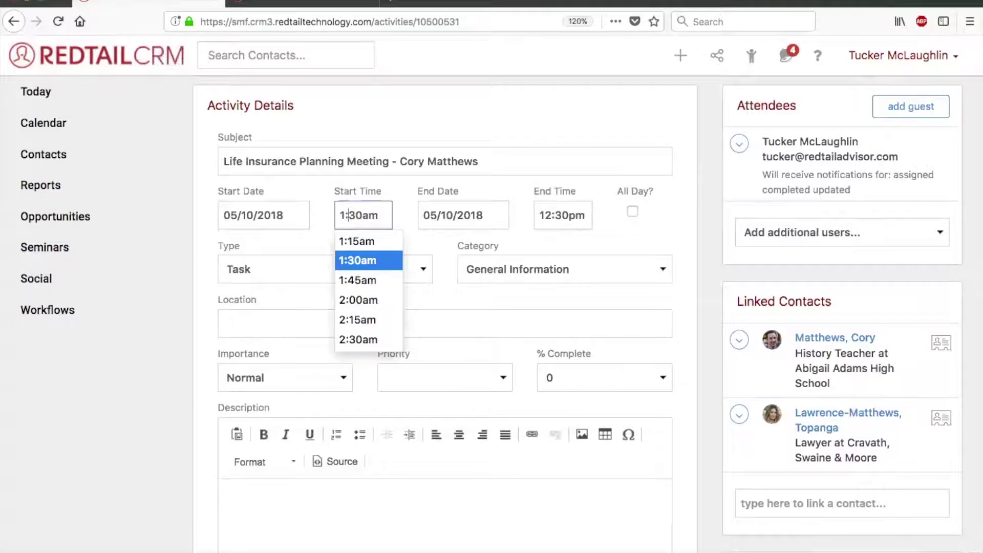
key("Delete")
type("0")
key("Delete")
type("p")
key("Return")
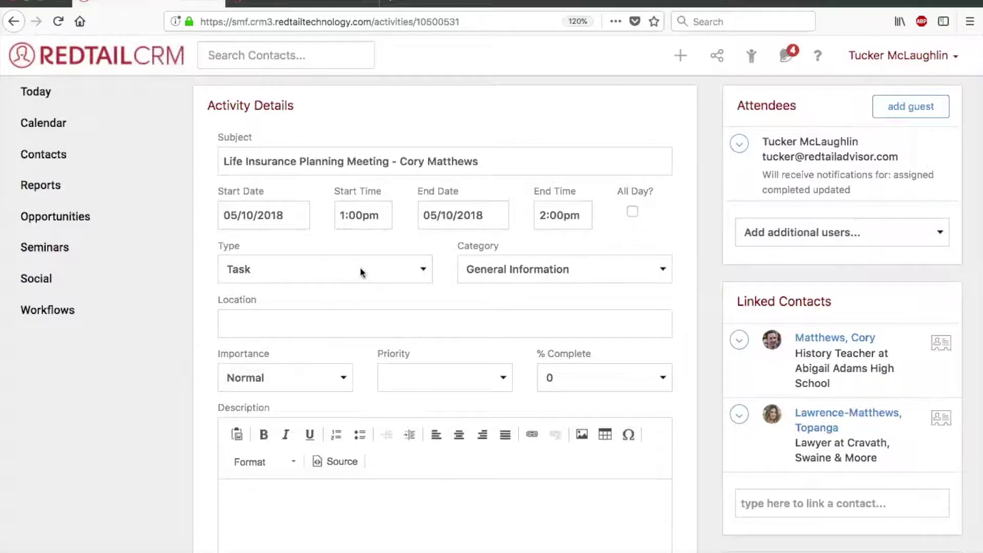
left_click(266, 271)
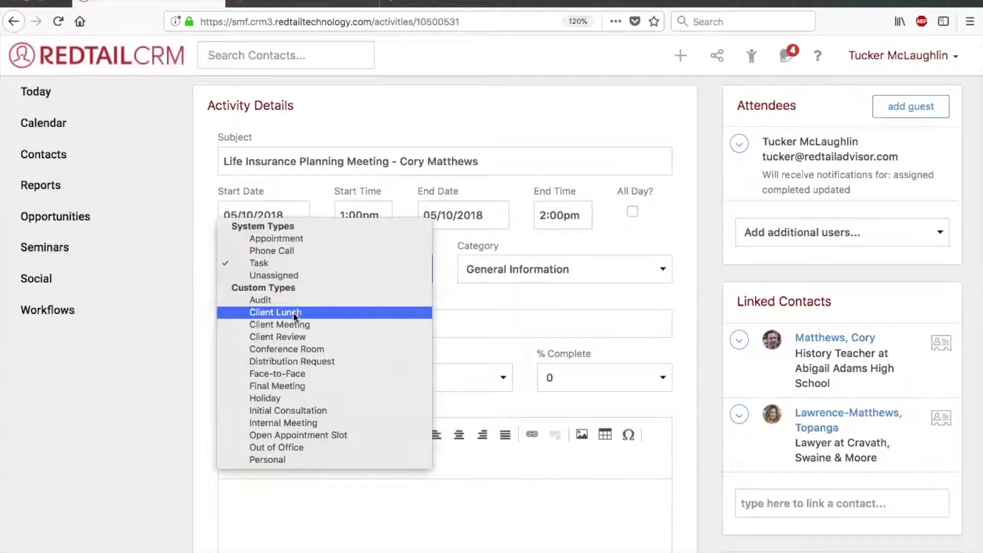
scroll(293, 314, "down", 3)
scroll(293, 312, "up", 3)
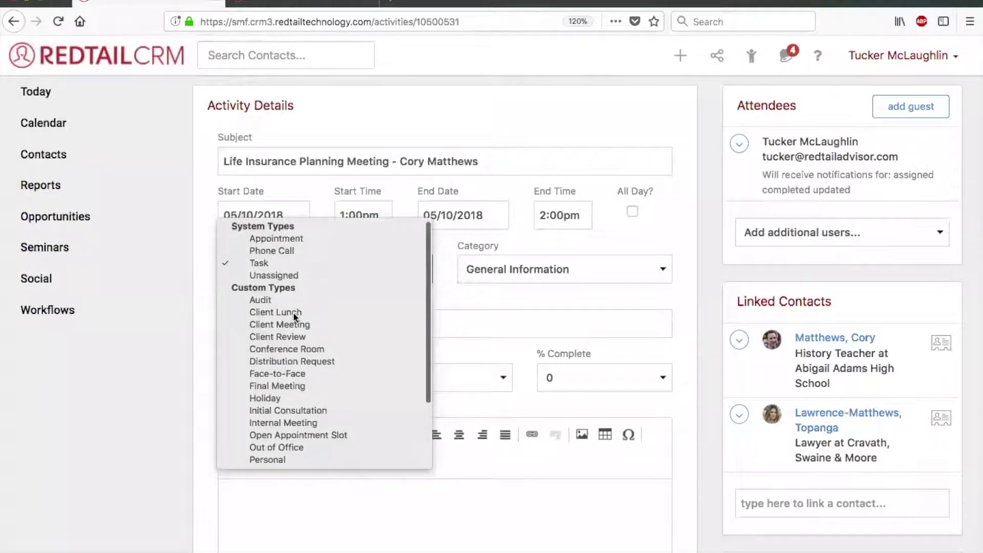
left_click(449, 293)
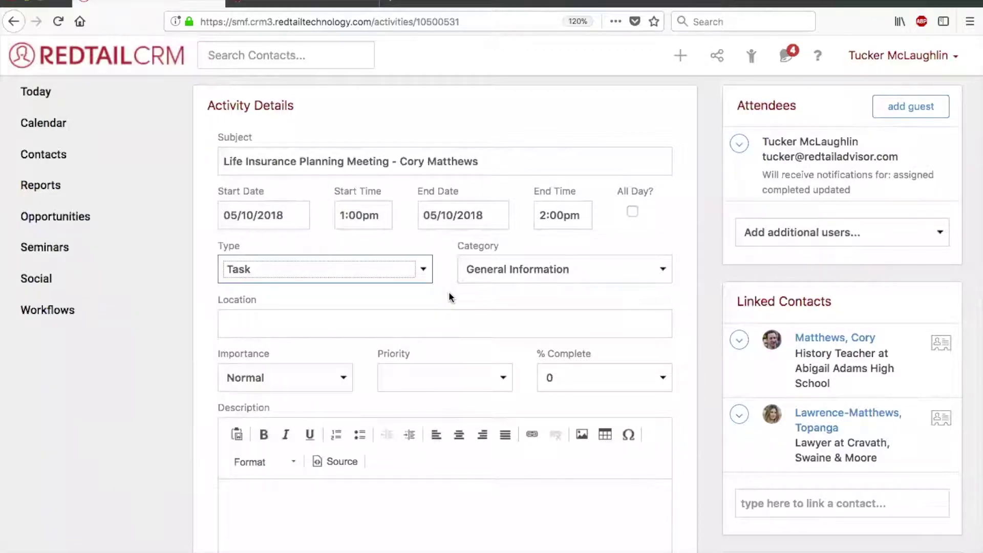
Step: Set the activity type to Client Meeting
left_click(364, 276)
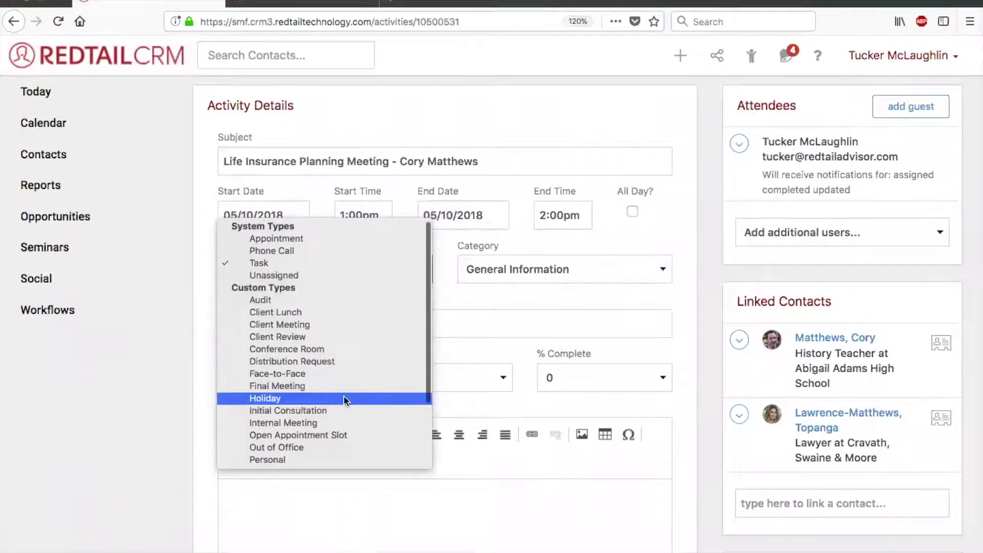
left_click(302, 324)
left_click(453, 296)
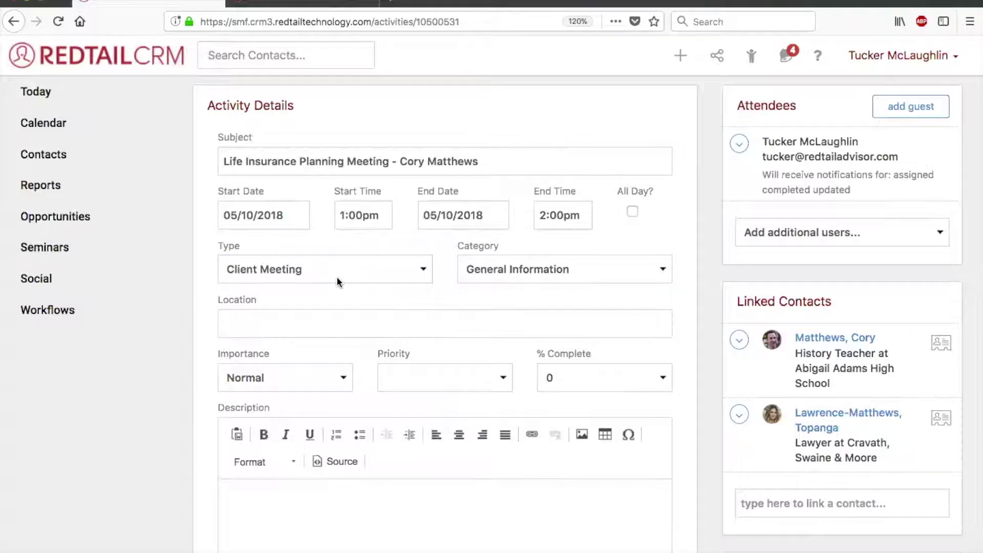
Step: Set the activity's category to Business - Insurance
left_click(531, 274)
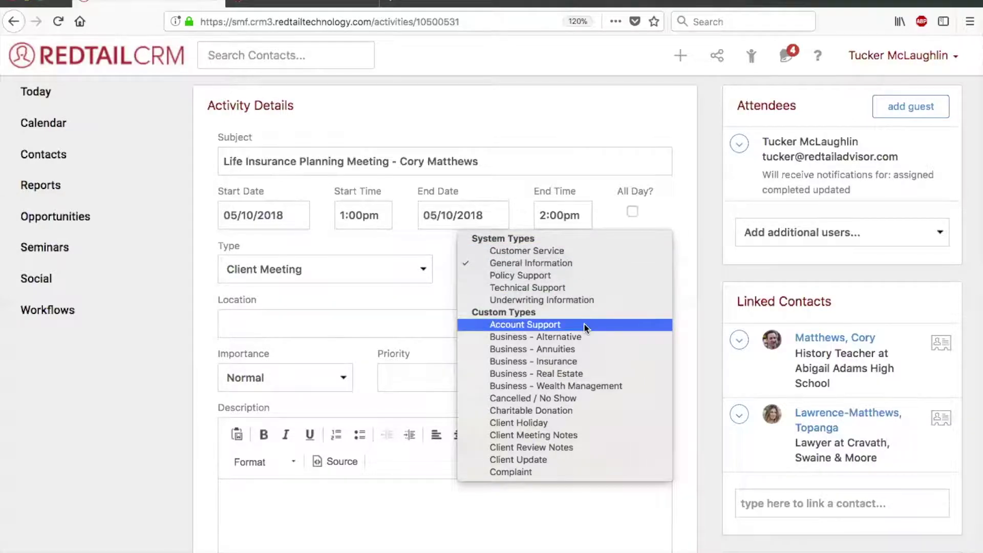
scroll(570, 325, "down", 10)
scroll(570, 324, "up", 10)
scroll(537, 349, "down", 5)
scroll(536, 348, "up", 3)
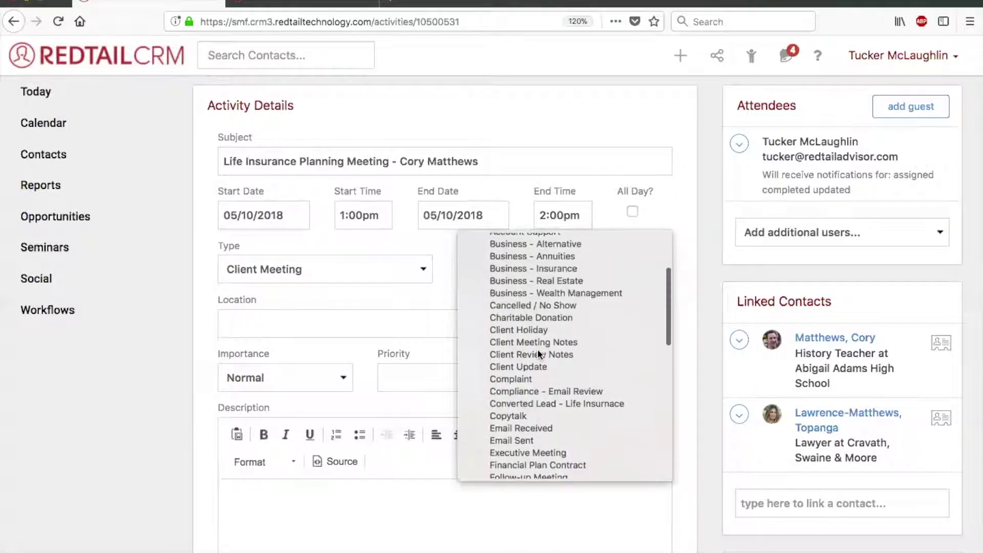
scroll(556, 322, "up", 2)
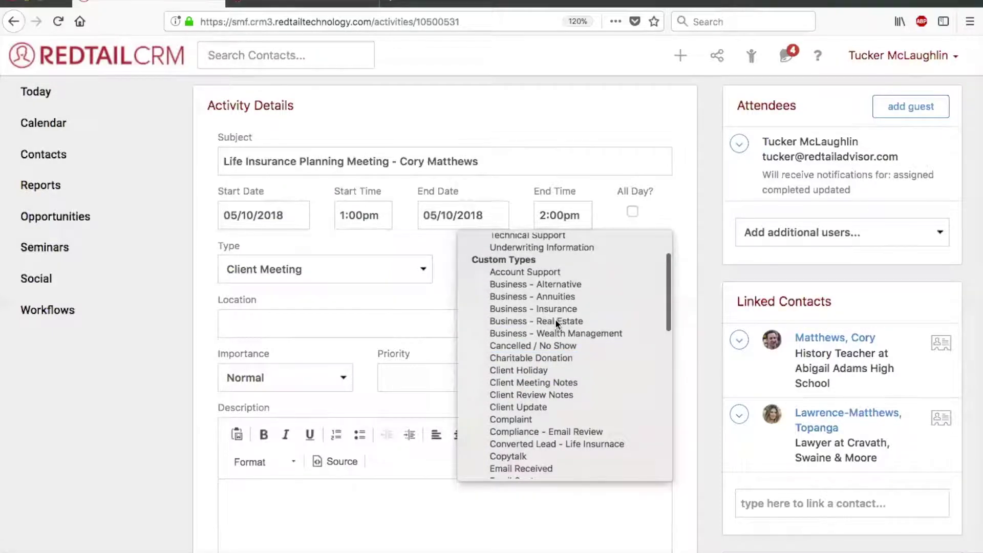
left_click(568, 308)
left_click(656, 296)
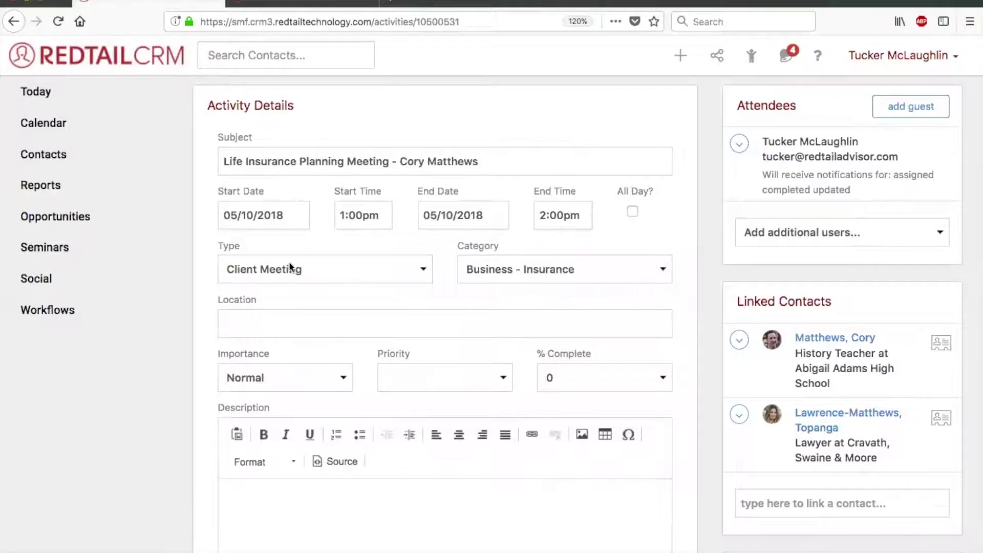
left_click(241, 323)
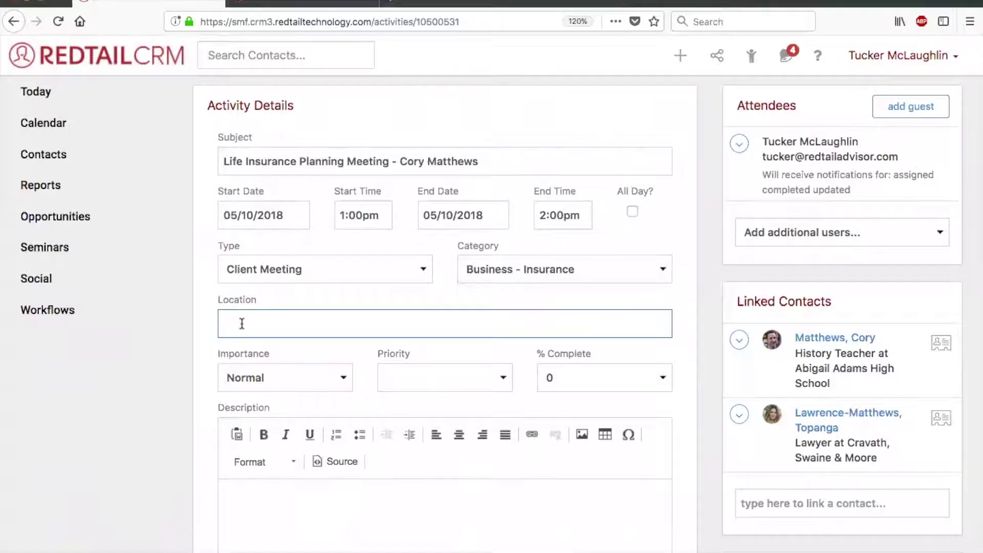
left_click(294, 291)
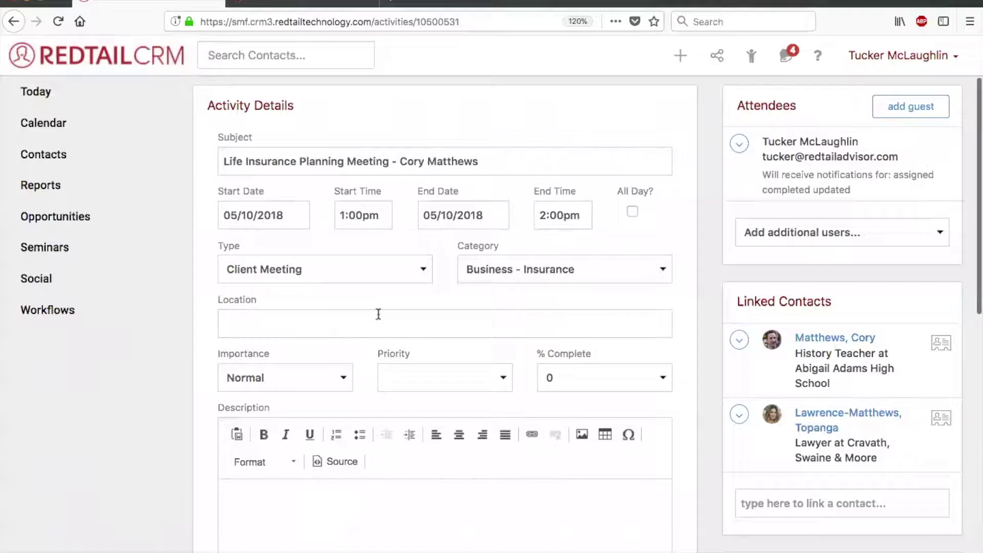
Step: Set the activity's importance to High
scroll(275, 370, "down", 1)
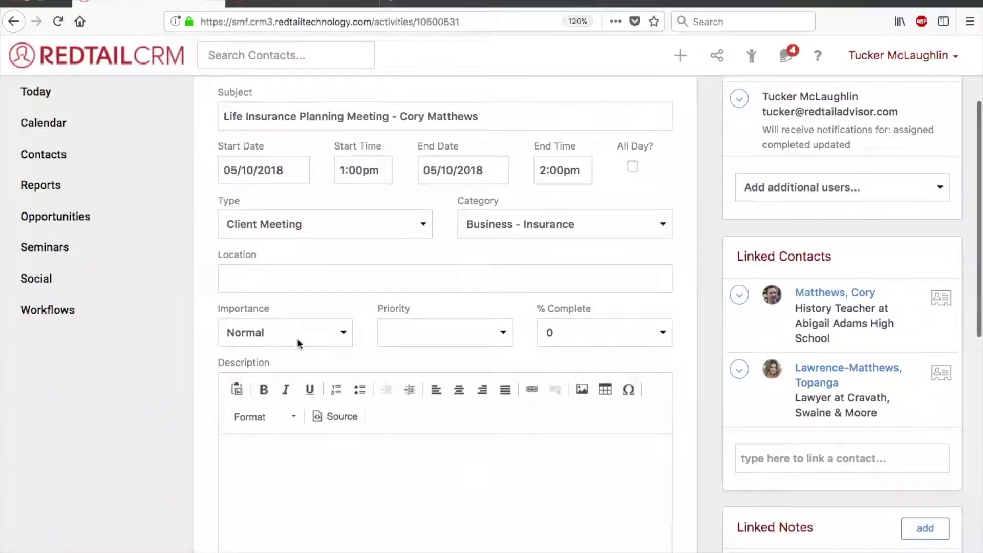
left_click(313, 334)
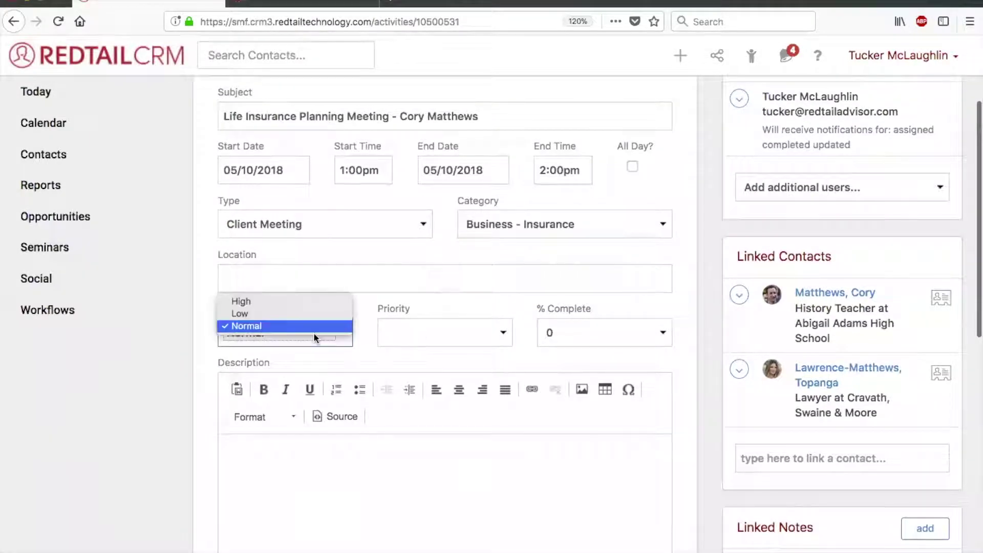
left_click(314, 300)
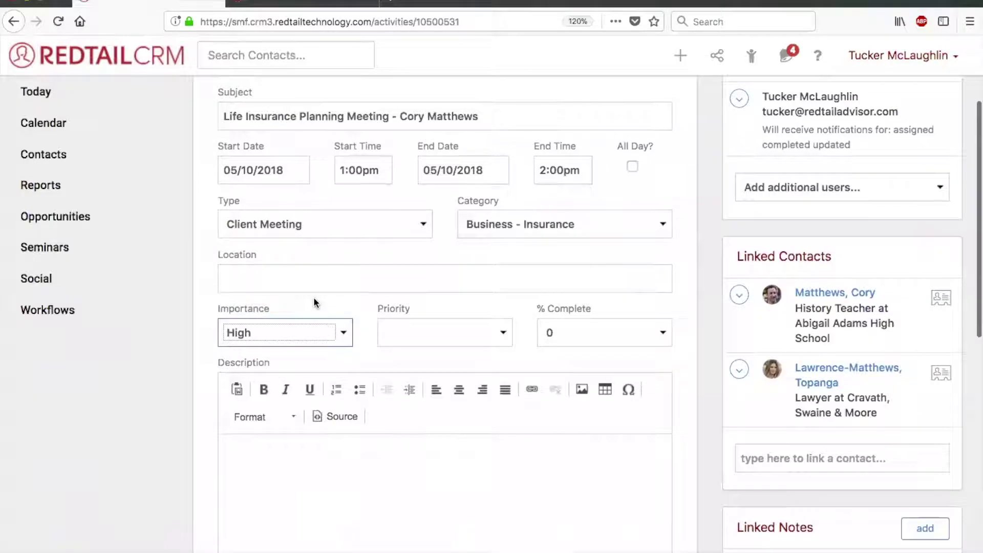
left_click(316, 328)
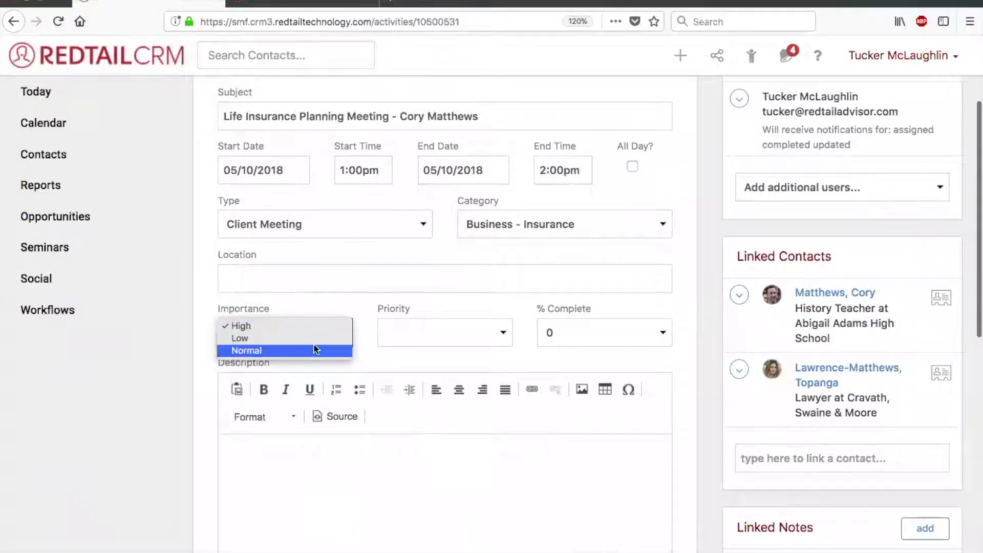
left_click(322, 327)
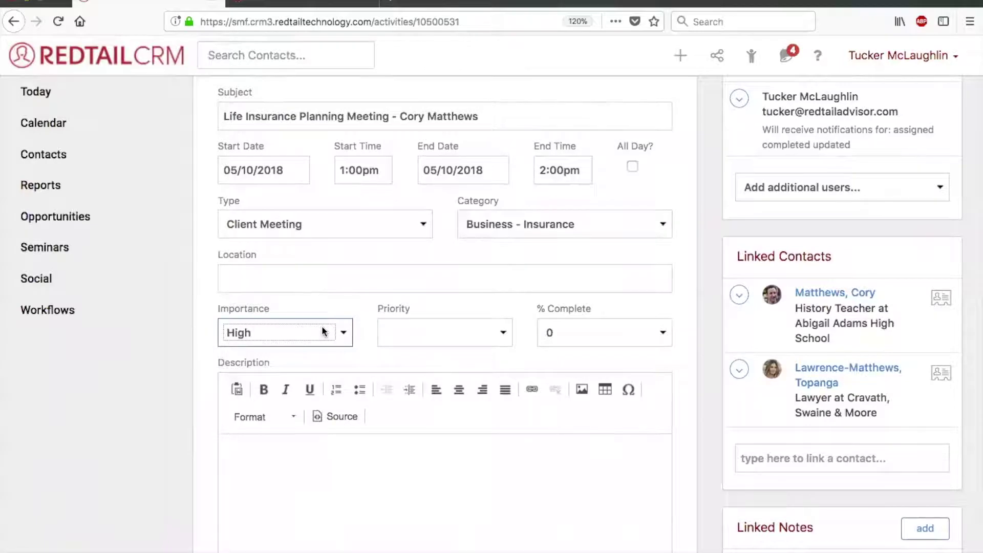
Step: Assign the activity a priority of 3
left_click(445, 332)
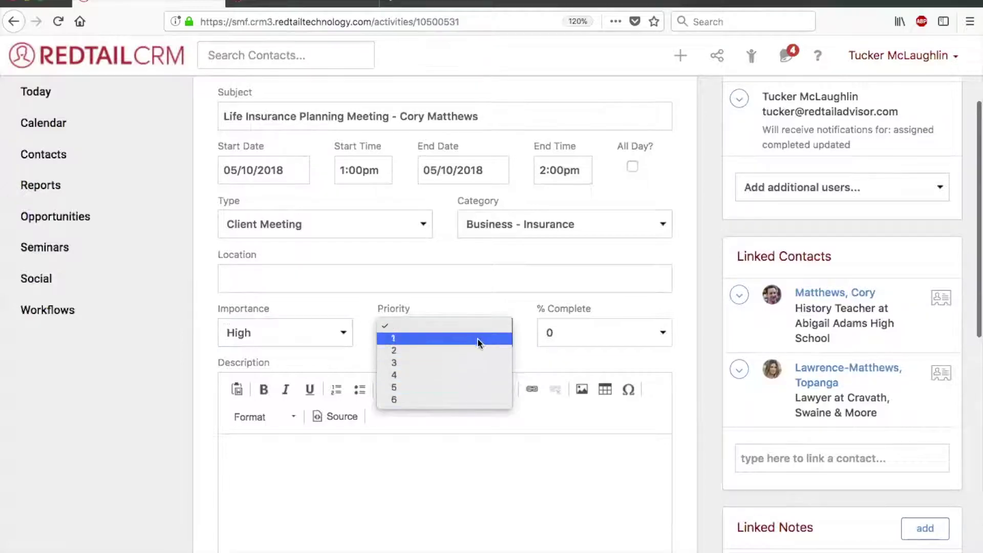
left_click(522, 353)
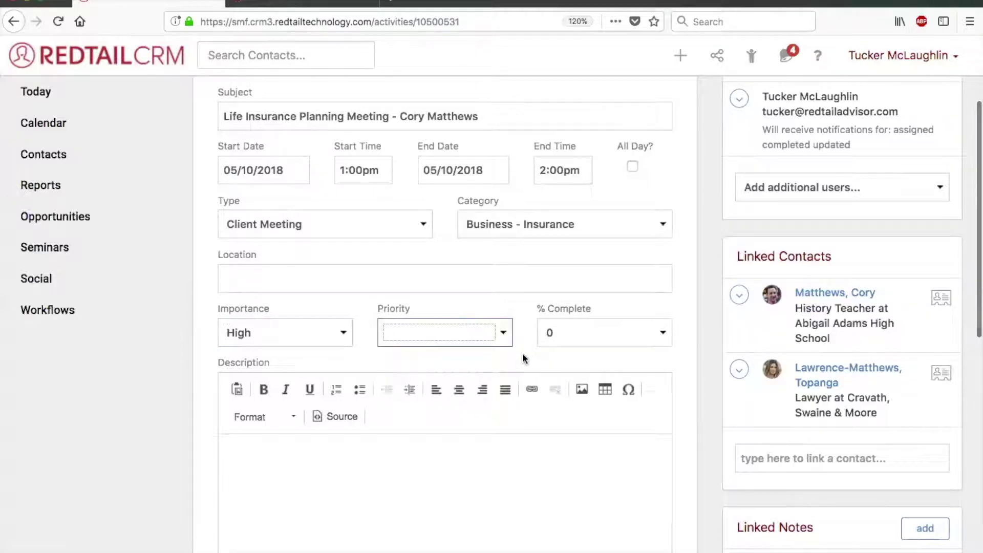
left_click(484, 339)
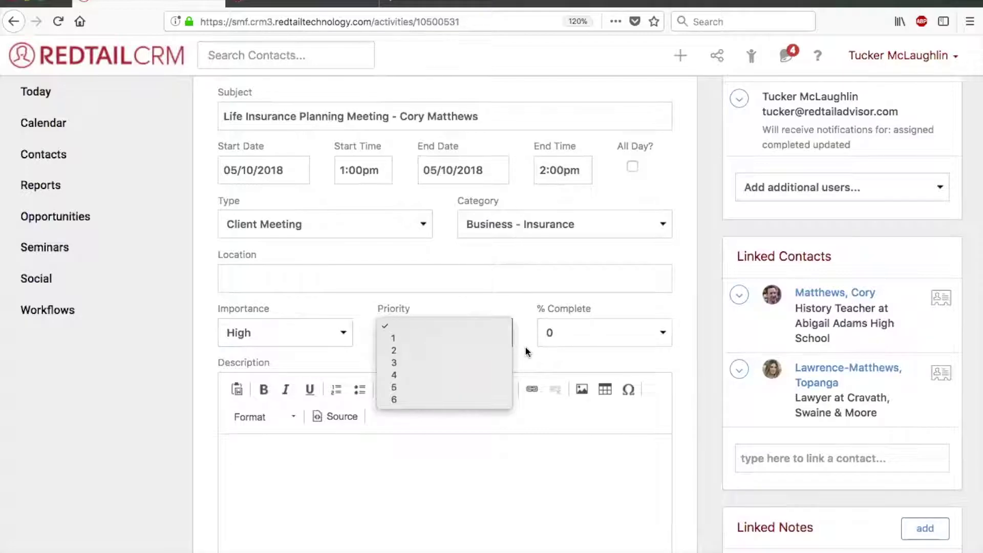
left_click(423, 362)
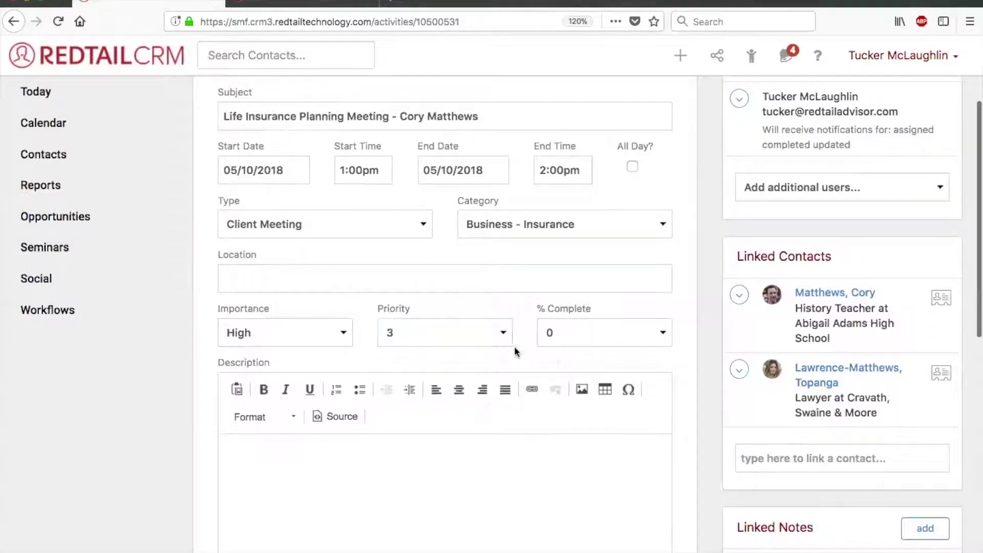
Step: Try 75 and 100 as the activity's completion percentage and return it to 0
left_click(584, 339)
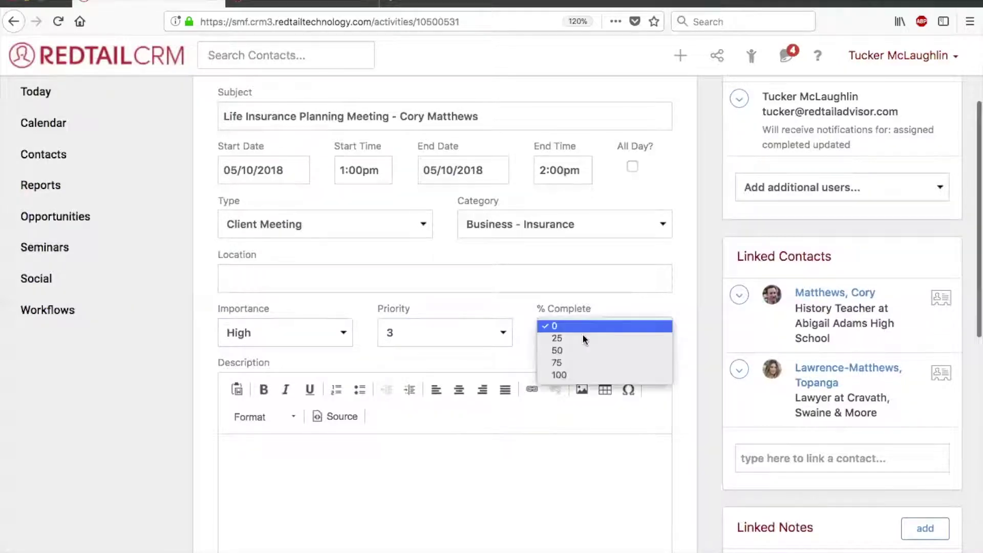
left_click(577, 362)
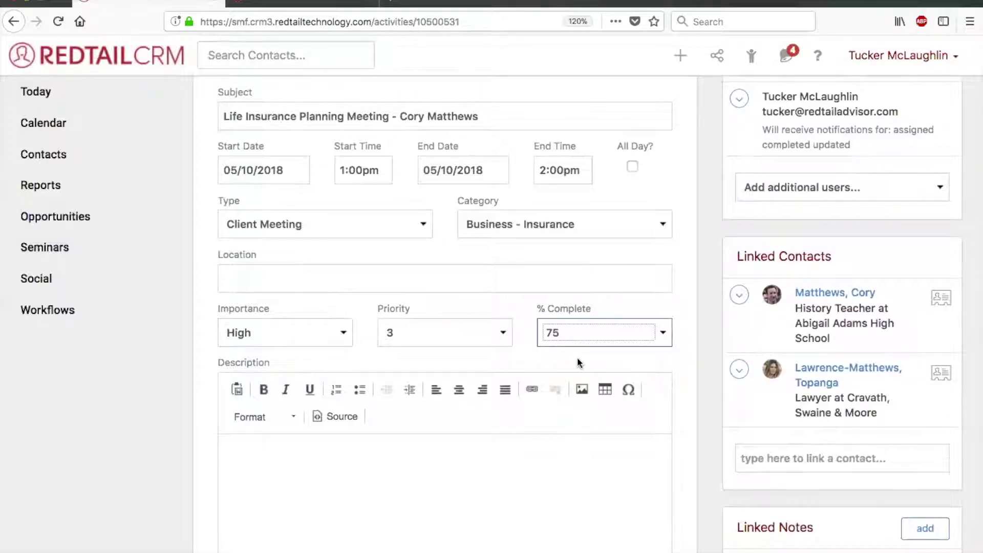
left_click(577, 357)
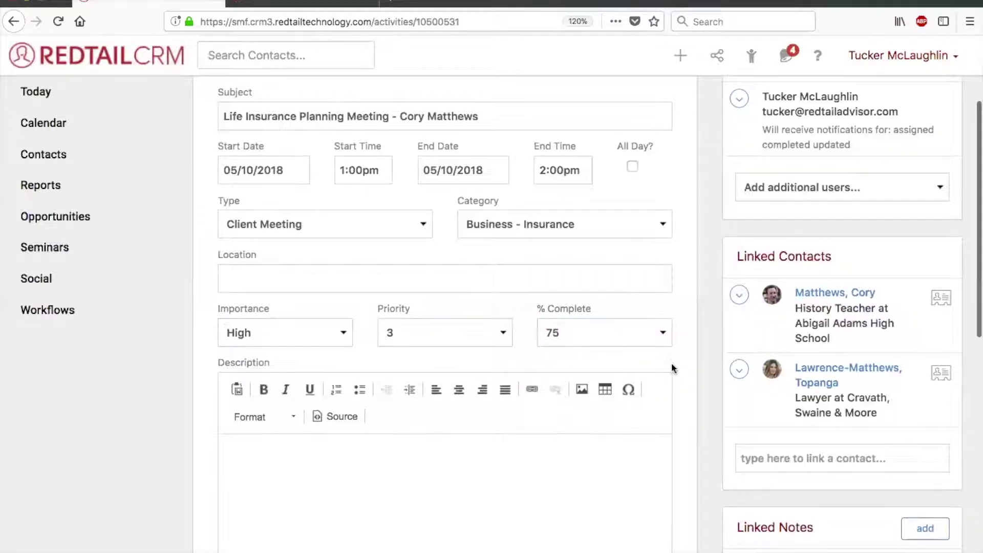
left_click(600, 327)
left_click(594, 339)
scroll(603, 357, "down", 3)
scroll(649, 512, "up", 3)
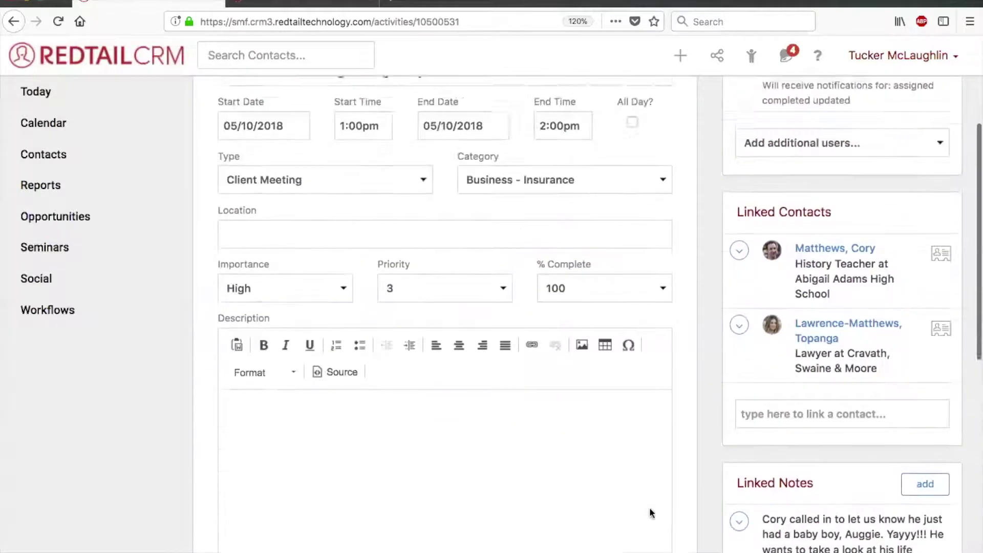
left_click(601, 298)
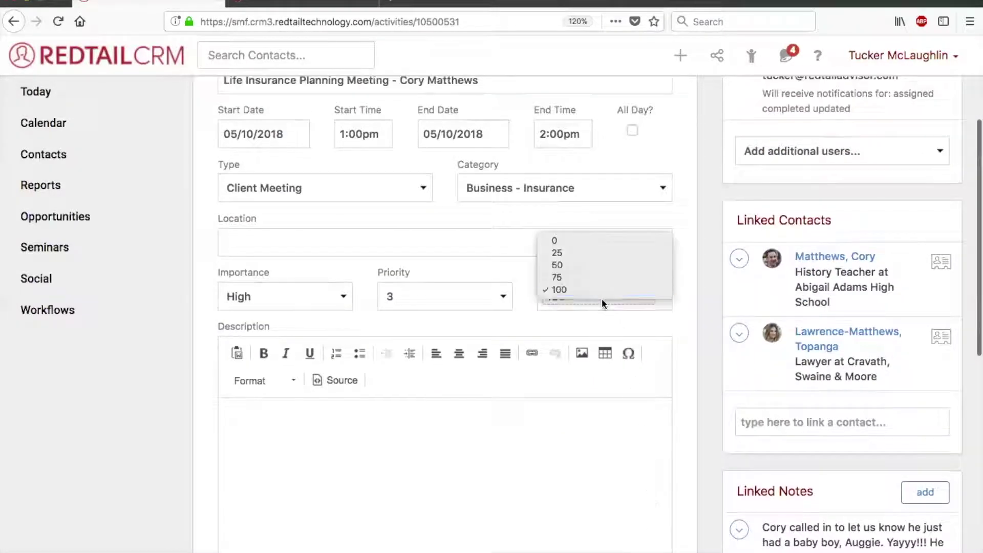
left_click(584, 236)
Step: Enter the client's first name followed by "is moving forward." as the activity's description
scroll(705, 370, "down", 3)
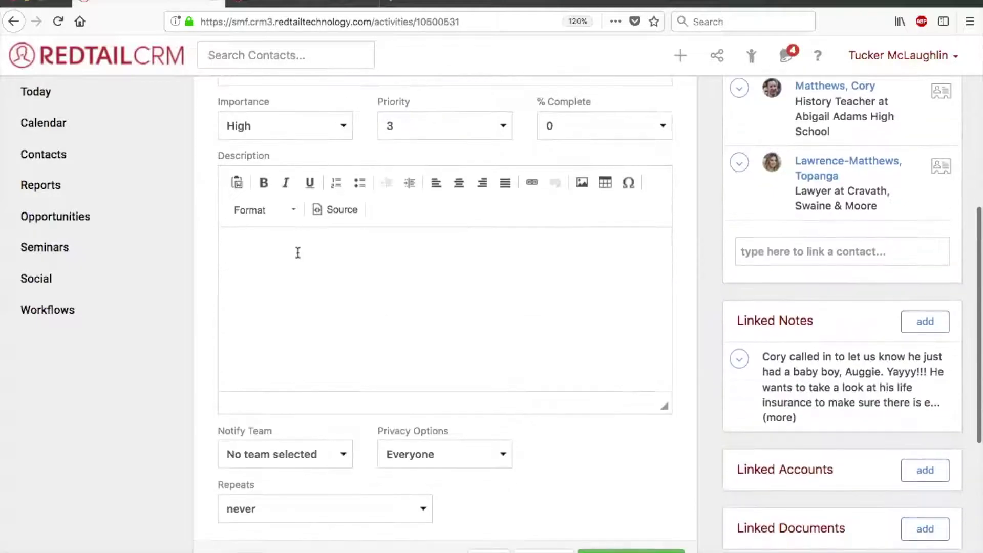
left_click(232, 237)
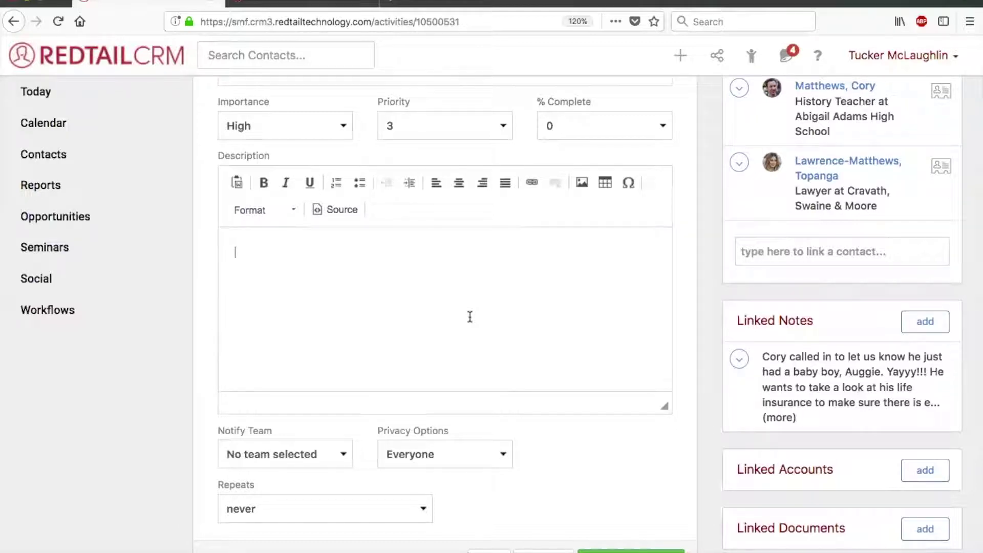
scroll(470, 316, "up", 5)
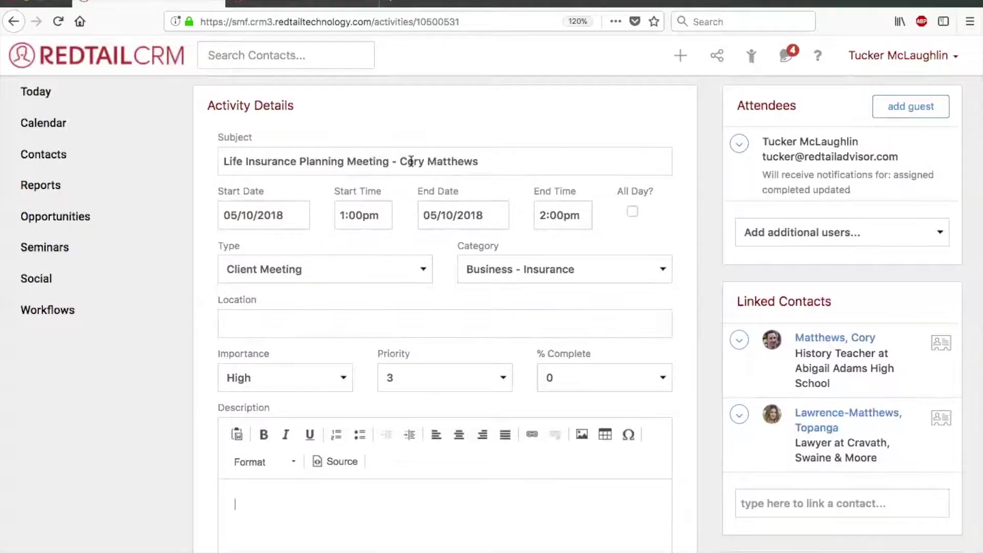
scroll(411, 160, "down", 3)
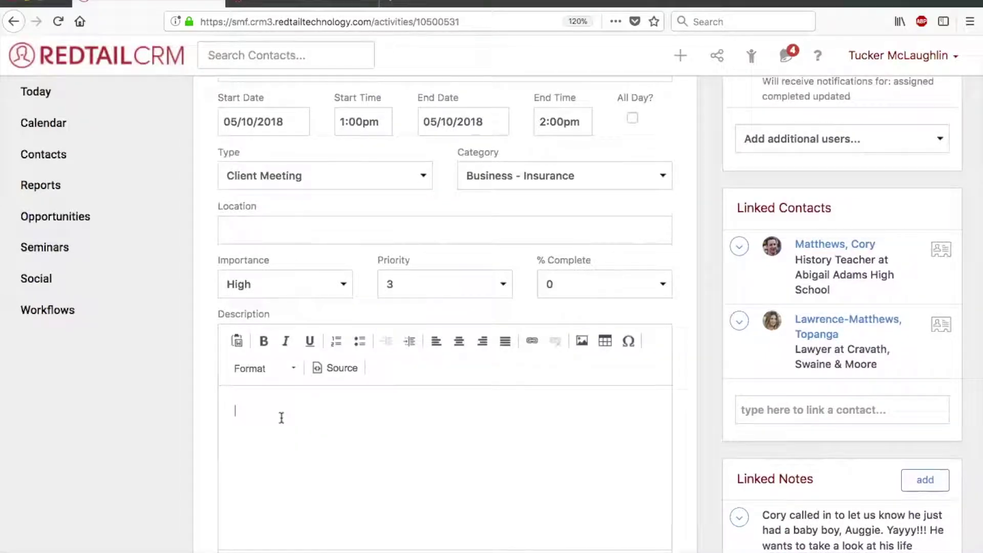
type("Cory is moving forward.")
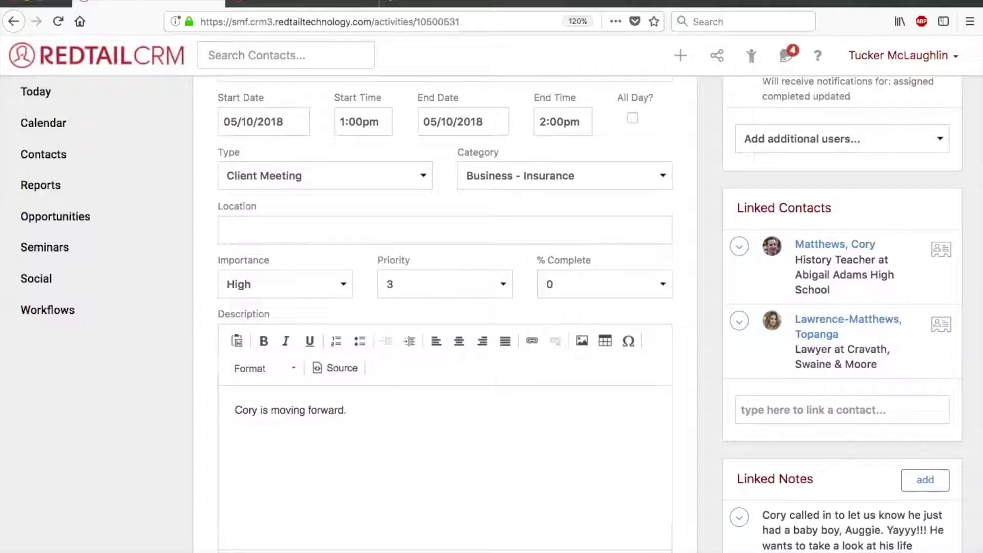
Step: Copy the whole sentence in the activity's description and delete it from there
scroll(385, 512, "down", 3)
scroll(478, 436, "down", 4)
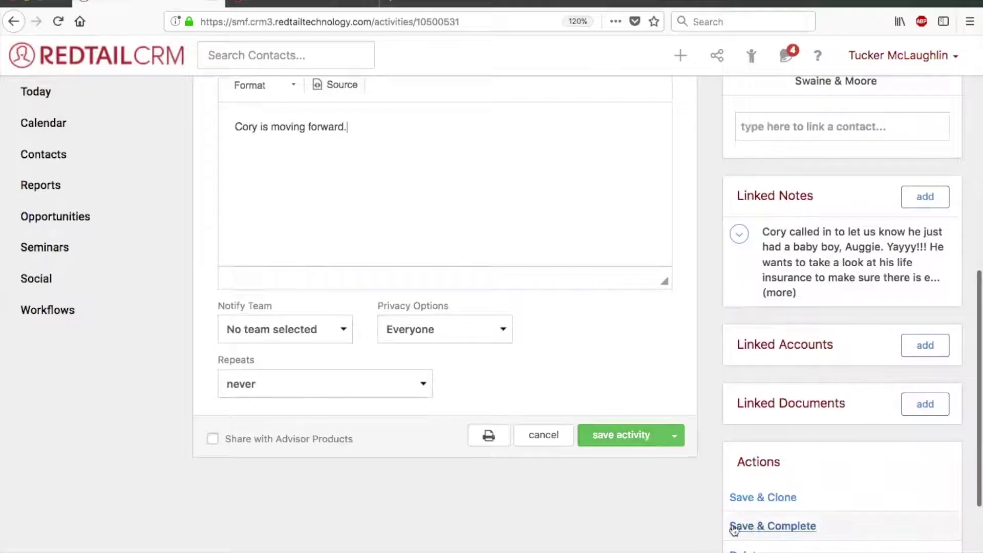
scroll(692, 518, "up", 4)
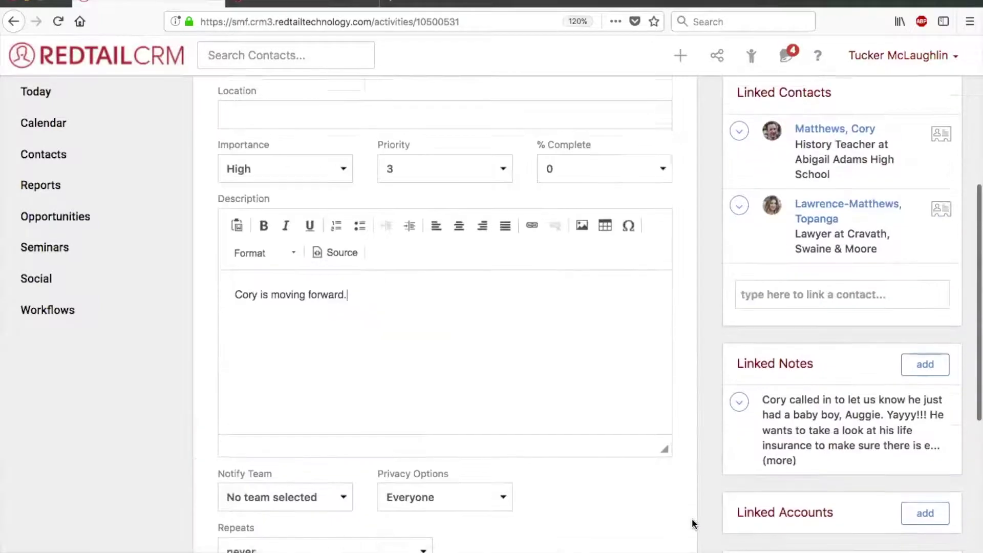
left_click(318, 363)
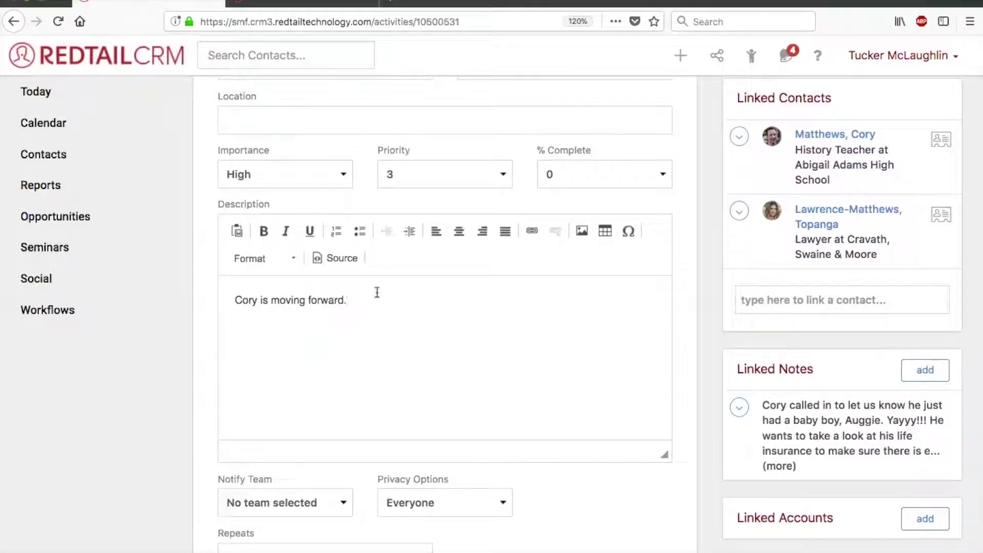
left_click_drag(351, 303, 225, 287)
key("ctrl+c")
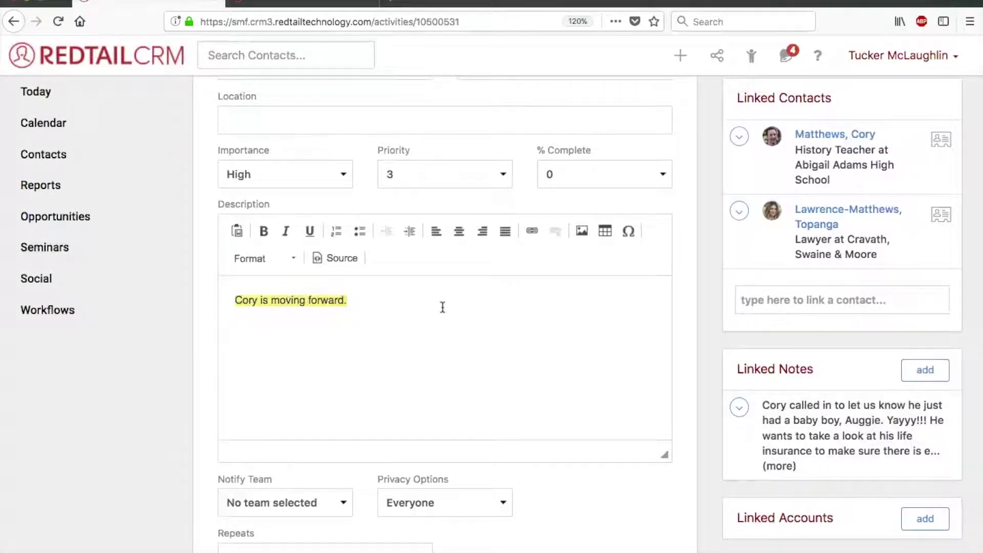
key("BackSpace")
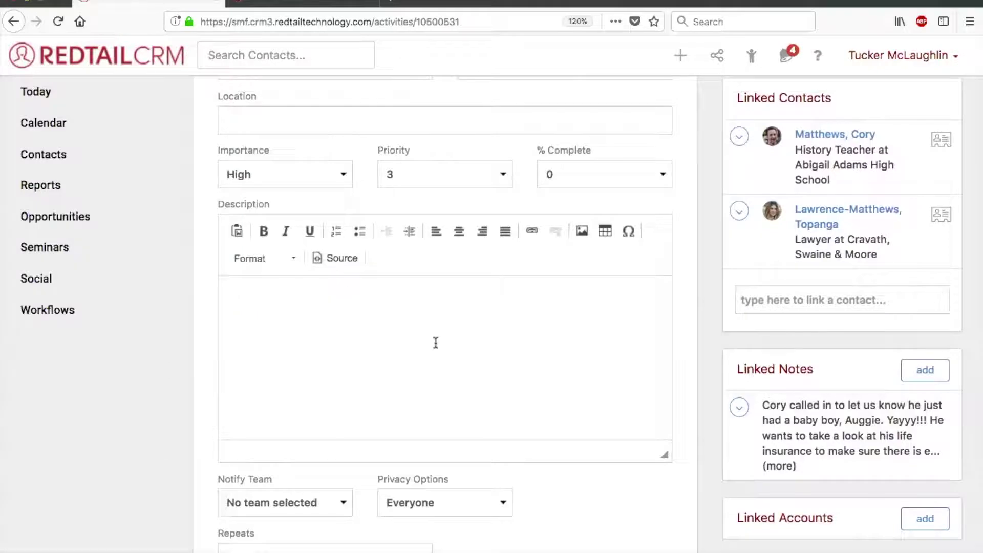
Step: Open the client's record from the activity's linked contacts in a separate browser tab
scroll(435, 343, "up", 3)
scroll(370, 264, "up", 1)
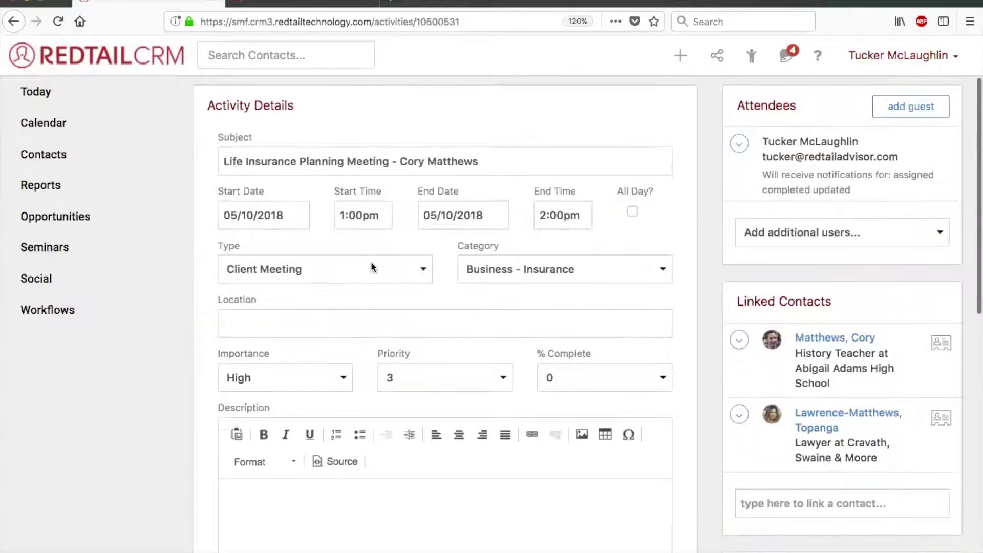
scroll(676, 538, "down", 1)
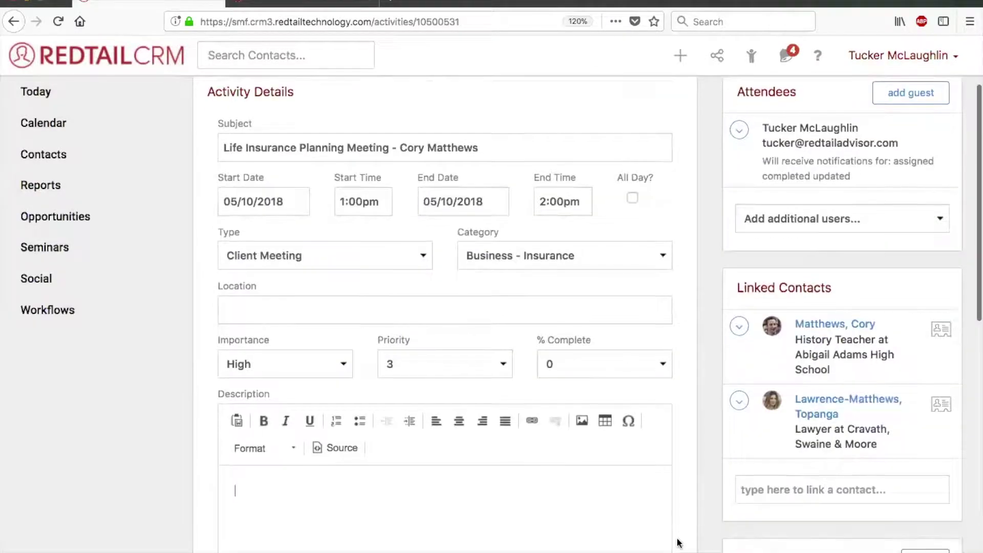
scroll(677, 543, "down", 3)
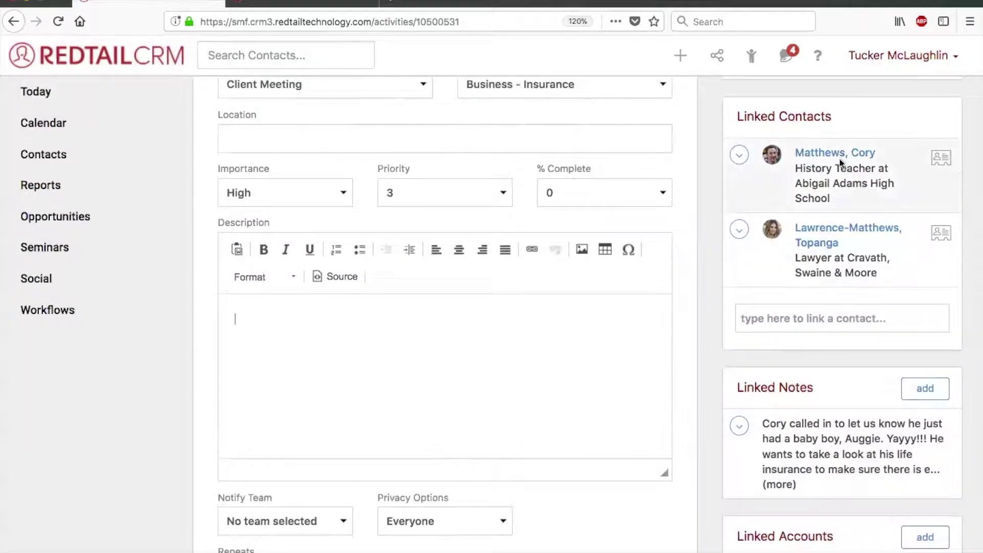
right_click(821, 159)
key("Escape")
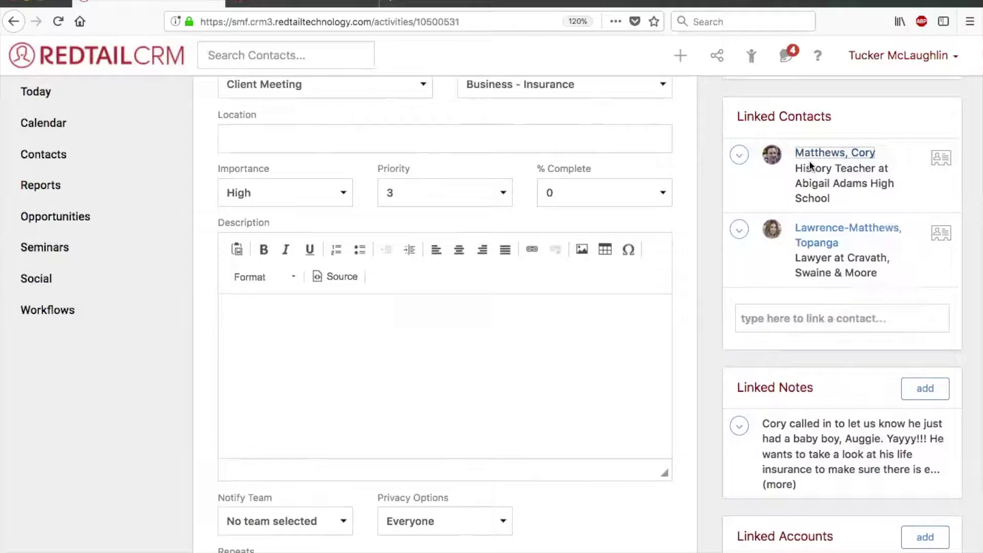
Step: Add a linked note containing the copied sentence about the client moving forward, with the category Business - Insurance
left_click(914, 390)
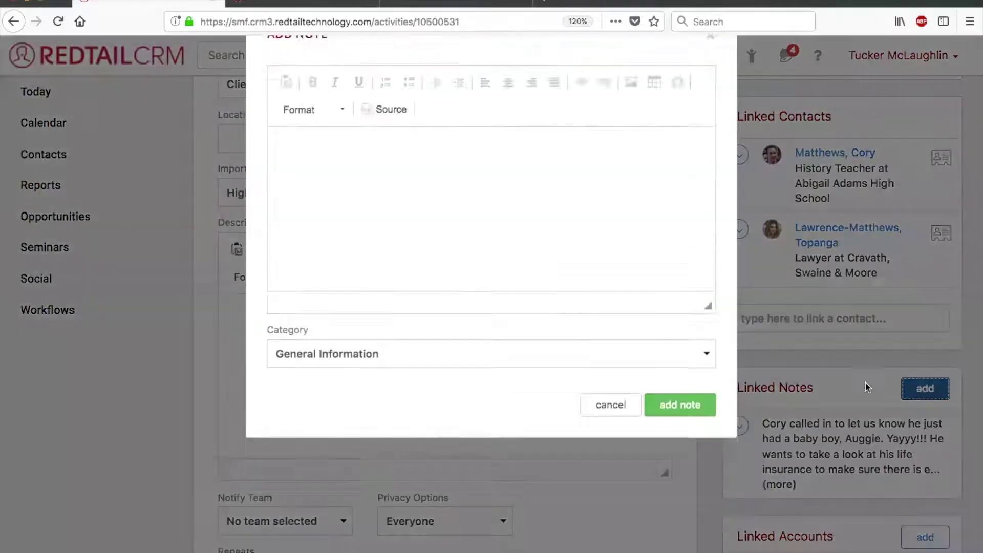
key("ctrl+v")
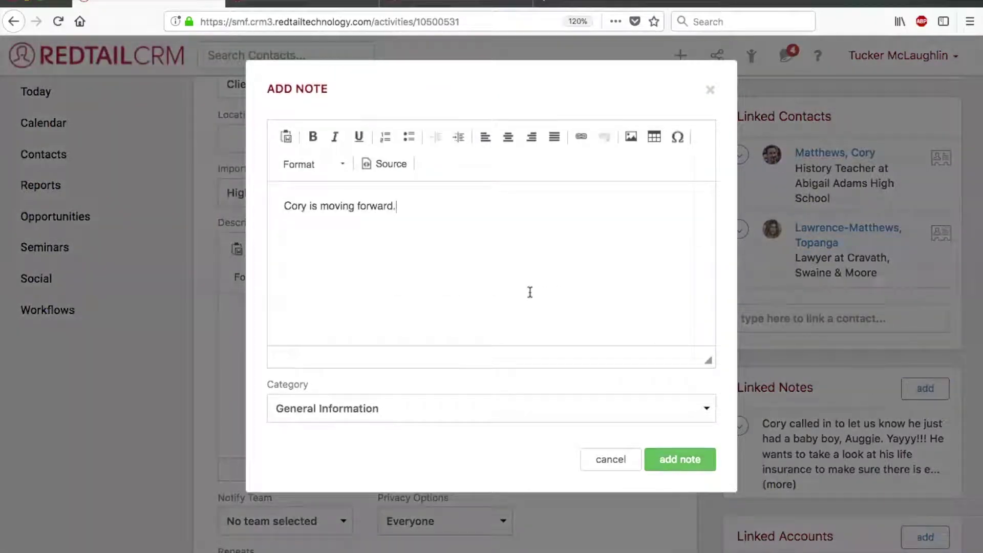
left_click(380, 400)
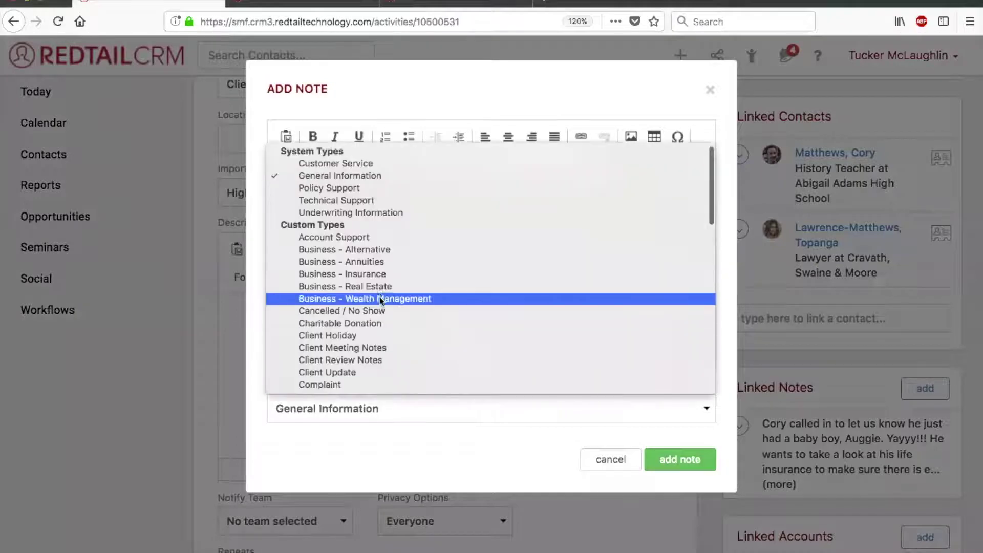
left_click(386, 277)
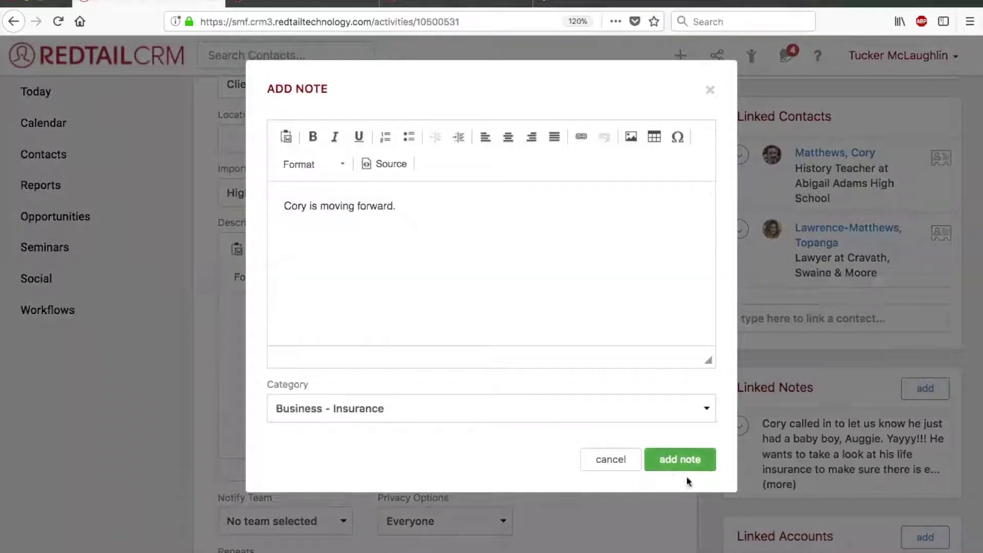
left_click(704, 458)
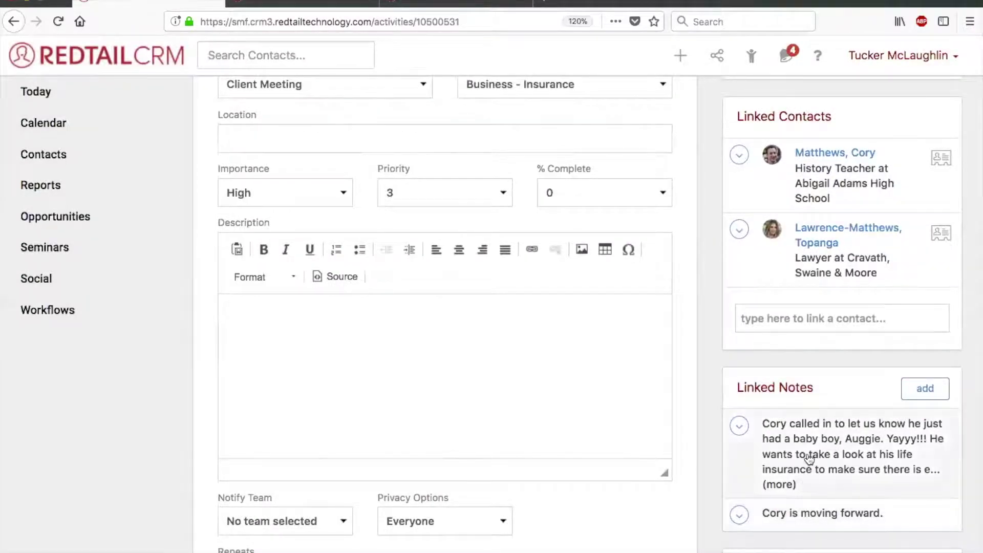
Step: Check the latest notes on the client's contact record and return to the activity
left_click(388, 5)
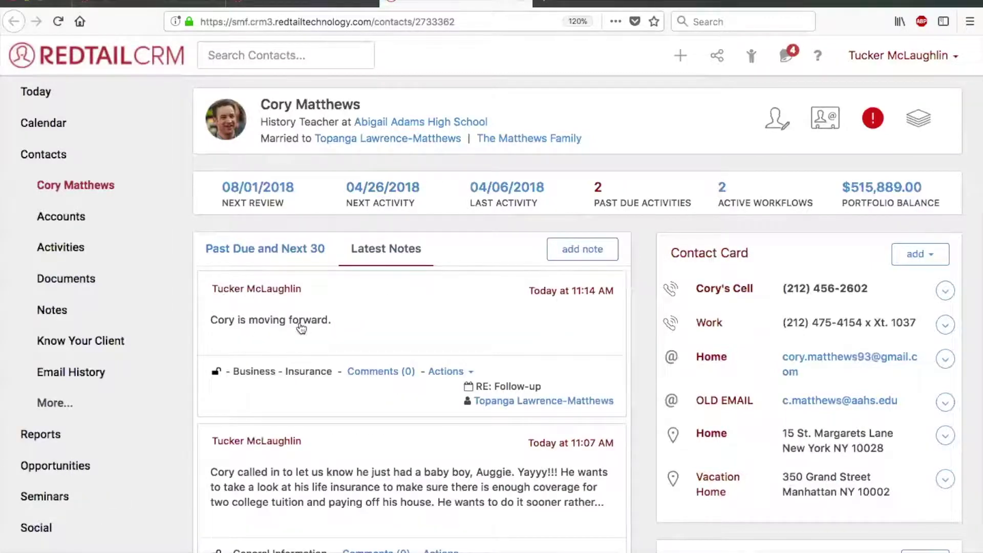
left_click(146, 8)
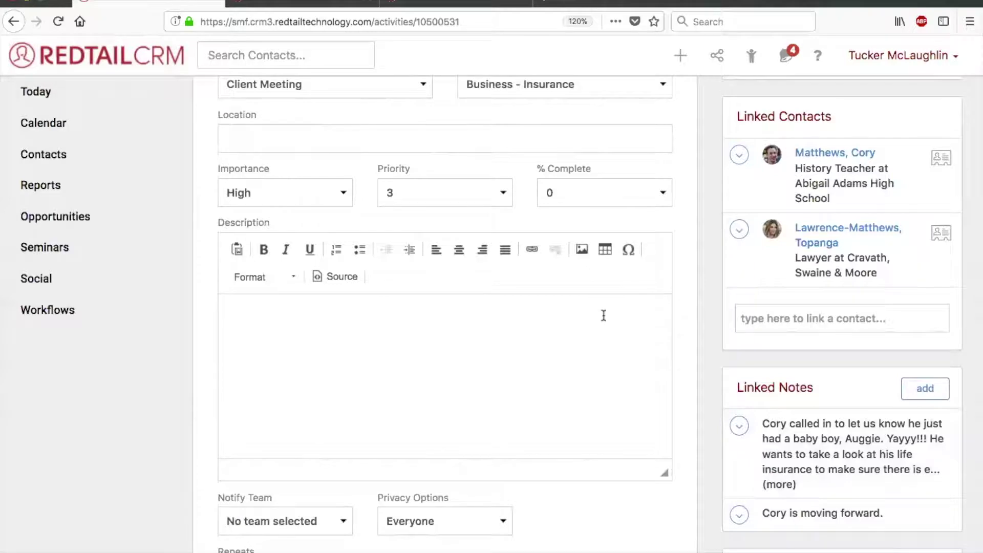
Step: Put the client's first name followed by "is moving forward." back into the activity's description
left_click(507, 347)
scroll(505, 345, "down", 4)
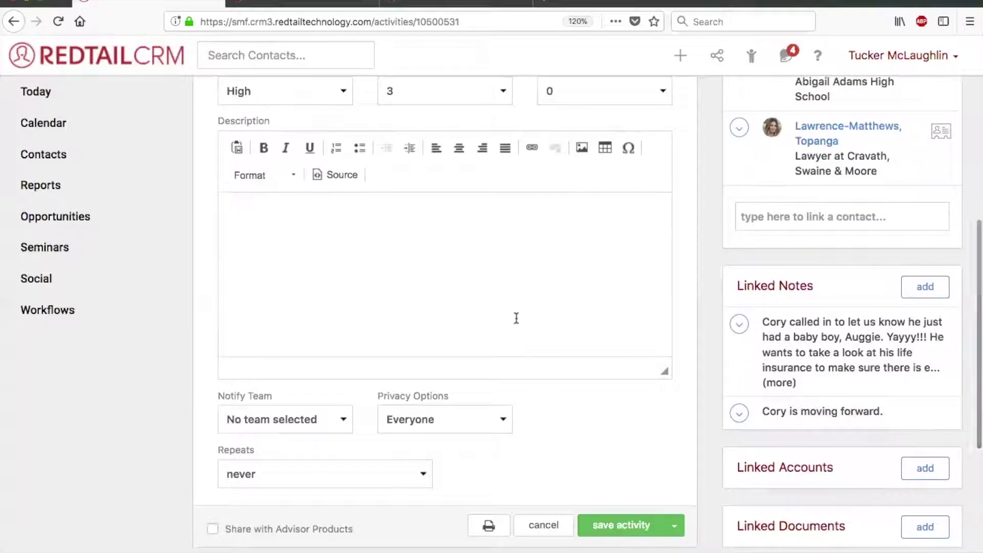
scroll(650, 440, "down", 4)
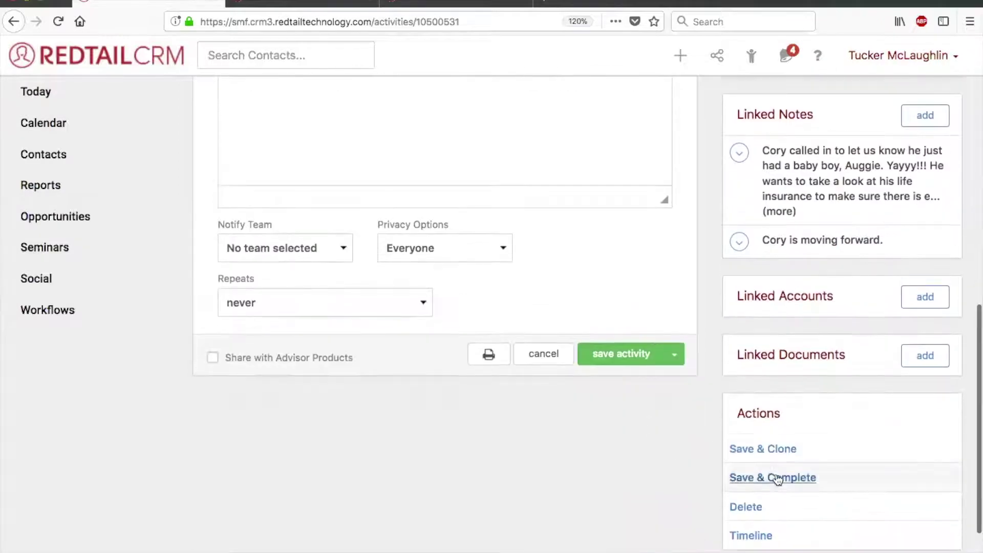
scroll(609, 458, "up", 5)
scroll(602, 459, "up", 1)
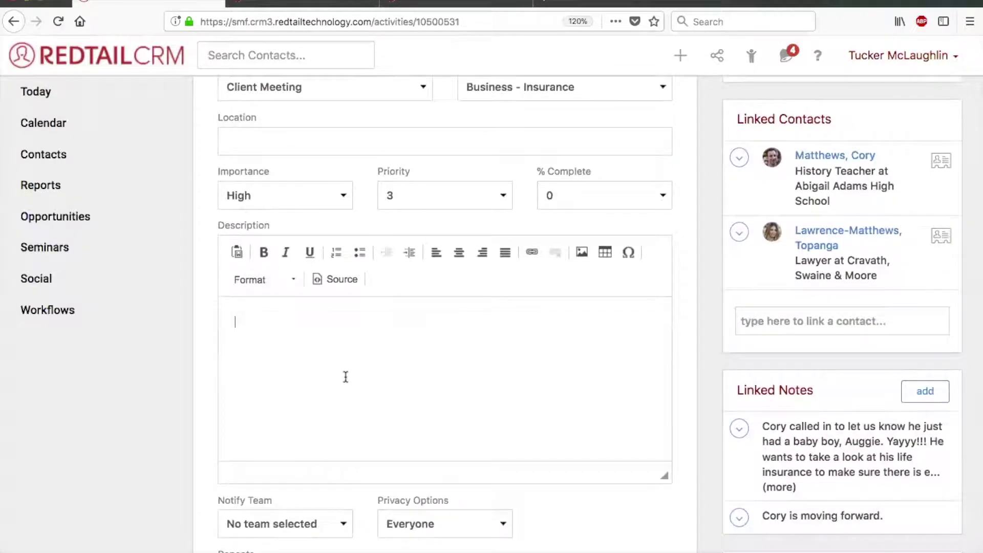
type("Cory is moving forward.")
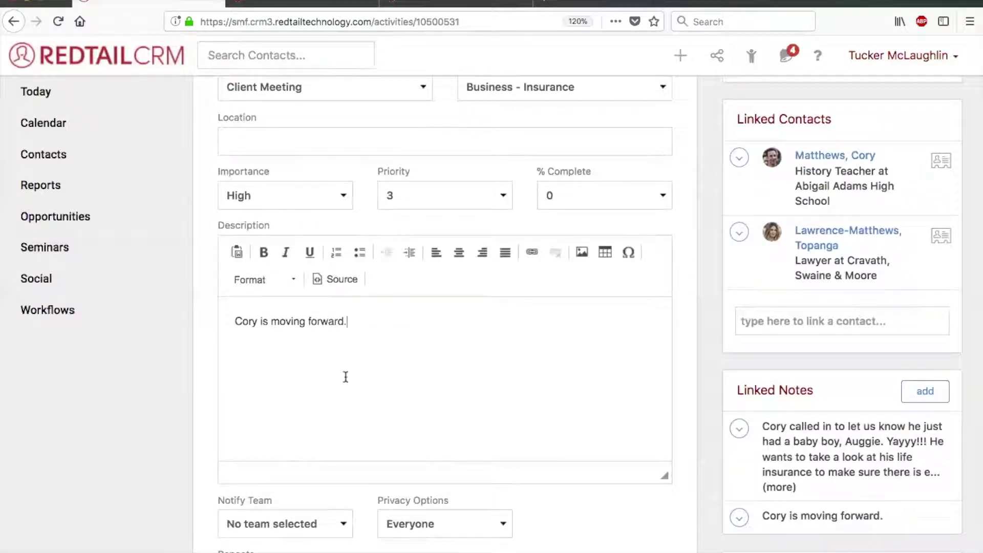
Step: Replace the activity's description with "Agenda - Topics"
left_click_drag(361, 325, 215, 310)
key("BackSpace")
type("Agenda - o")
key("BackSpace")
type("Topics")
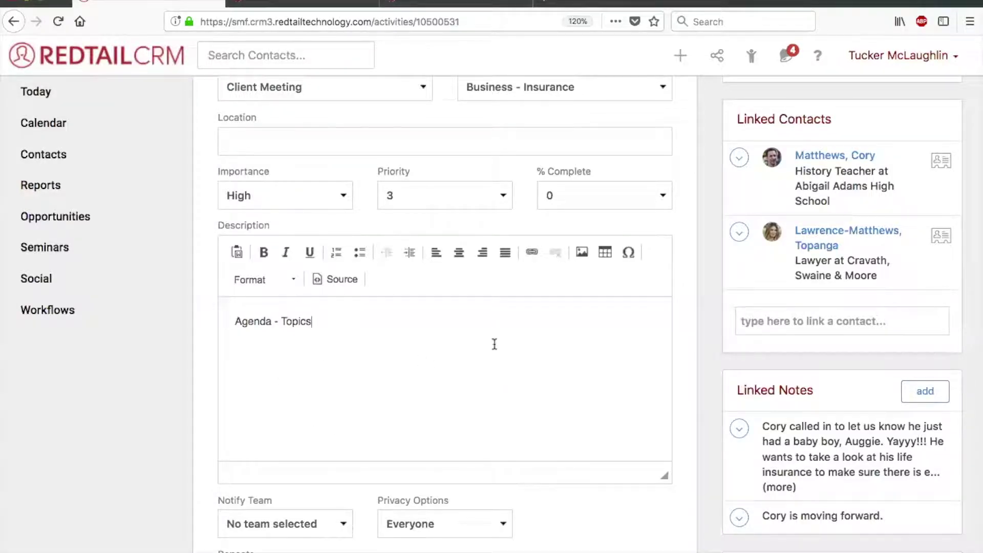
Step: Examine the available choices for notifying a team and for the activity's privacy without changing either
scroll(494, 344, "down", 3)
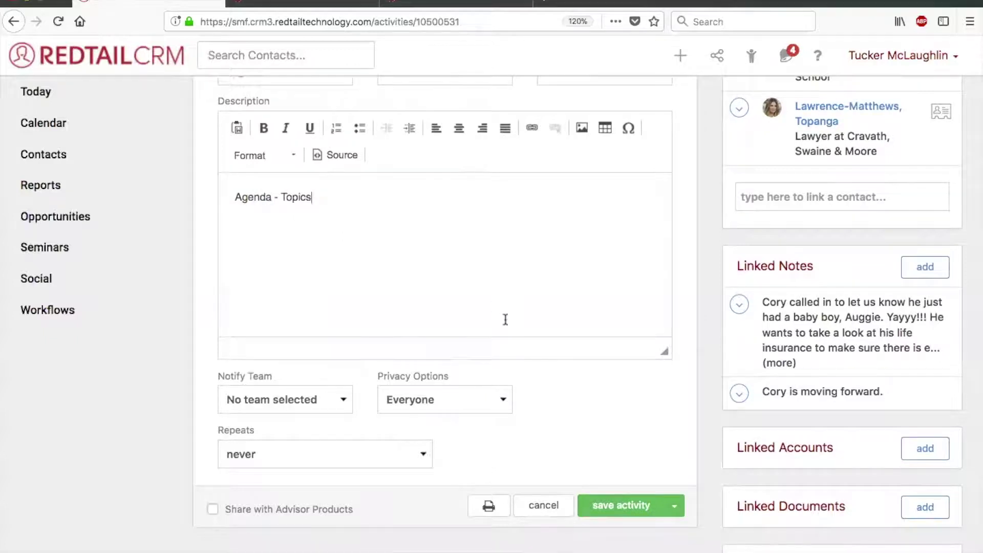
scroll(371, 310, "down", 3)
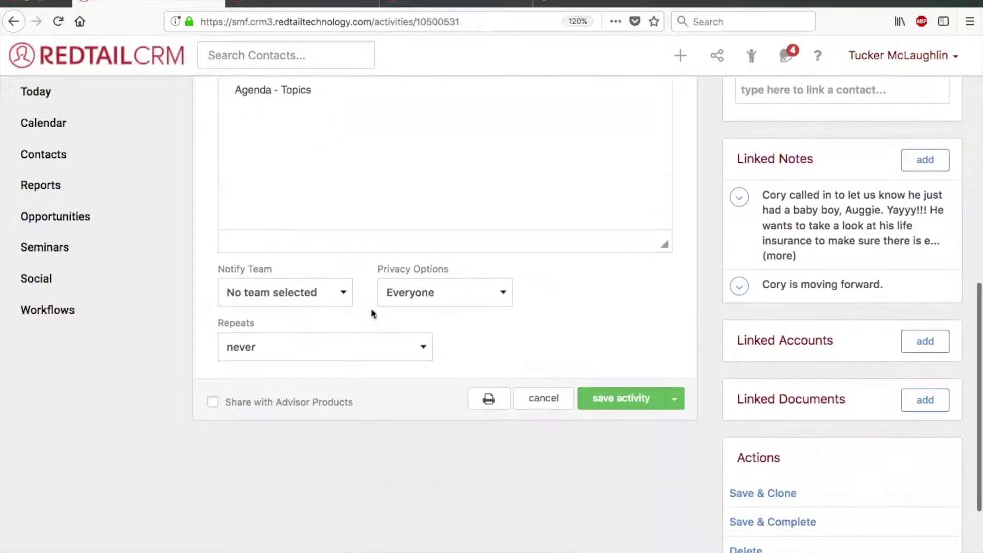
left_click(285, 296)
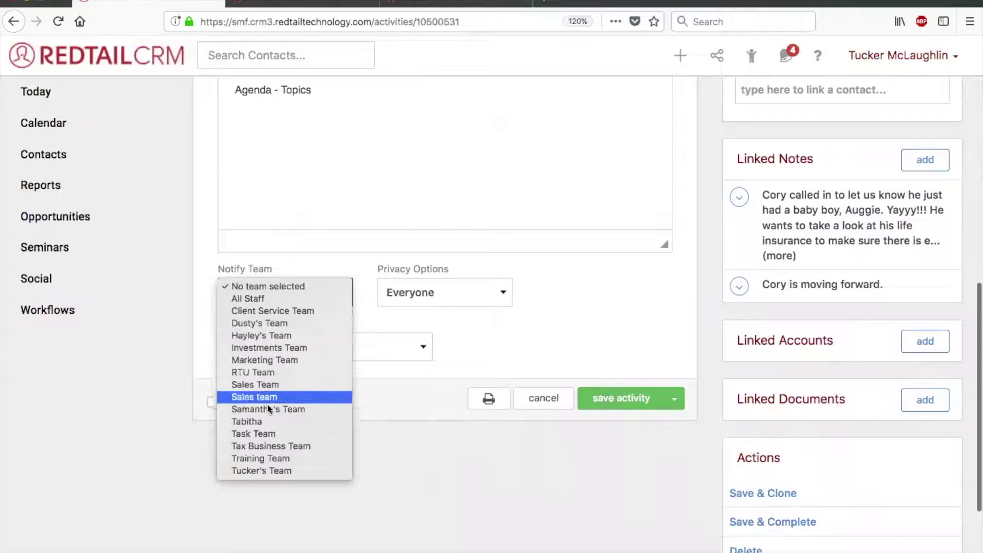
left_click(487, 358)
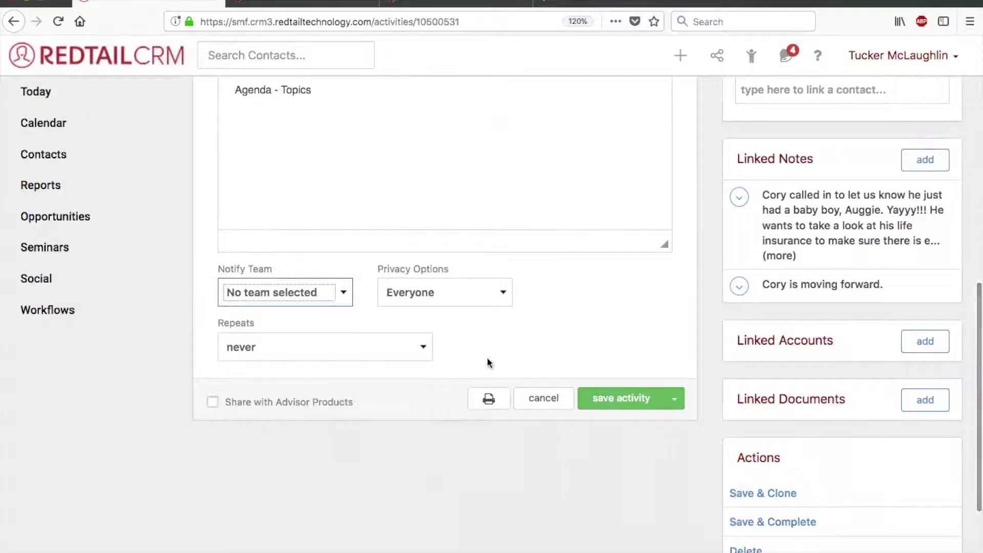
left_click(434, 292)
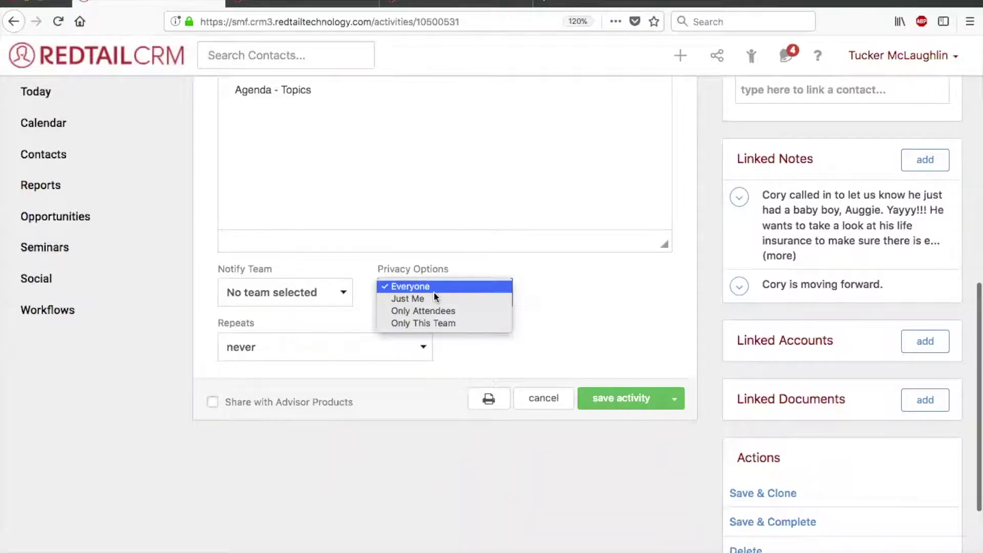
left_click(483, 346)
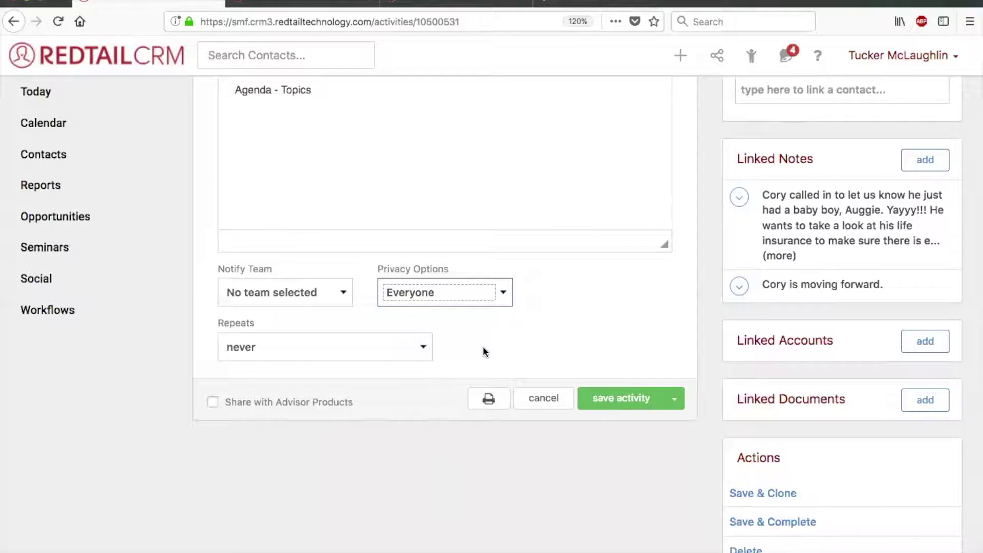
Step: Try limiting the activity's privacy to Only This Team, look through the teams, and return it to Everyone
left_click(432, 293)
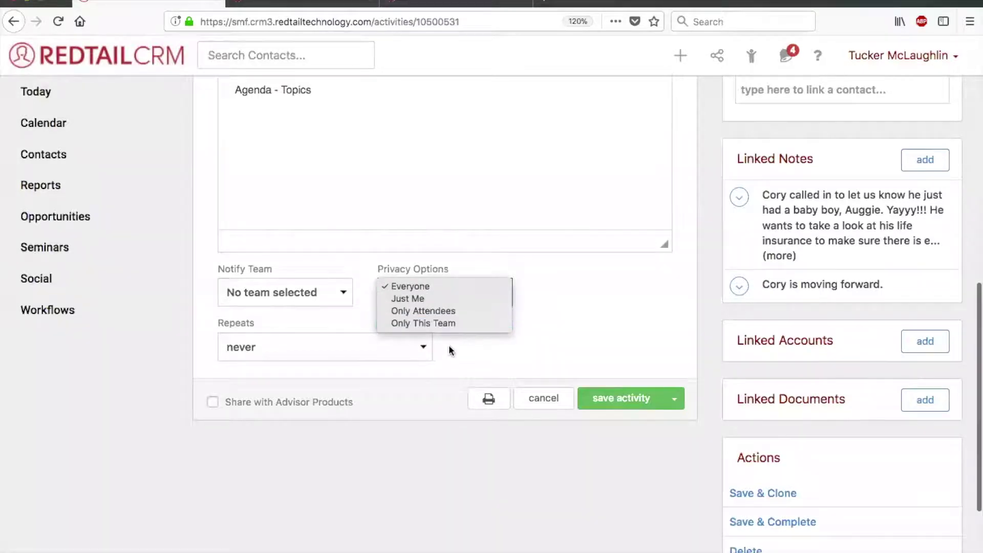
left_click(445, 322)
left_click(616, 287)
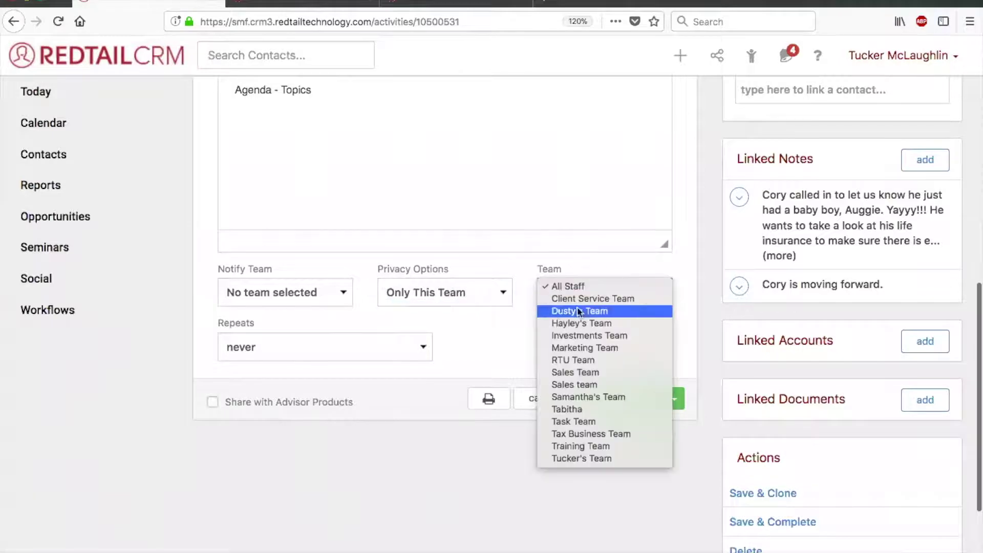
left_click(502, 335)
left_click(469, 287)
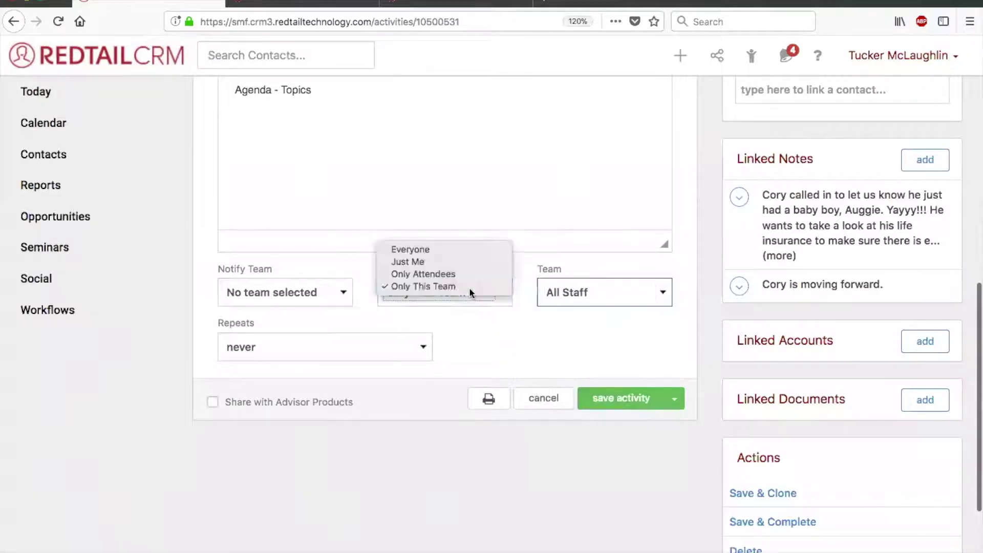
left_click(417, 249)
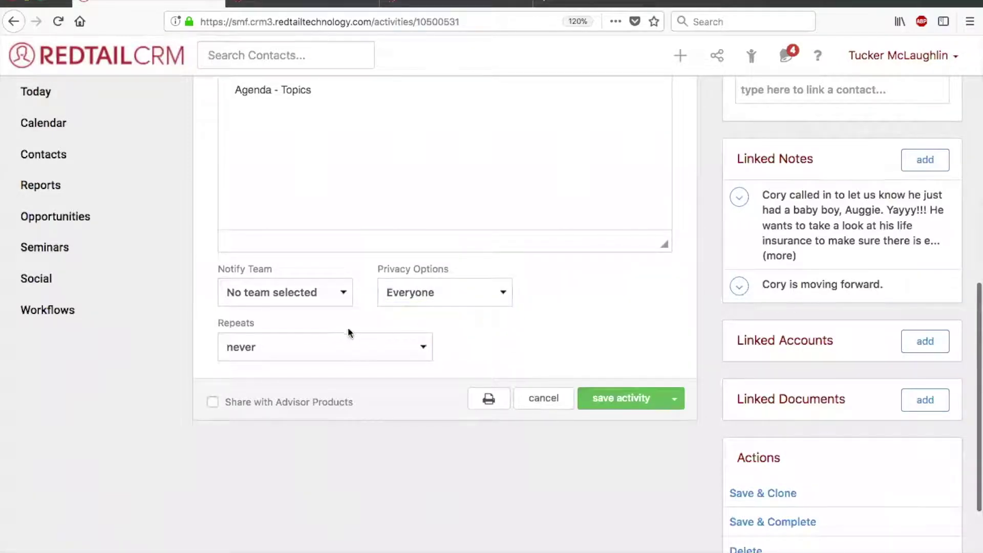
Step: Make the activity repeat weekly, every 1 week on Monday
scroll(566, 327, "down", 1)
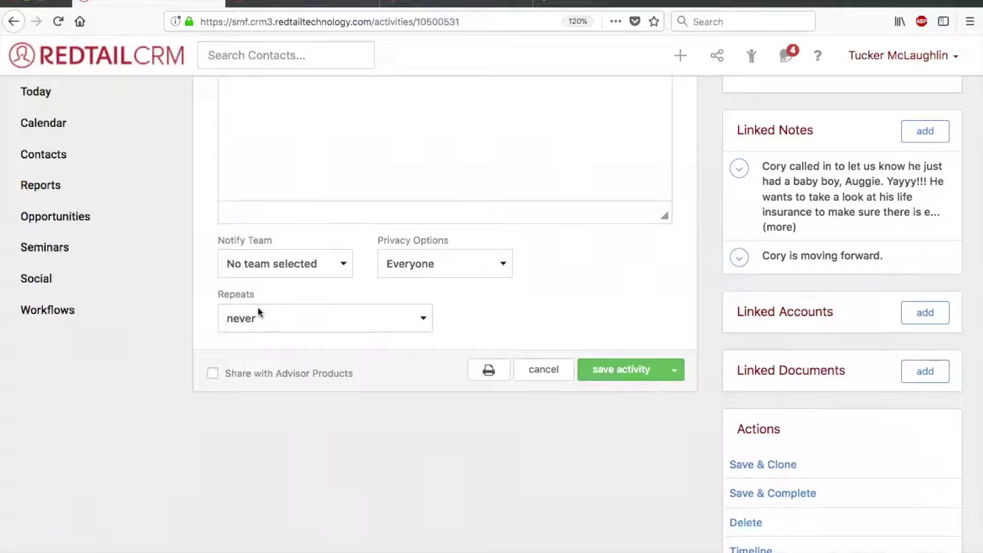
left_click(258, 310)
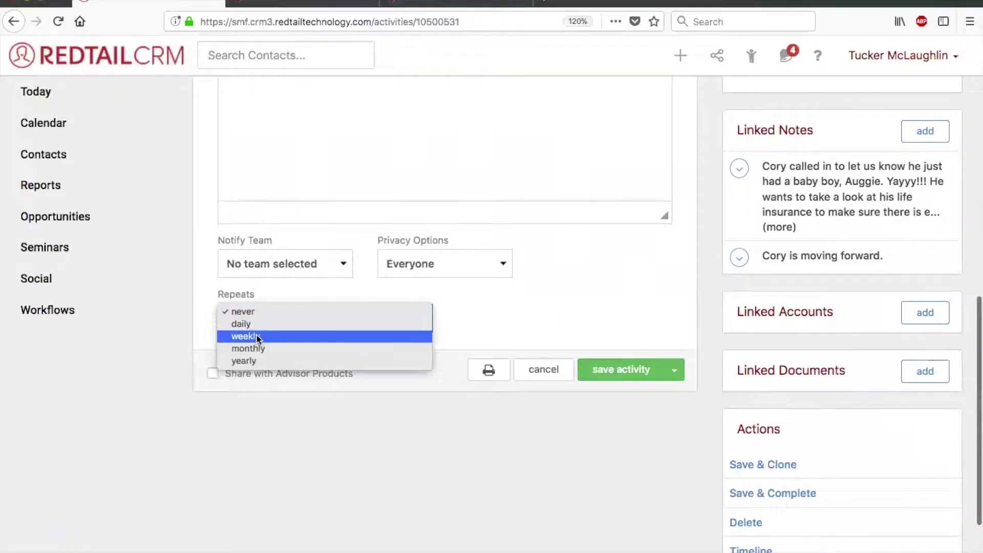
left_click(396, 336)
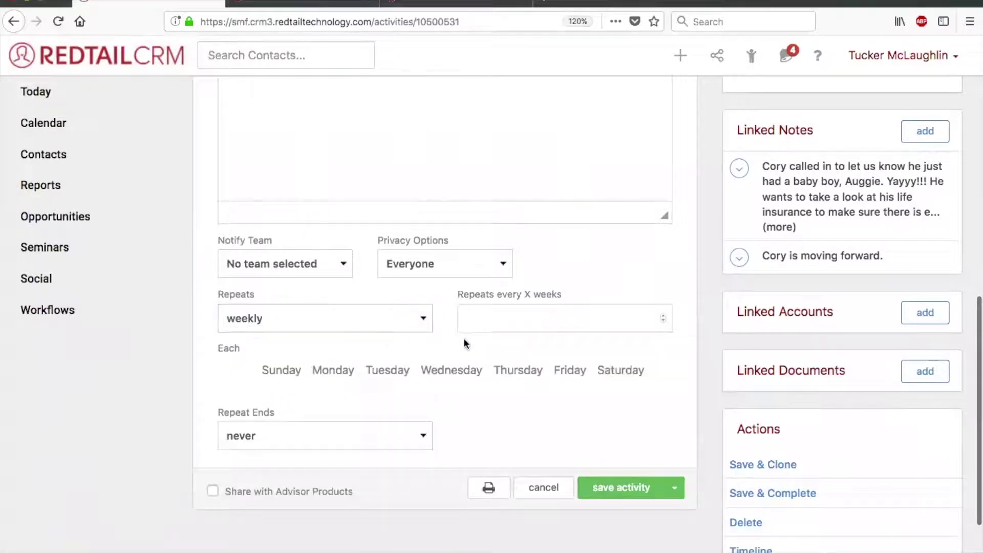
left_click(508, 319)
type("1")
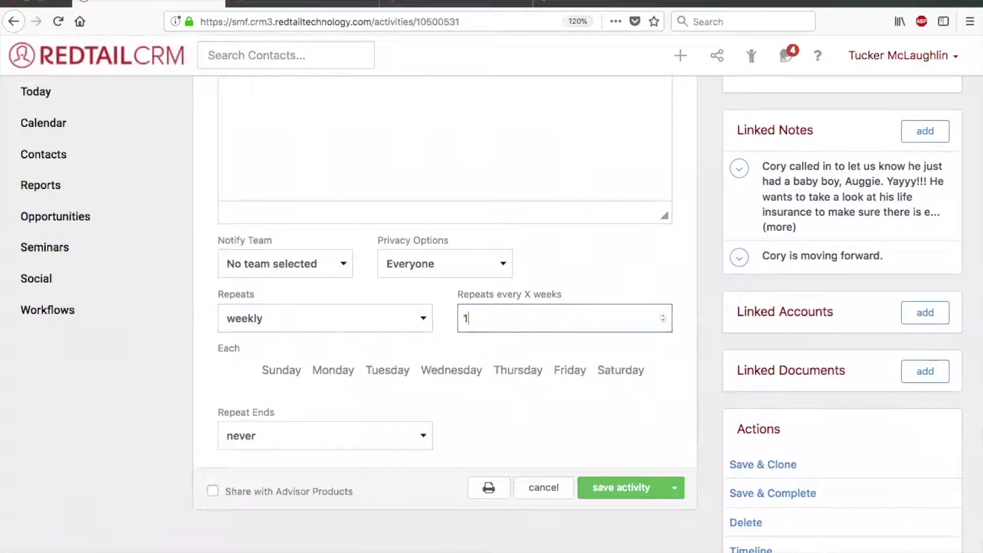
left_click(323, 371)
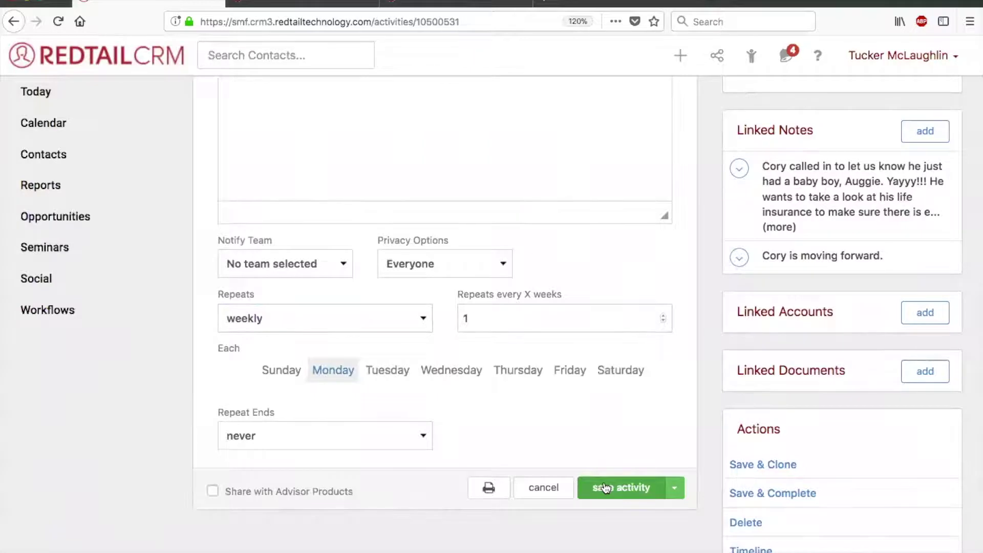
Step: Try ending the weekly repetition on a specific date, open the date choices, and return the repeat end to never
scroll(604, 487, "up", 1)
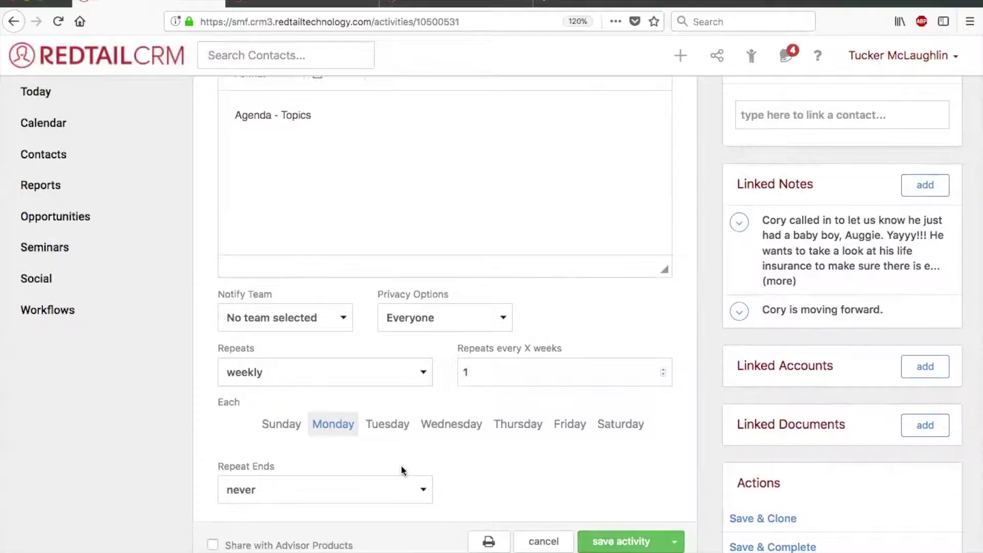
scroll(402, 469, "down", 2)
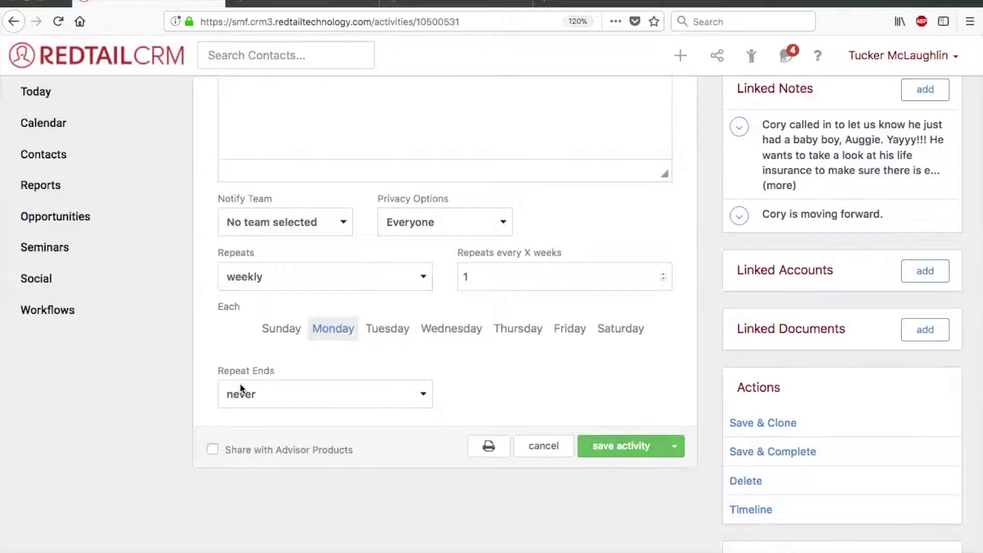
left_click(239, 382)
left_click(256, 394)
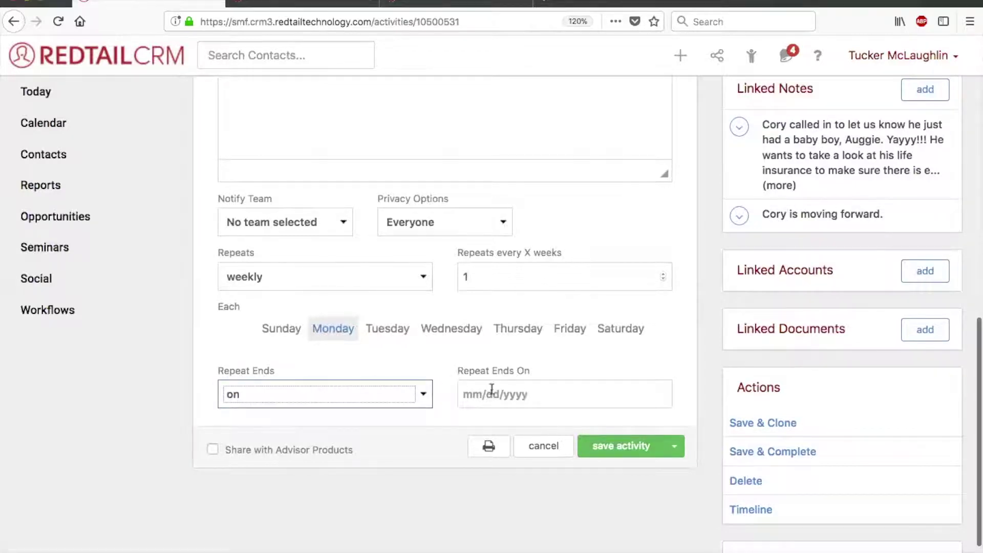
left_click(510, 393)
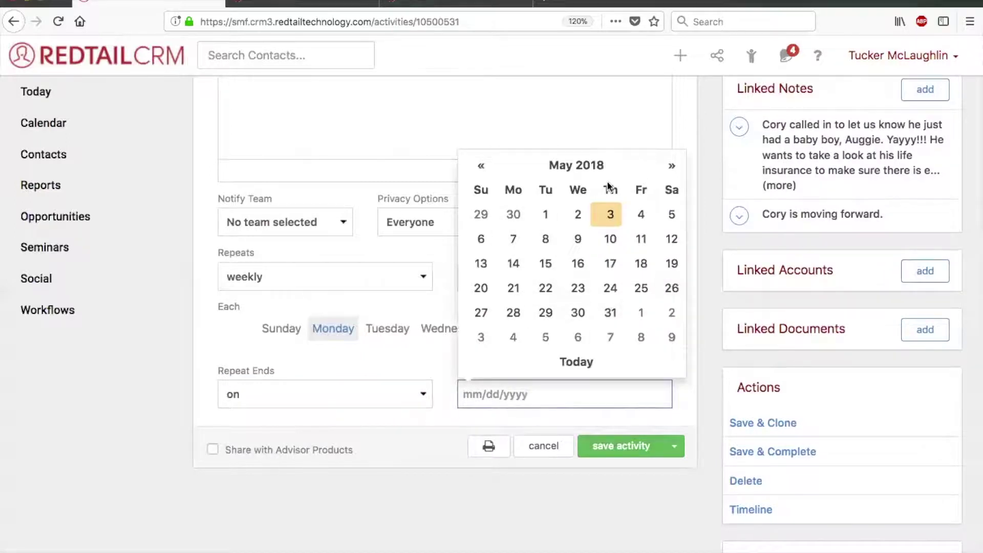
left_click(445, 259)
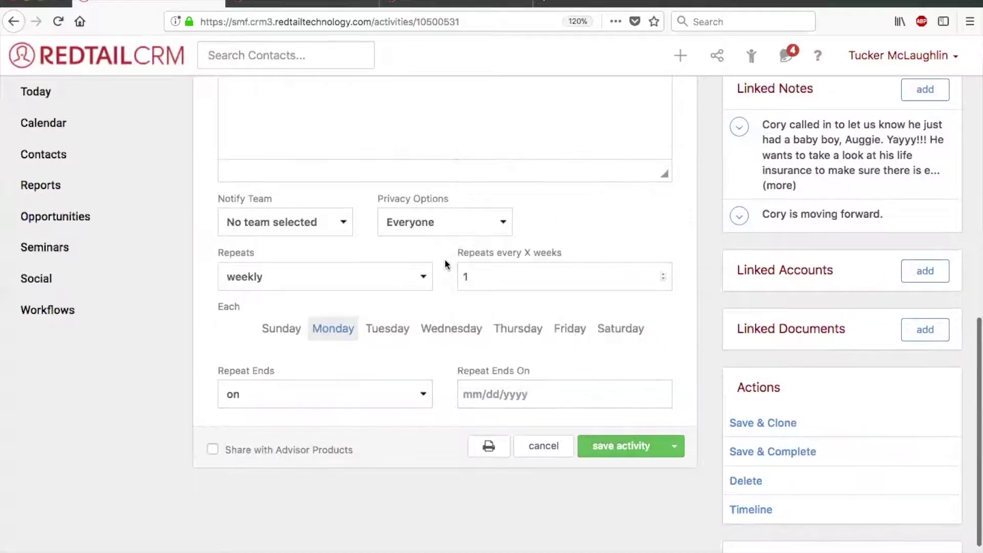
left_click(250, 401)
left_click(262, 375)
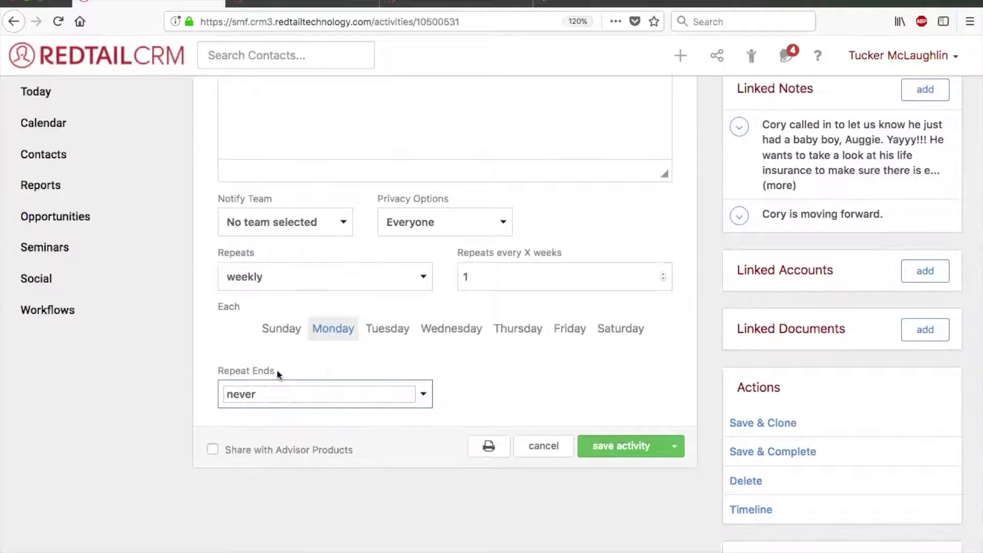
Step: Set the activity to never repeat
left_click(291, 279)
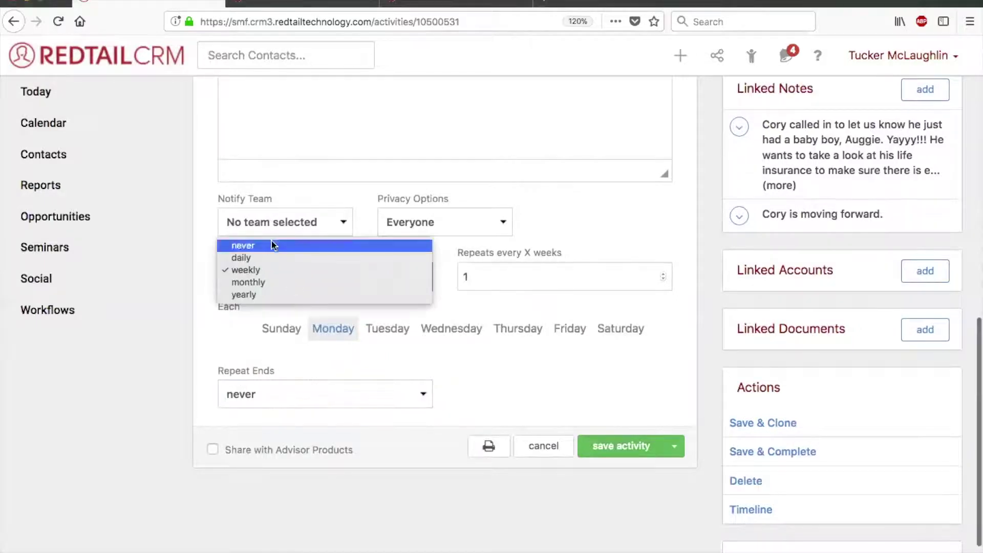
left_click(271, 241)
left_click(531, 290)
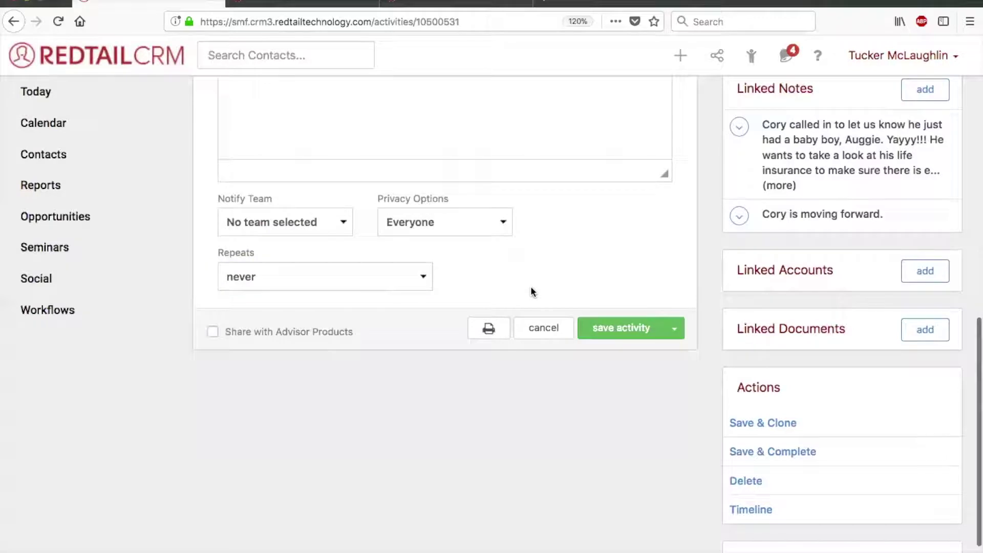
scroll(530, 292, "up", 10)
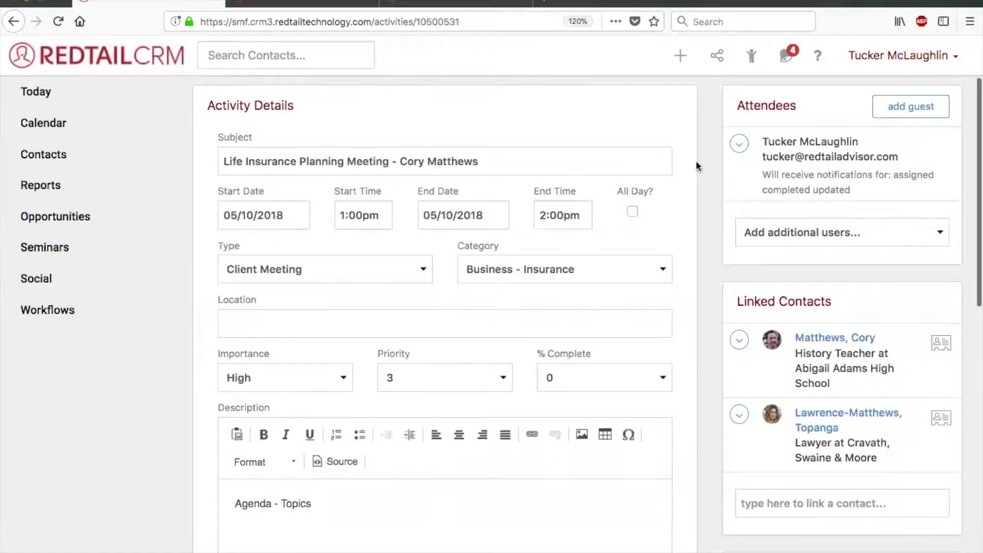
scroll(696, 161, "down", 3)
scroll(695, 161, "down", 8)
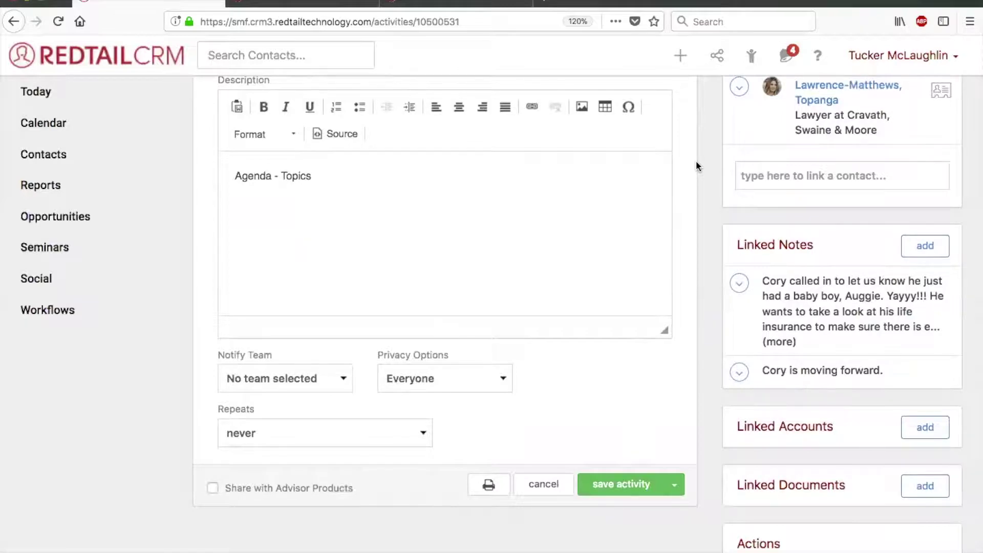
Step: Add three more users from the user list as attendees of the life insurance planning meeting
scroll(696, 161, "up", 10)
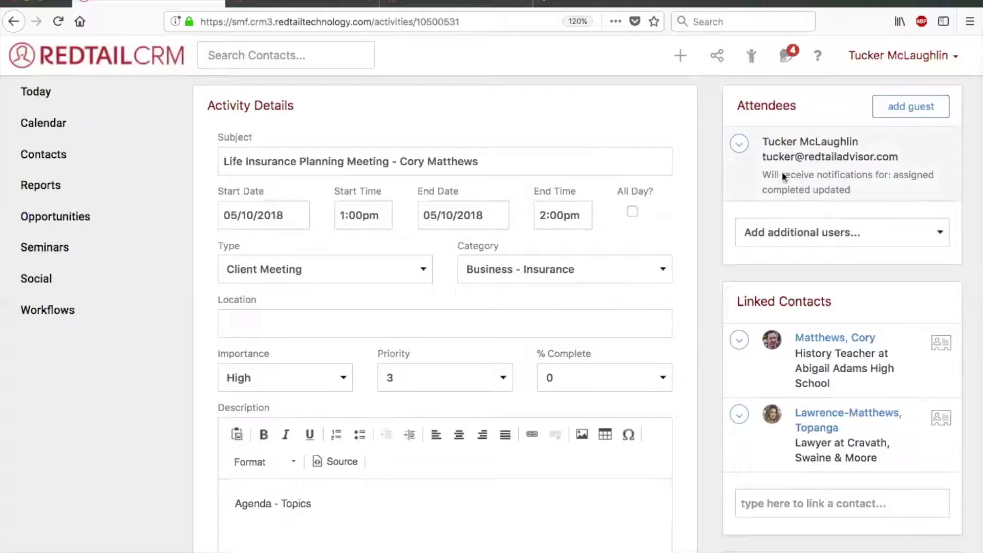
left_click(766, 233)
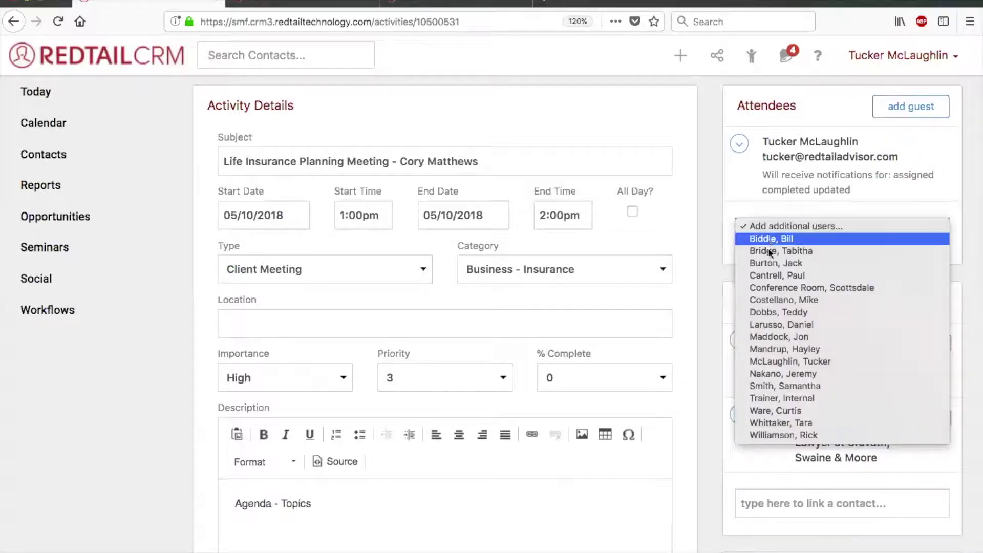
left_click(790, 251)
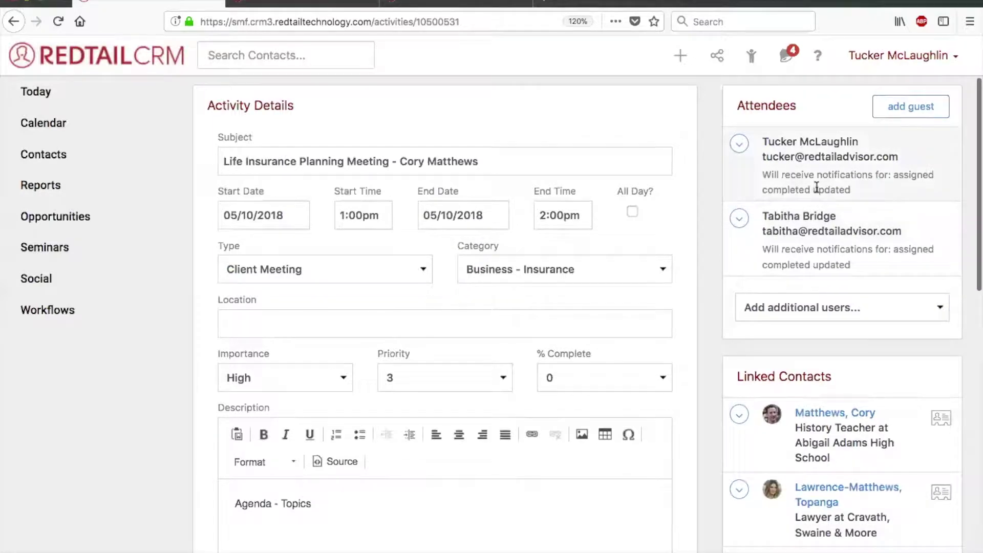
left_click(798, 307)
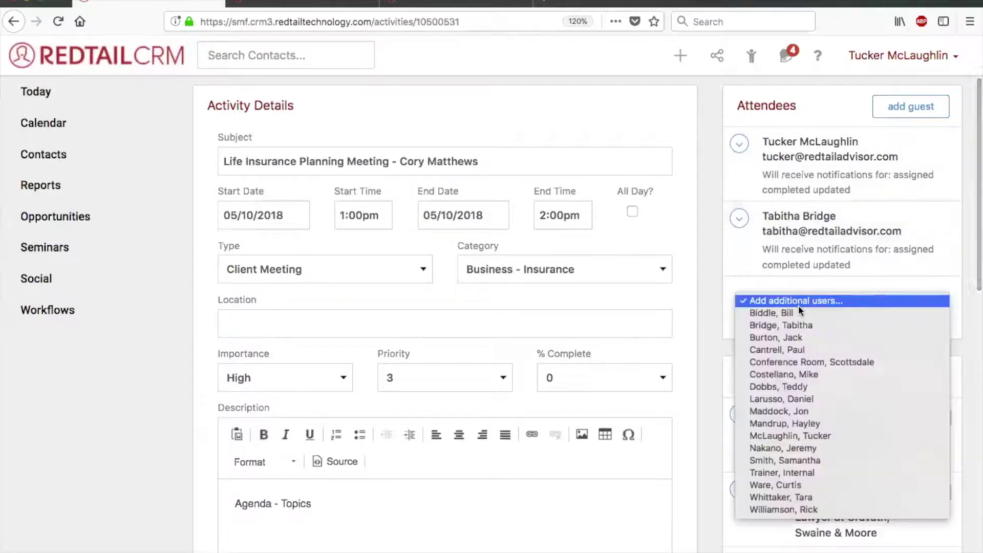
left_click(789, 339)
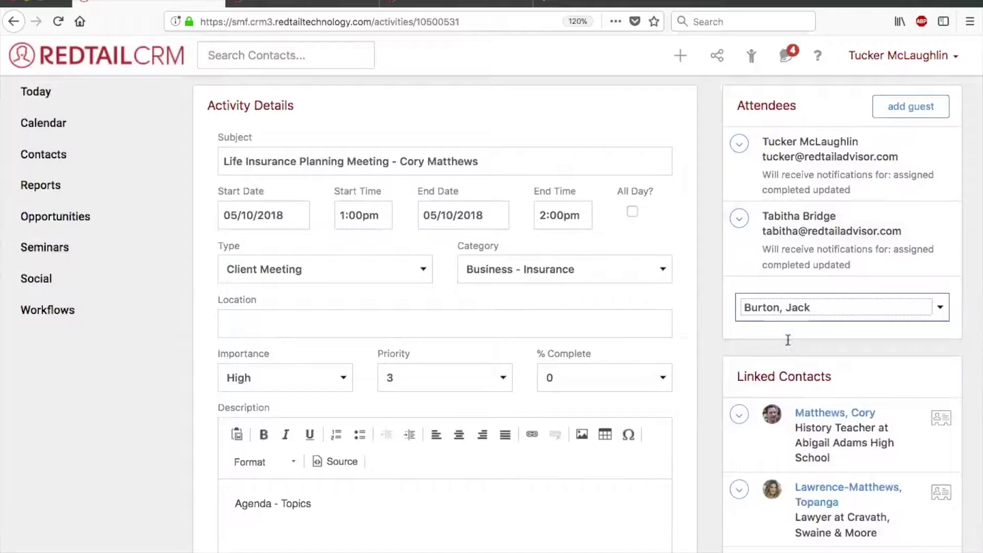
left_click(794, 387)
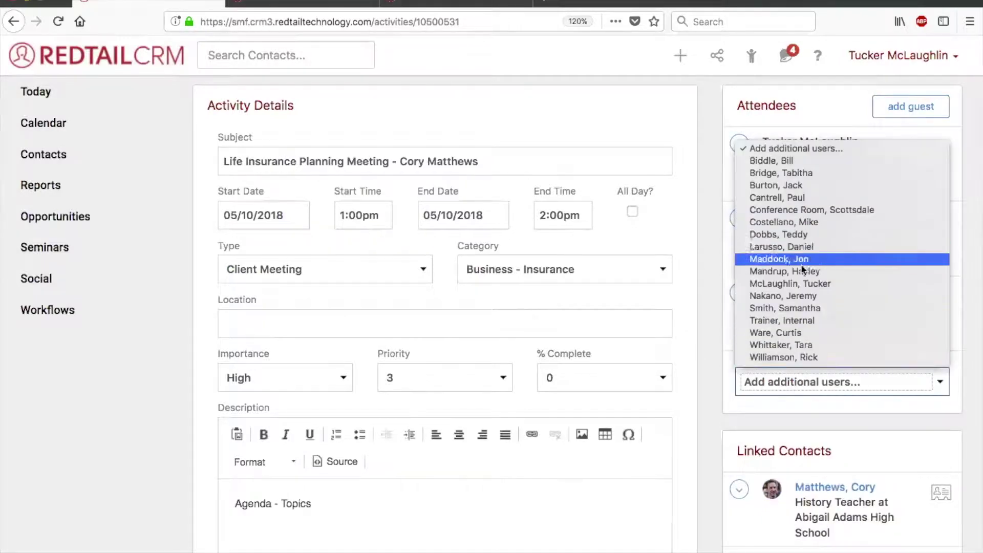
left_click(788, 272)
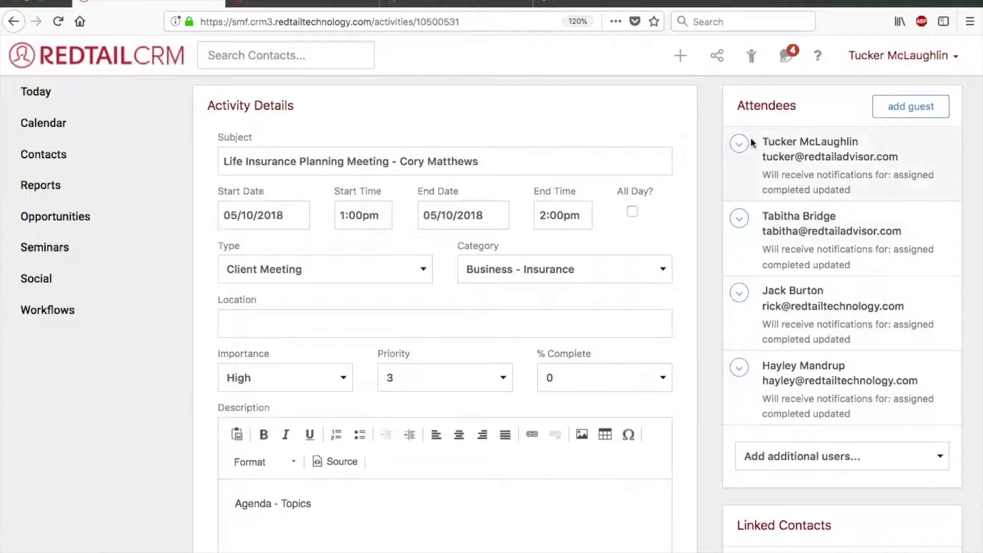
Step: Remove the last two listed attendees from the activity
left_click(738, 369)
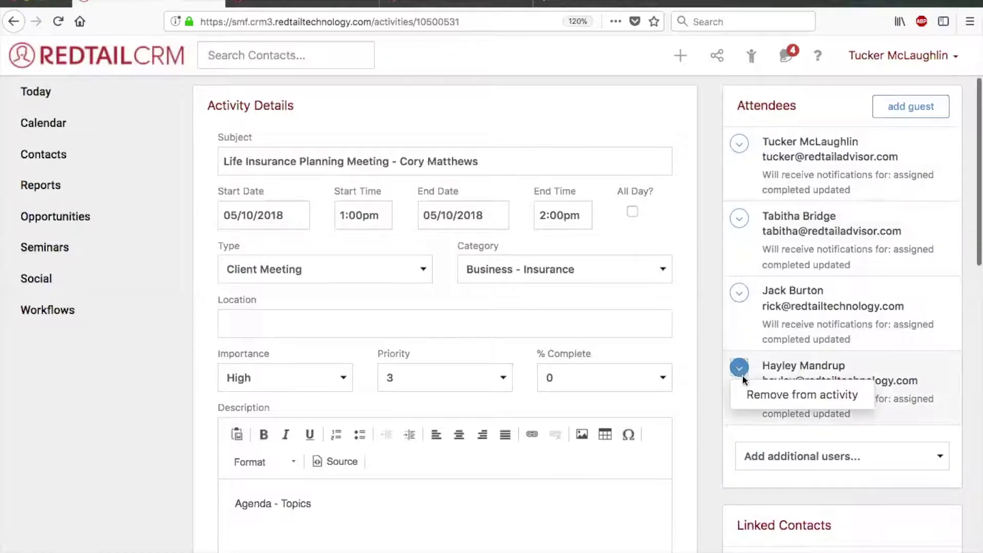
left_click(762, 397)
left_click(594, 264)
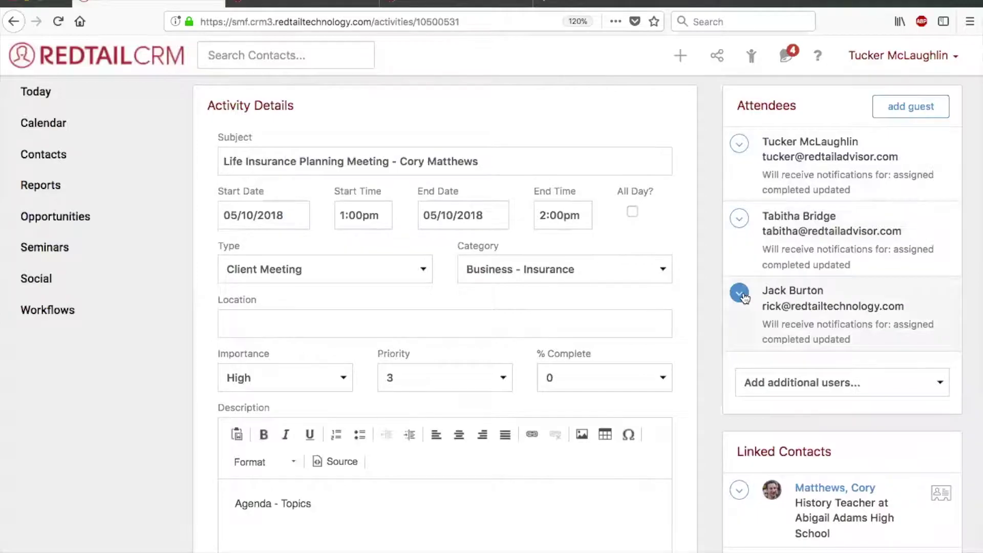
left_click(740, 294)
left_click(752, 320)
left_click(585, 265)
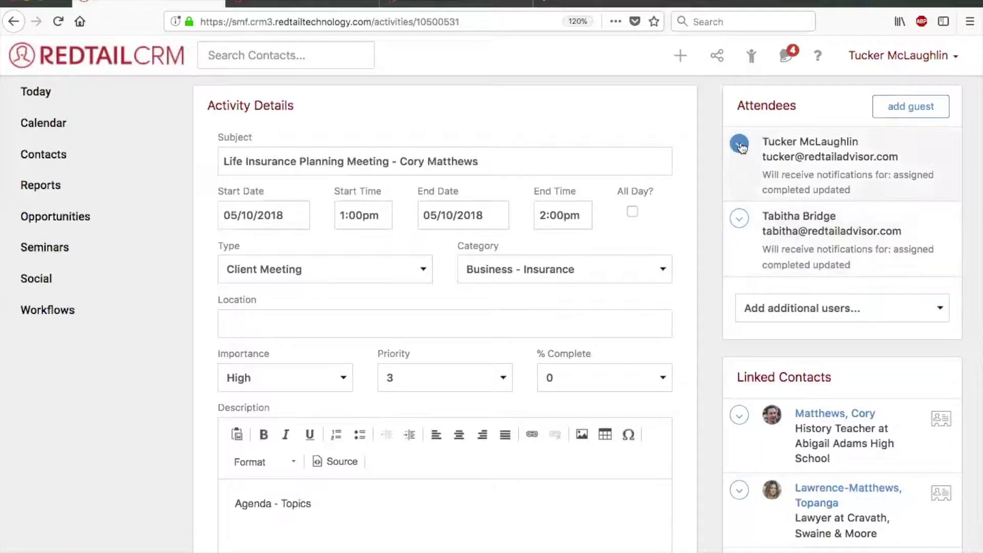
Step: Remove the original attendee, who is the logged-in user, from the activity and add that user back as an attendee
left_click(739, 144)
left_click(738, 177)
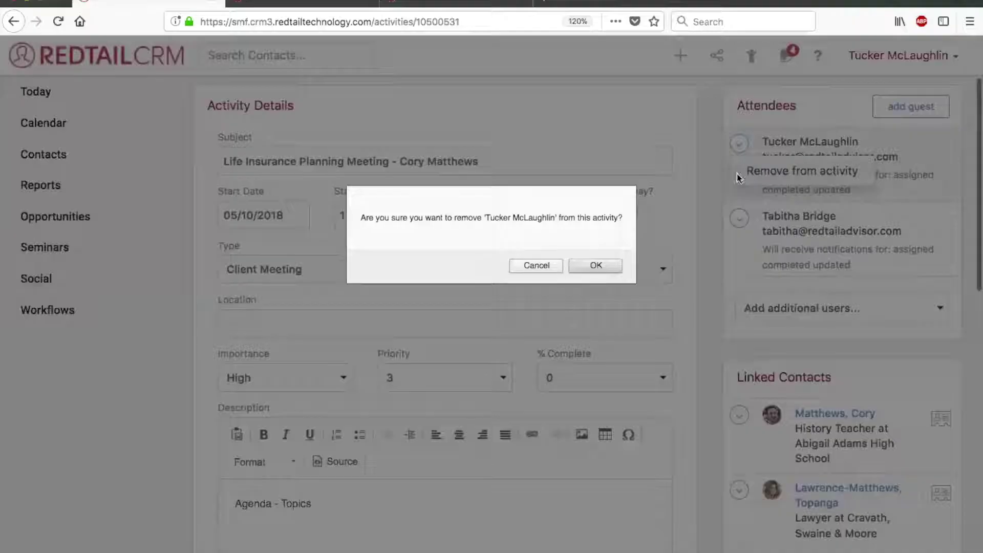
left_click(596, 265)
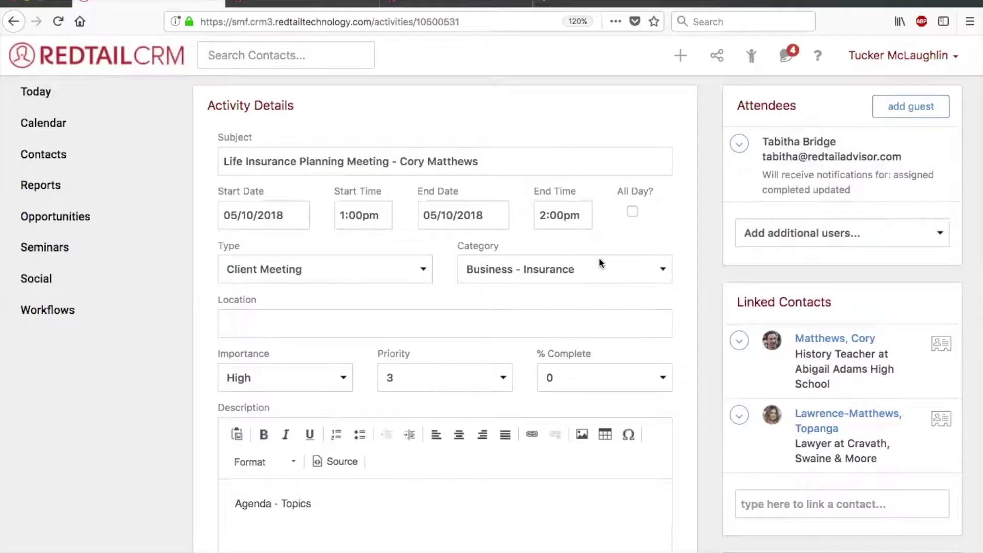
left_click(785, 237)
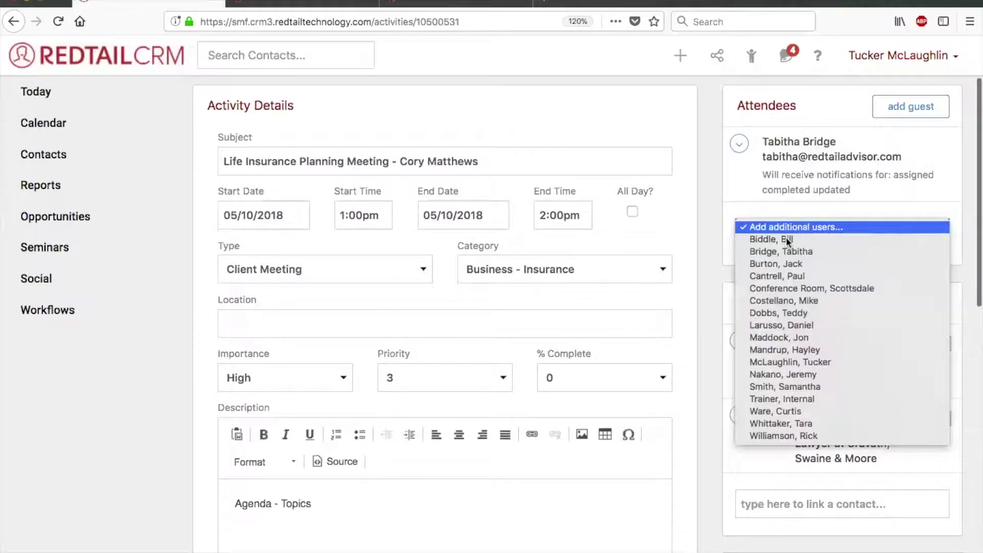
left_click(776, 361)
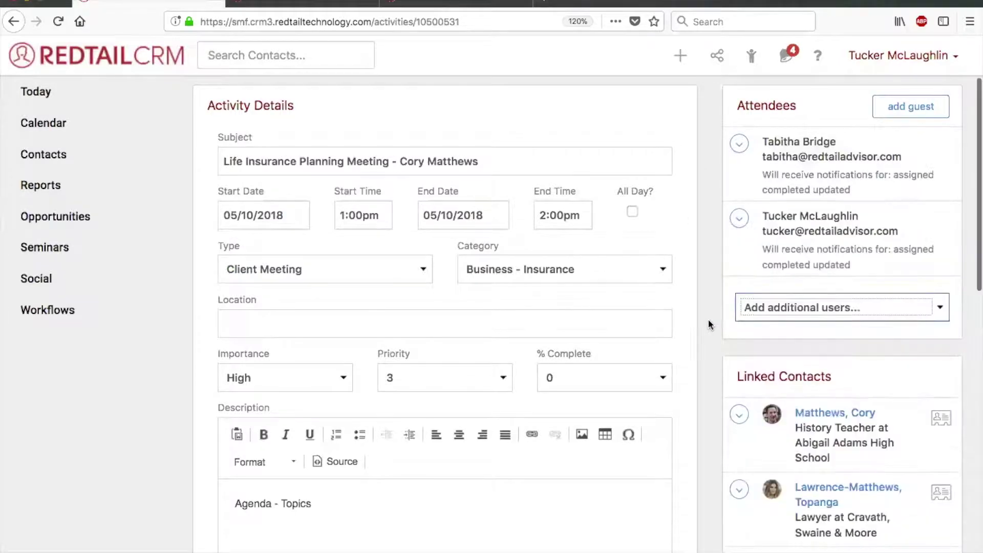
Step: Link the first open account in the linked contacts' account list to the activity
scroll(706, 324, "down", 3)
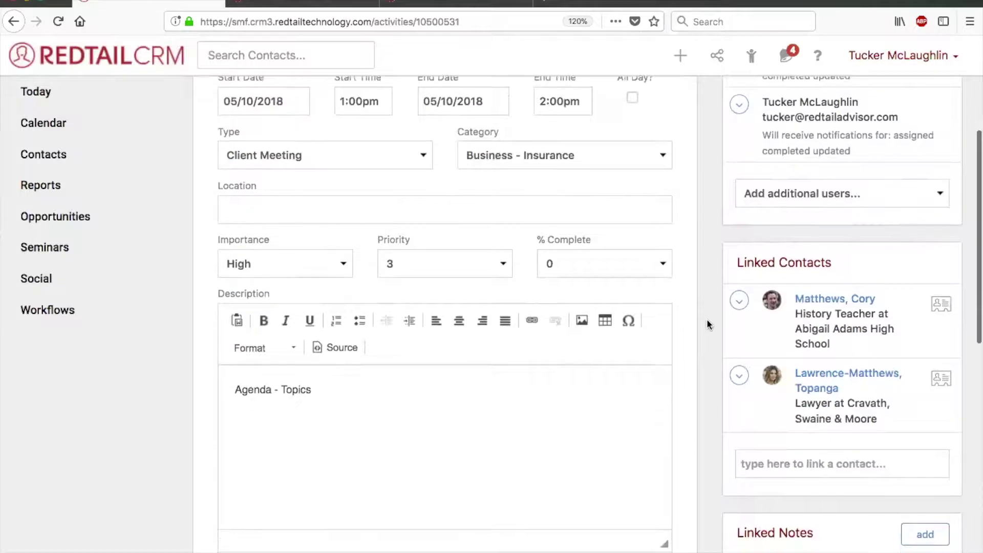
scroll(706, 324, "down", 1)
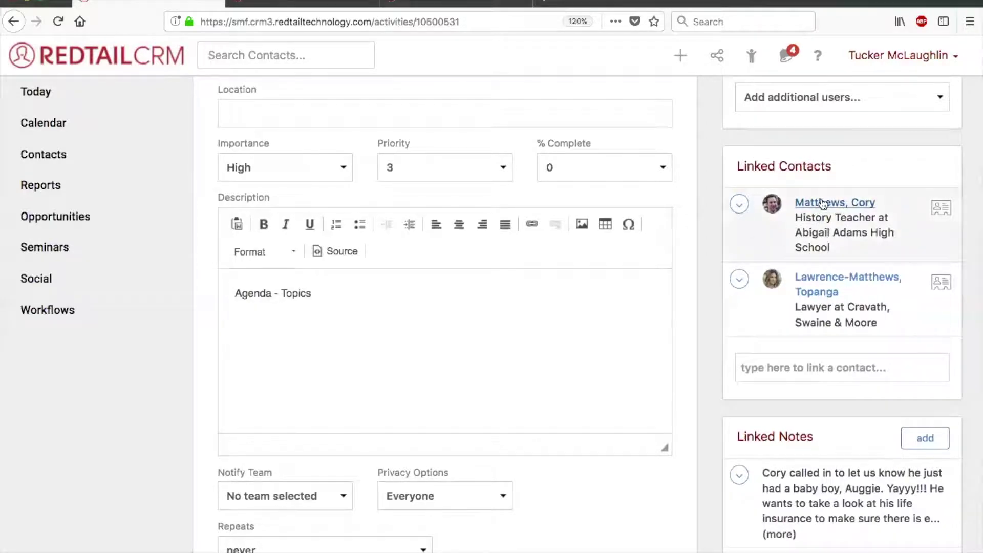
mouse_move(824, 202)
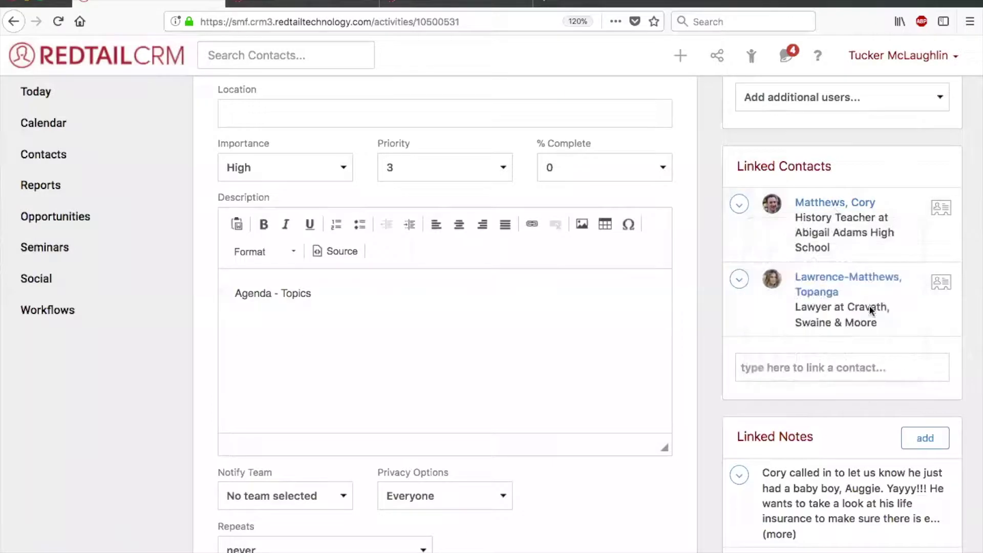
mouse_move(831, 285)
scroll(708, 238, "down", 5)
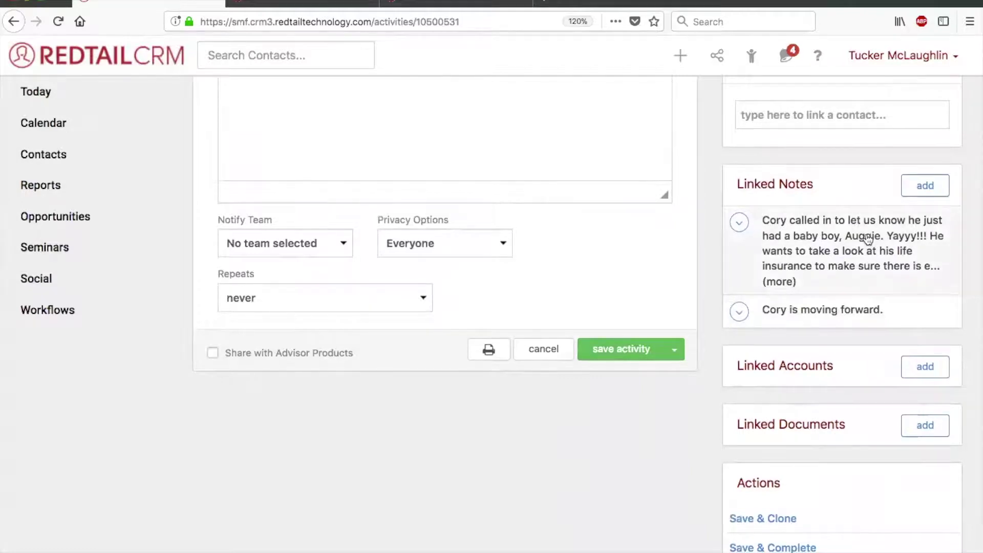
scroll(867, 239, "down", 3)
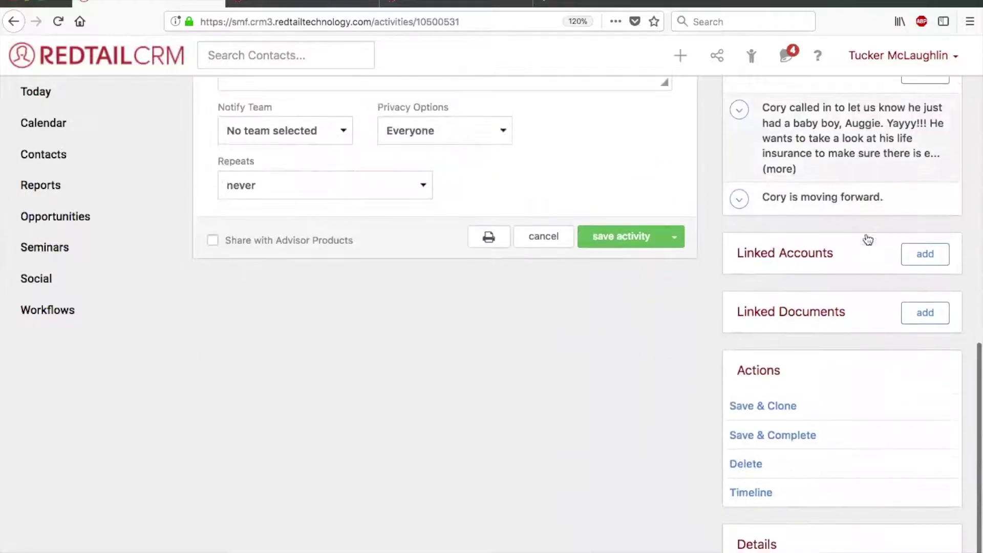
left_click(916, 261)
left_click(442, 157)
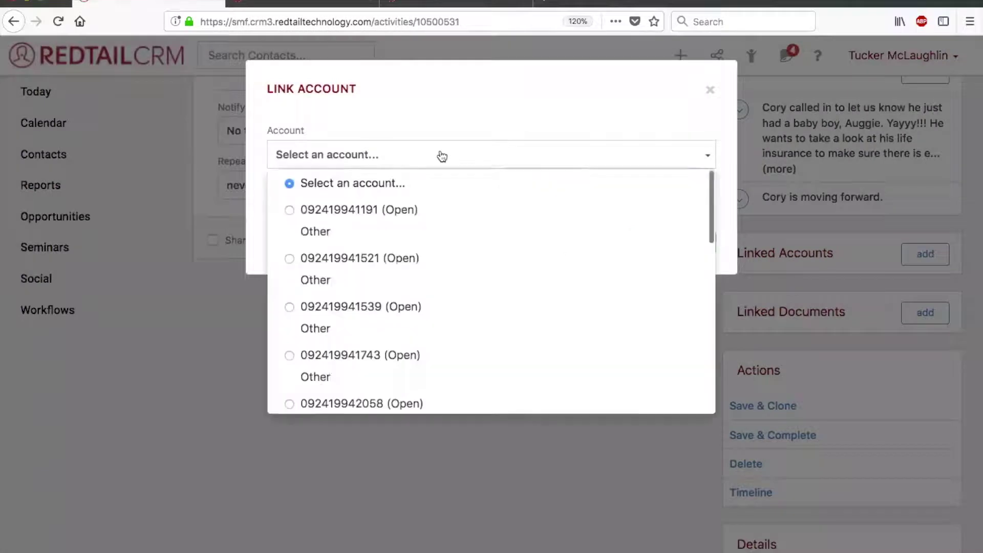
left_click(371, 215)
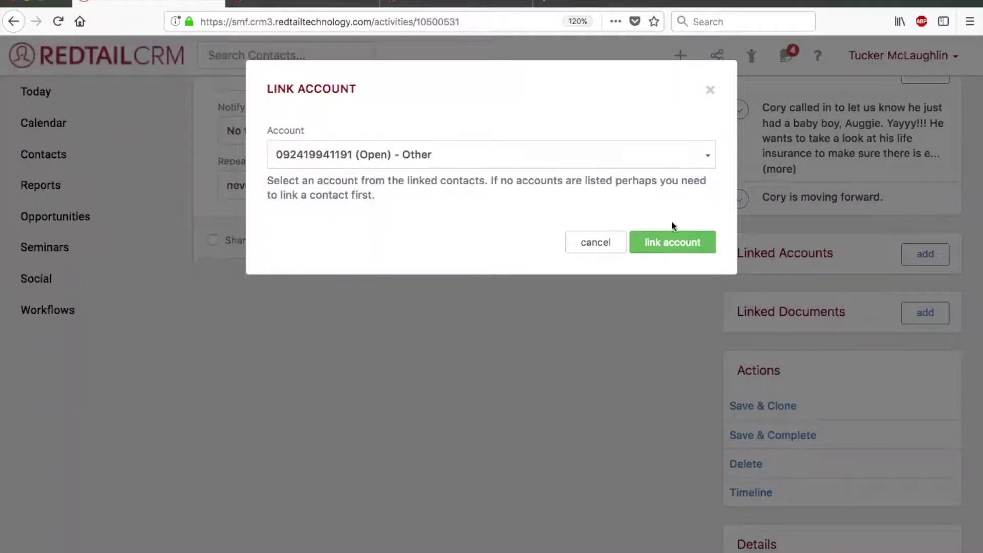
left_click(675, 245)
Step: Link the third open account in the account list to the activity as well
left_click(943, 259)
left_click(388, 163)
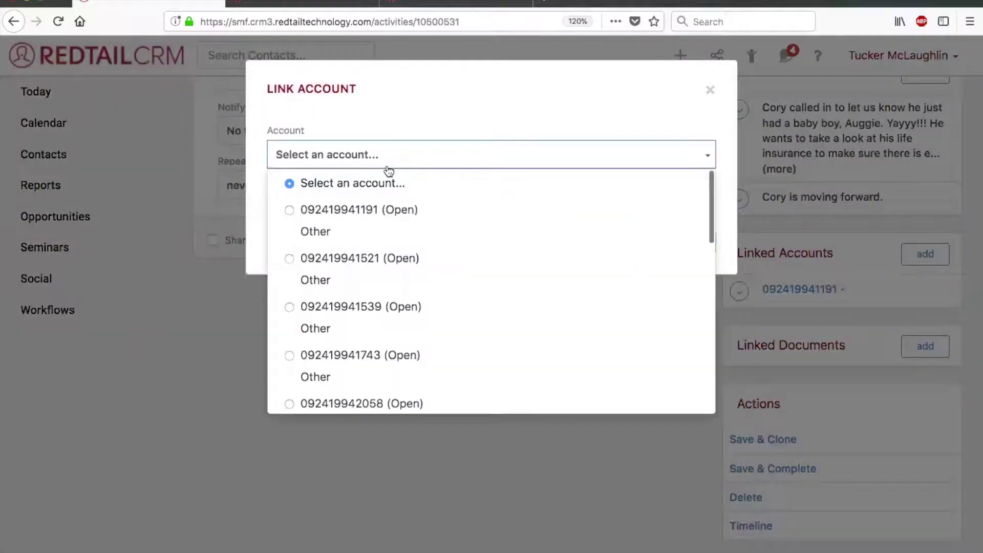
left_click(348, 313)
left_click(665, 246)
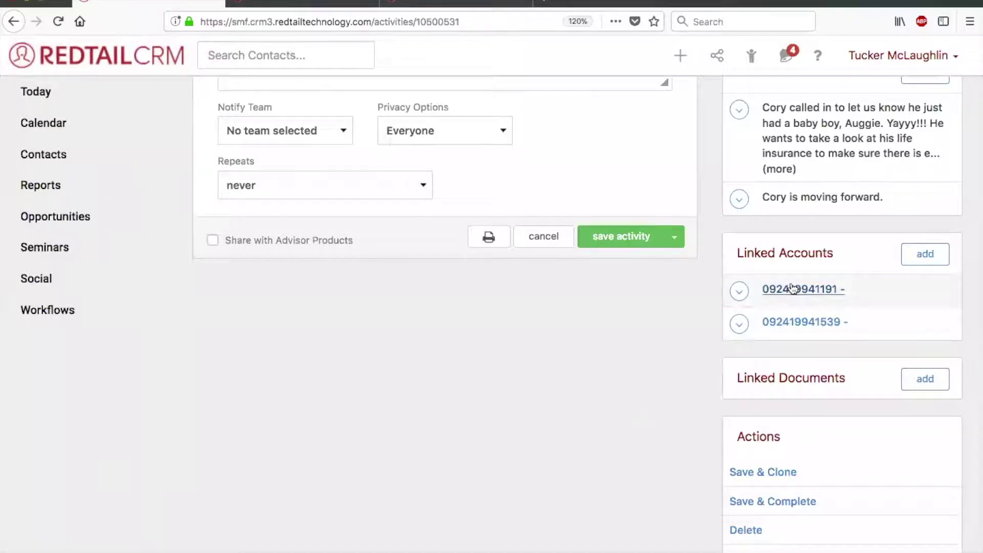
scroll(793, 289, "up", 5)
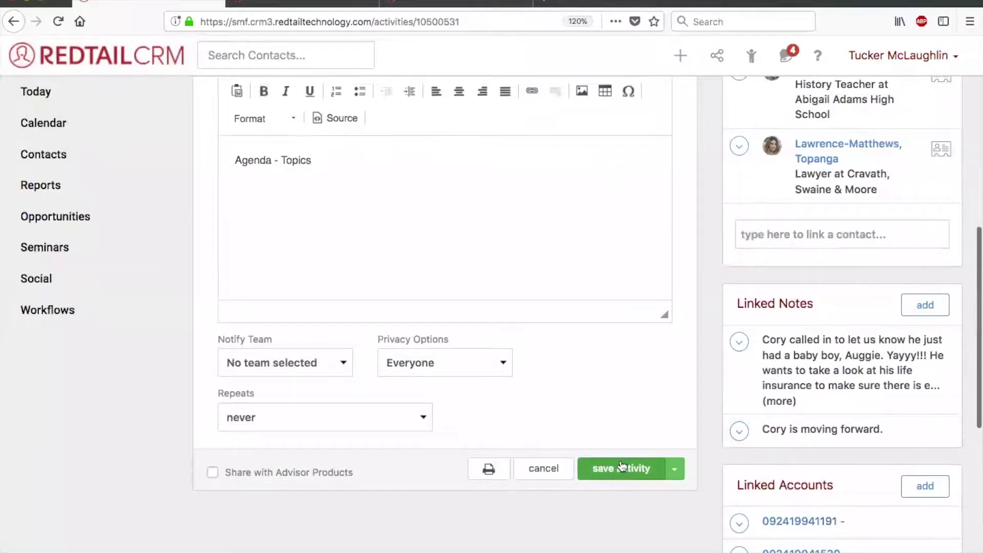
scroll(669, 350, "down", 5)
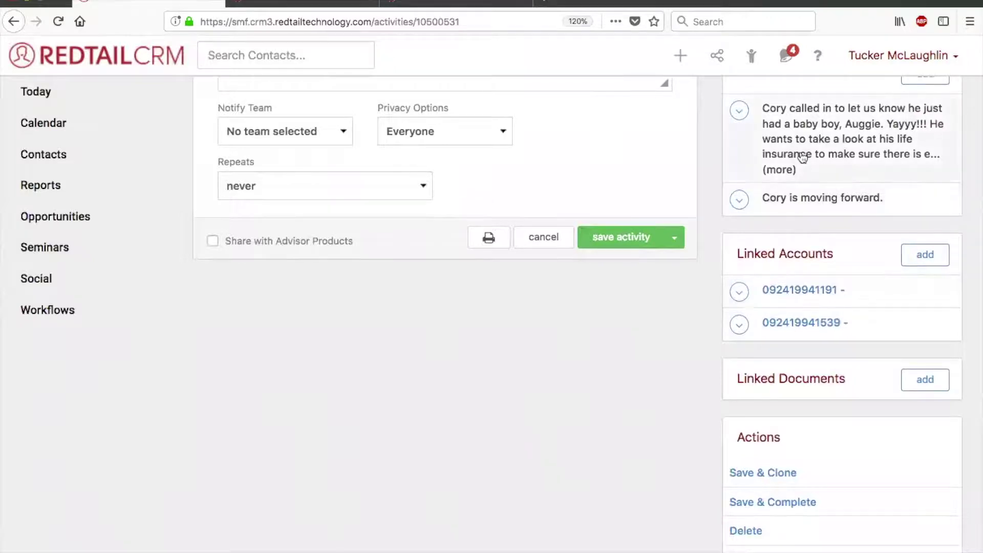
Step: View the document upload window for the activity's linked documents and close it without adding files
scroll(669, 373, "down", 3)
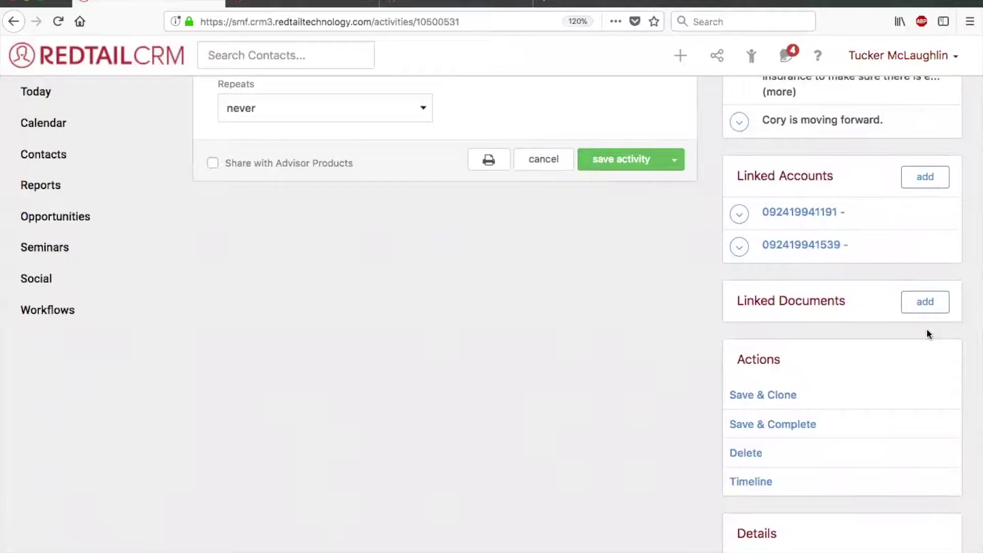
left_click(941, 306)
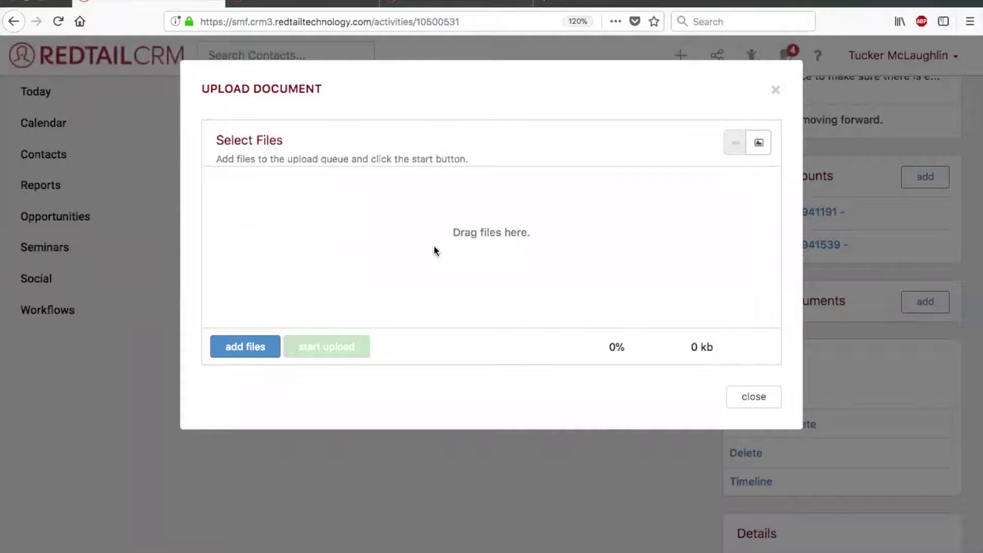
left_click(775, 90)
Step: Save the activity and reopen the May 10 Life Insurance Planning Meeting from the contact's past due and next 30 days list
scroll(629, 356, "down", 2)
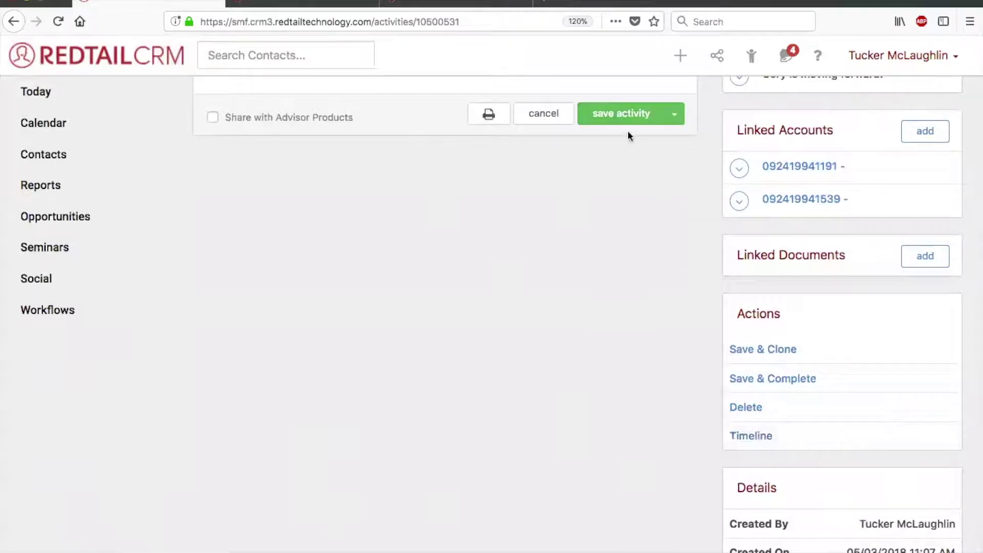
left_click(621, 112)
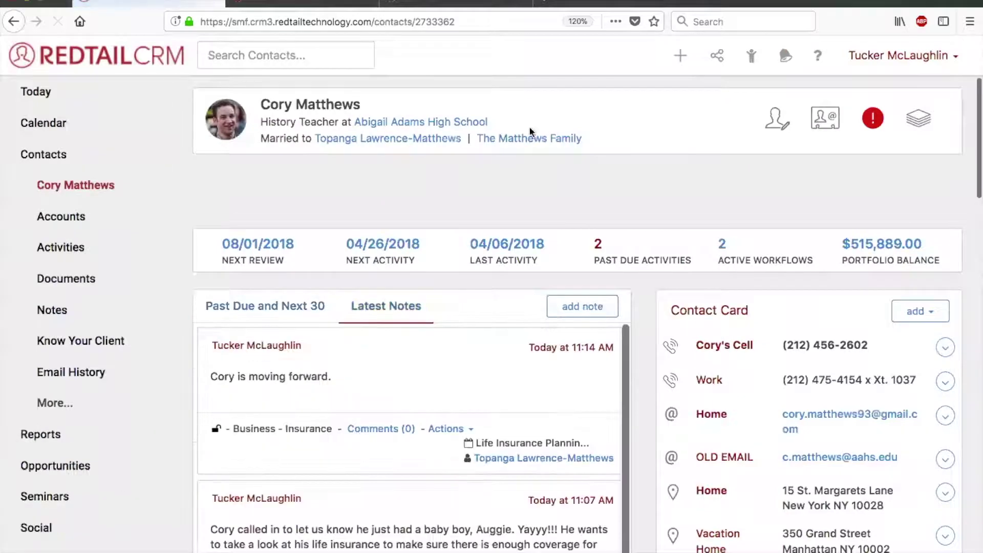
left_click(279, 305)
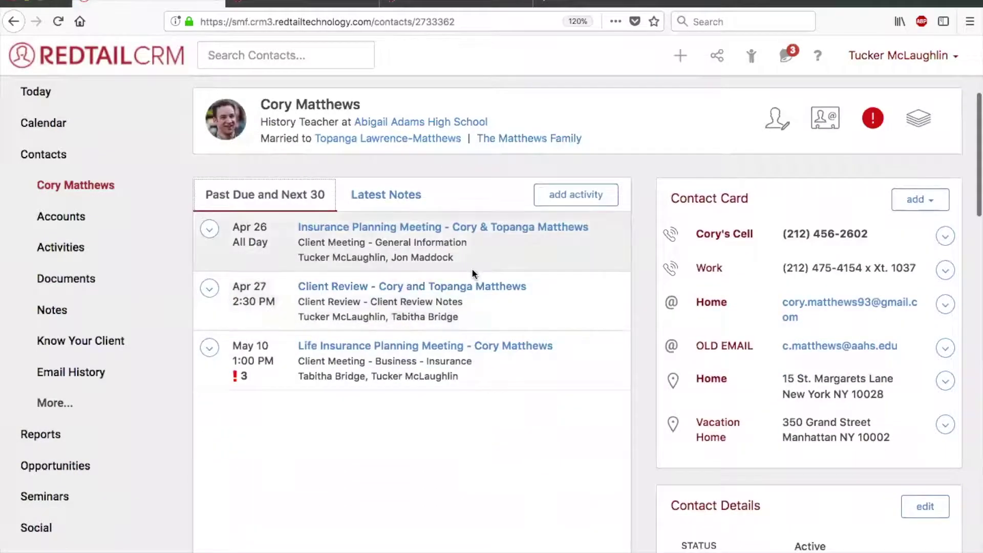
left_click(436, 348)
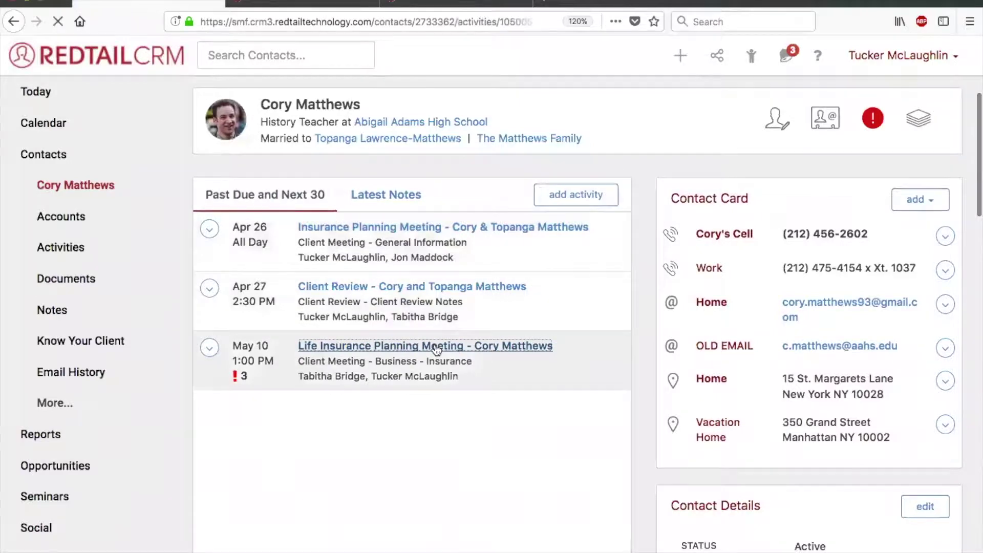
Step: View the timeline of changes made to the meeting activity and close it
scroll(694, 359, "down", 15)
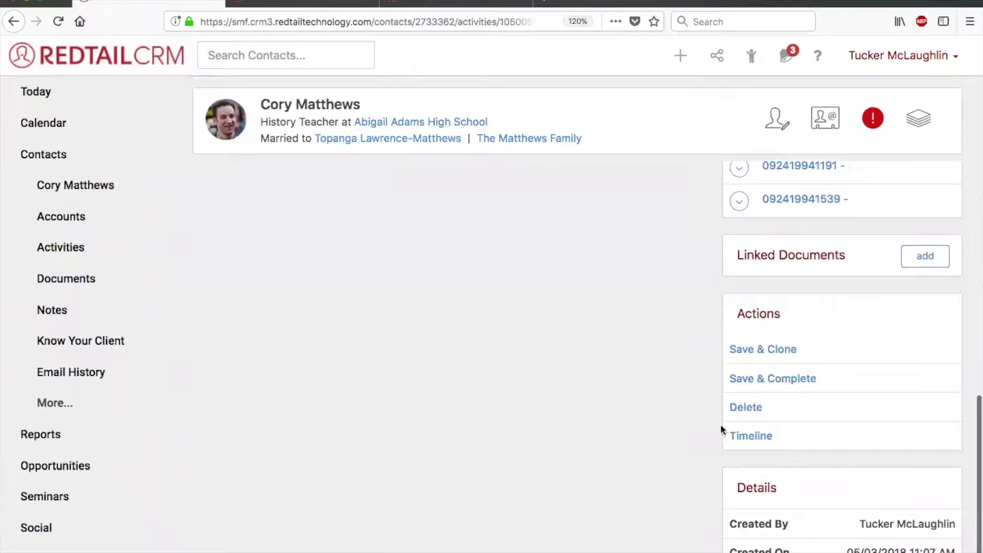
left_click(740, 435)
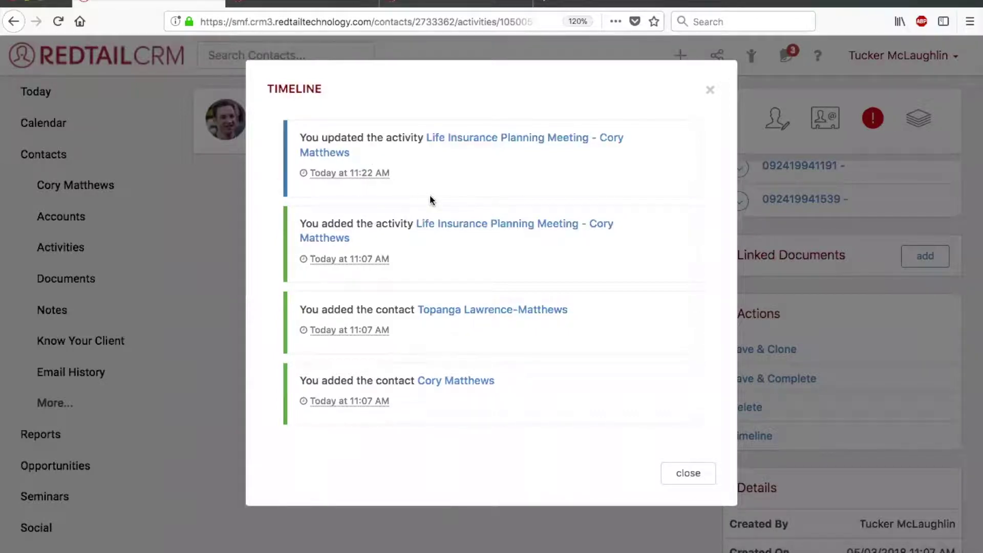
left_click(702, 471)
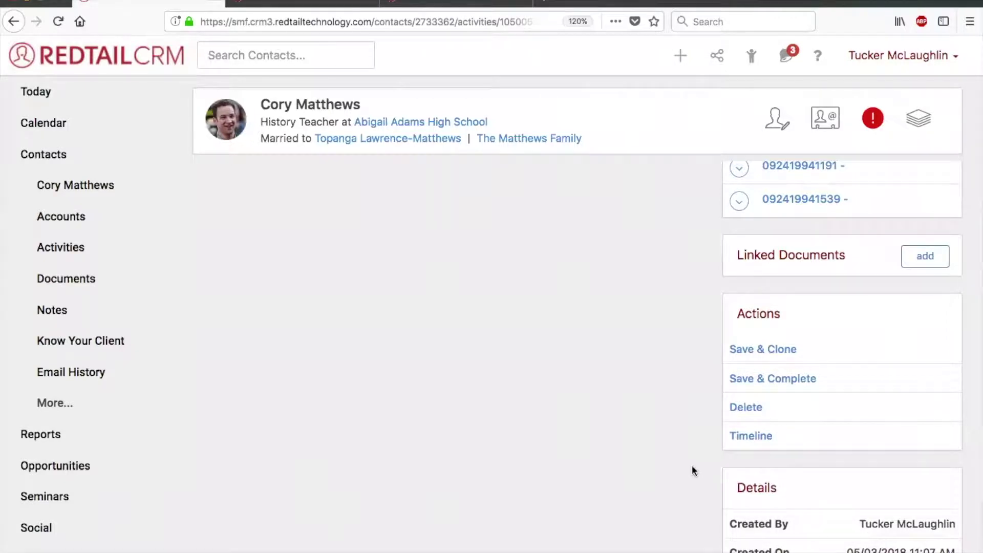
Step: Review the saved meeting's details, attendees, agenda description, linked contacts, notes, accounts and available actions
scroll(692, 470, "up", 3)
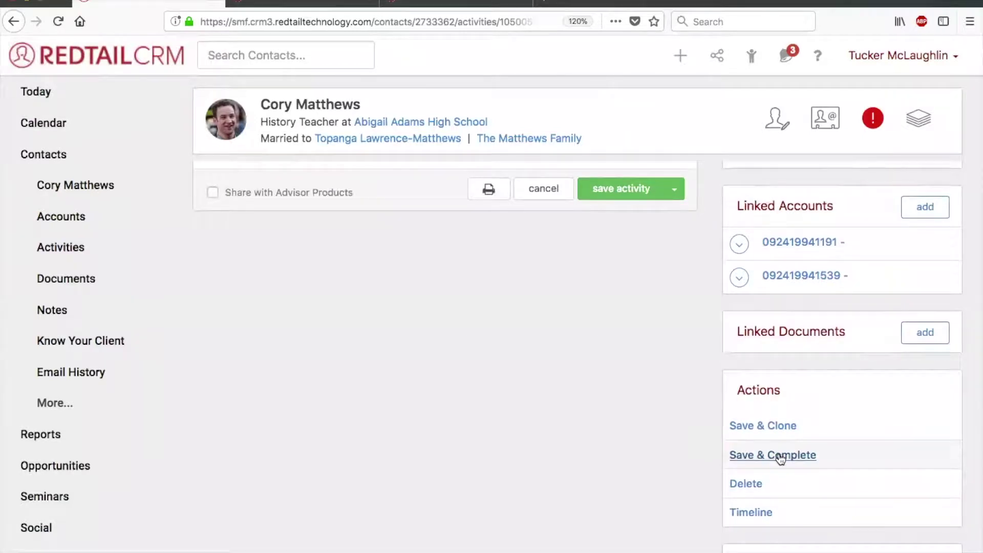
left_click(780, 457)
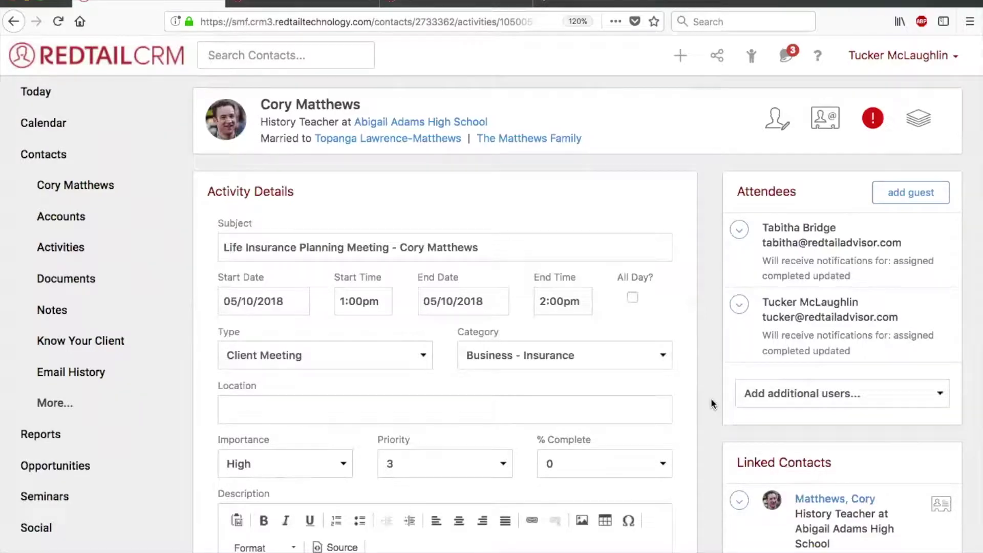
scroll(711, 397, "down", 5)
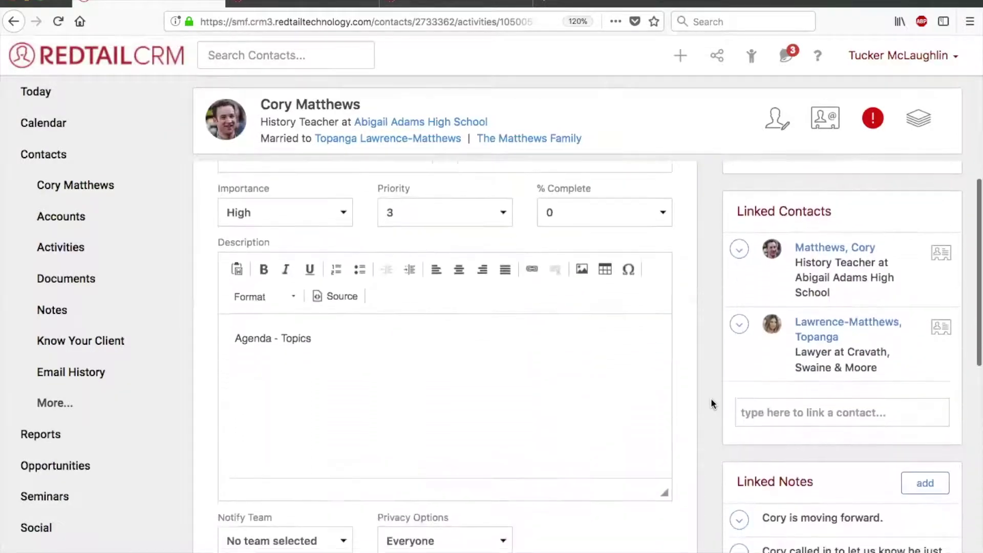
scroll(710, 398, "down", 4)
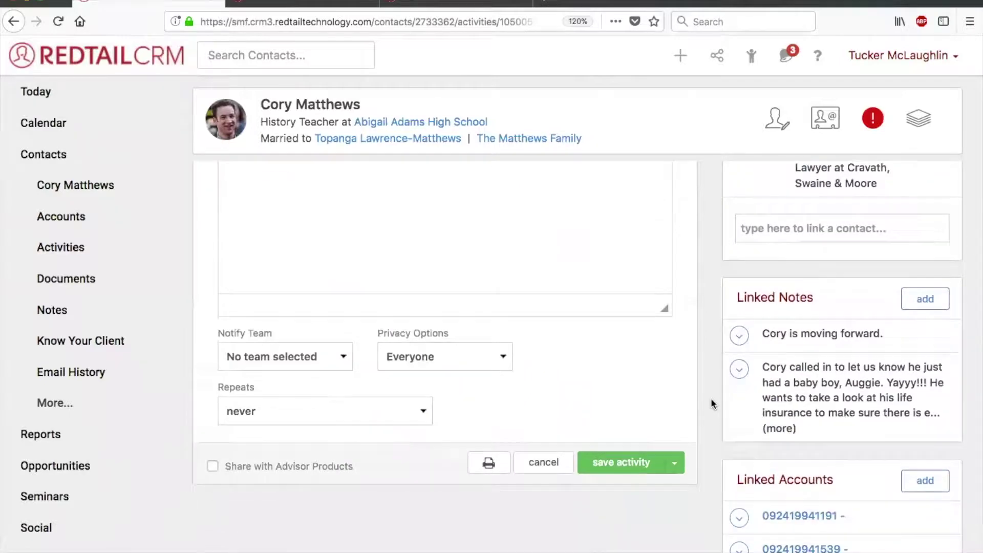
scroll(711, 398, "down", 3)
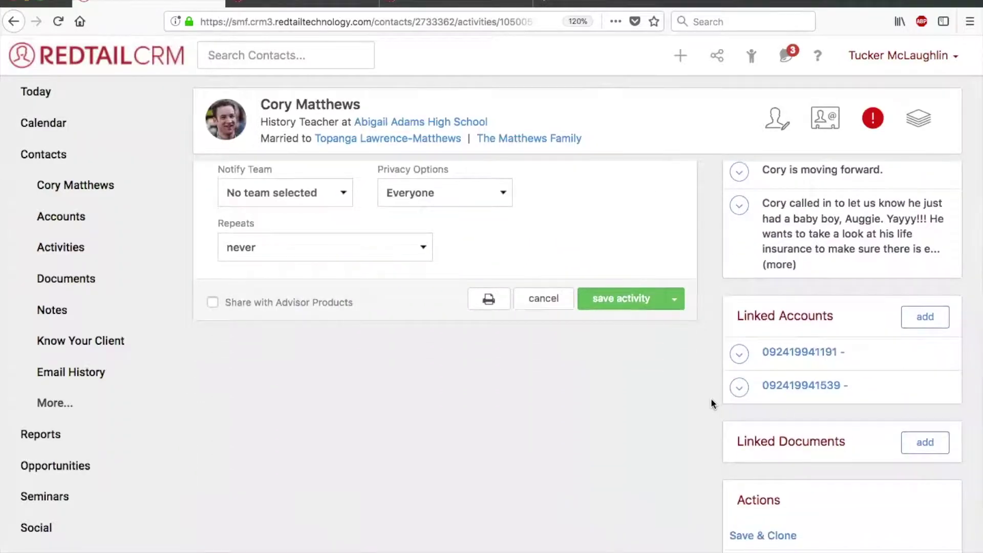
scroll(711, 400, "down", 1)
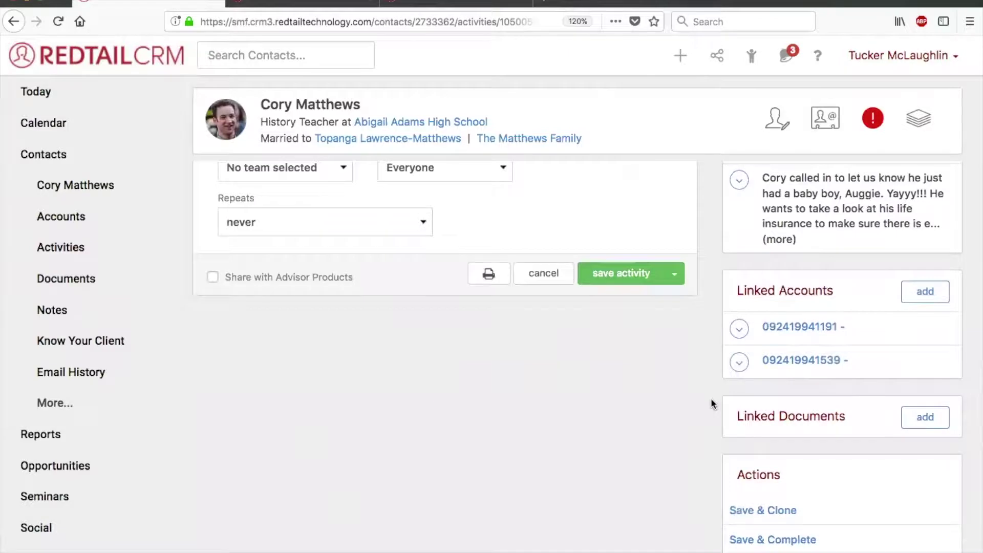
scroll(711, 399, "down", 1)
scroll(711, 399, "up", 6)
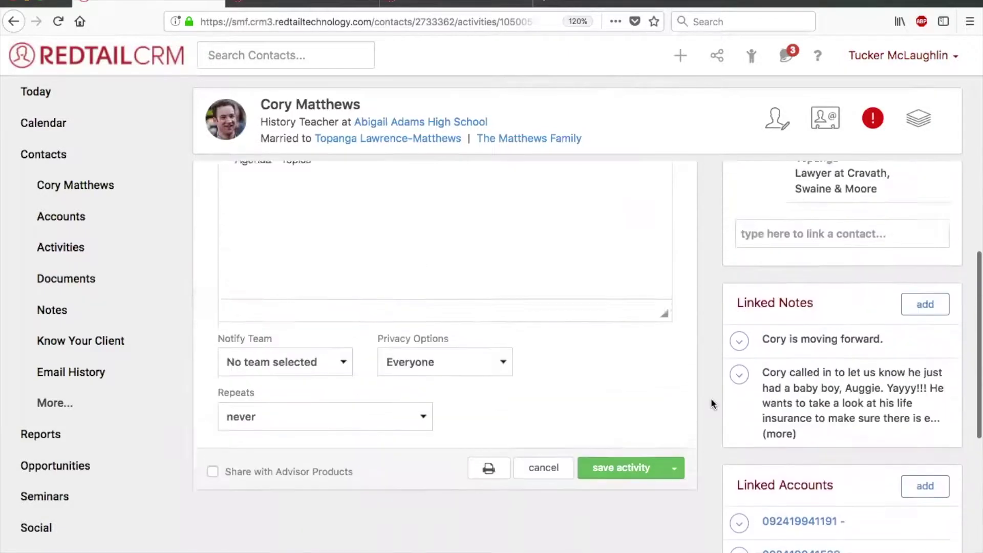
scroll(710, 398, "up", 7)
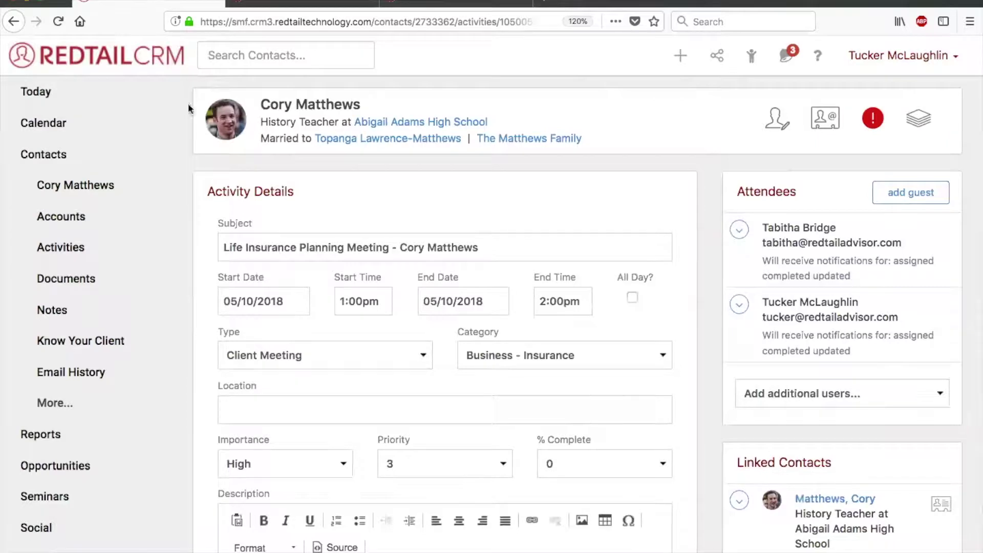
Step: Show the calendar week of May 6 – 12, 2018 and preview the 1:00 – 2:00 Life Insurance Planning Meeting on Thursday 5/10
left_click(69, 130)
mouse_move(478, 281)
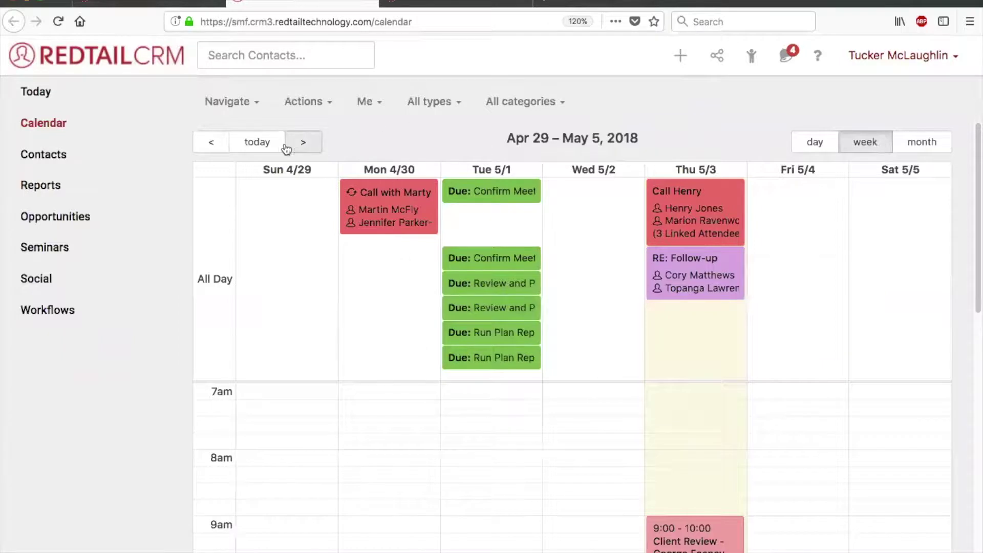
left_click(308, 144)
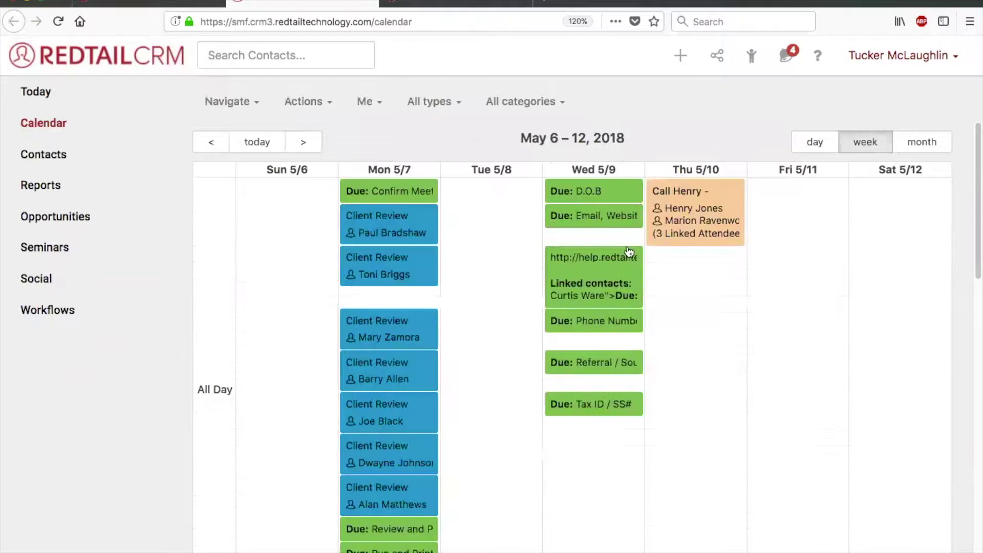
scroll(628, 245, "down", 6)
scroll(628, 245, "up", 5)
scroll(628, 250, "up", 2)
scroll(628, 248, "down", 10)
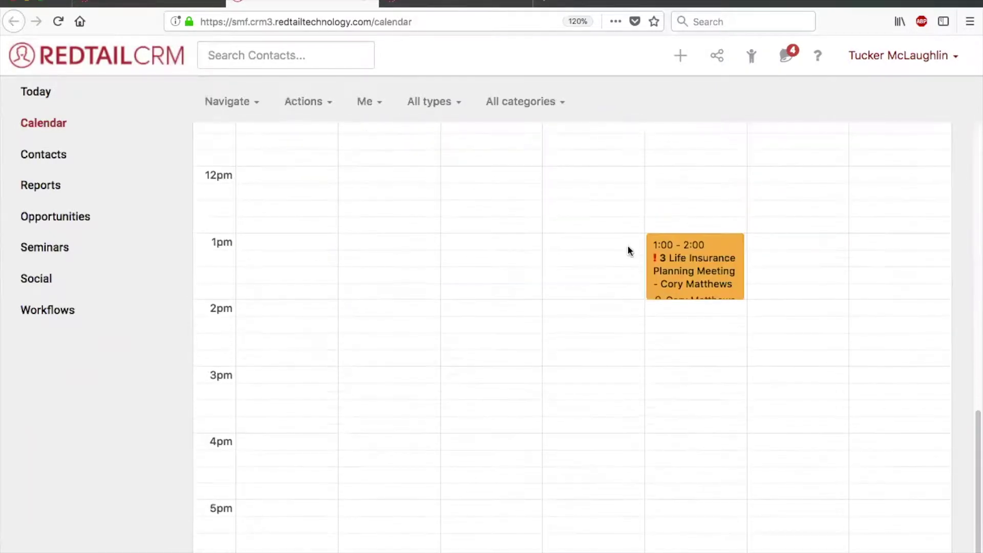
scroll(713, 249, "up", 2)
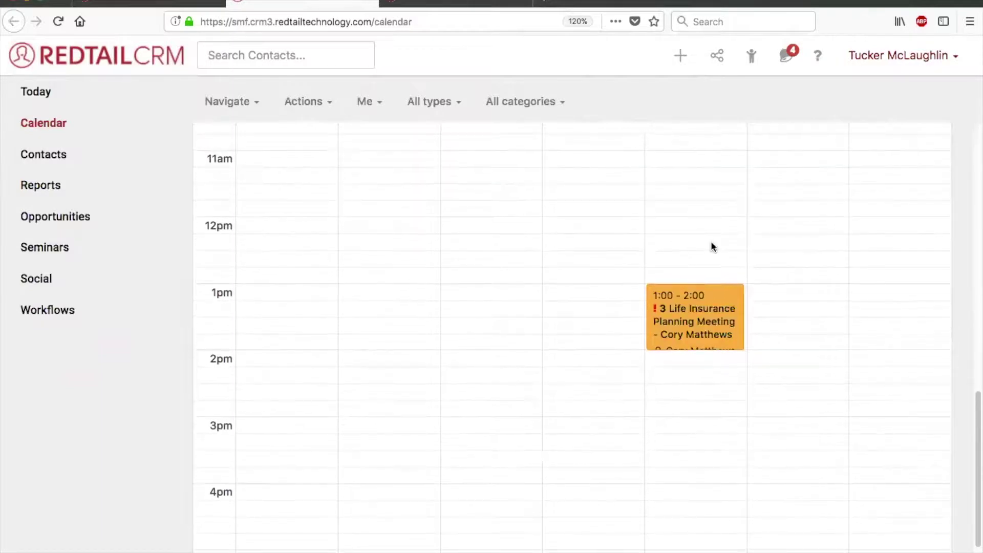
mouse_move(678, 321)
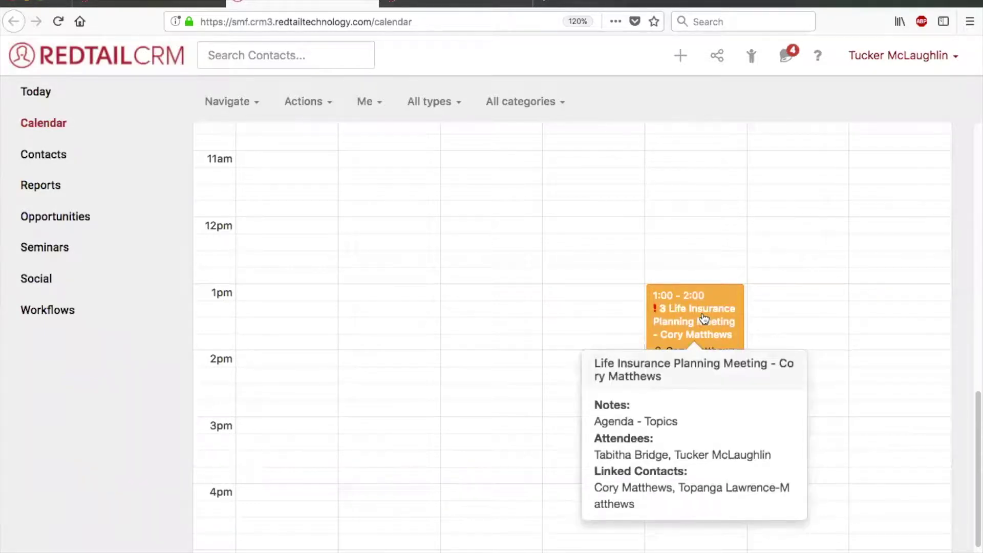
scroll(704, 318, "up", 10)
scroll(702, 318, "down", 8)
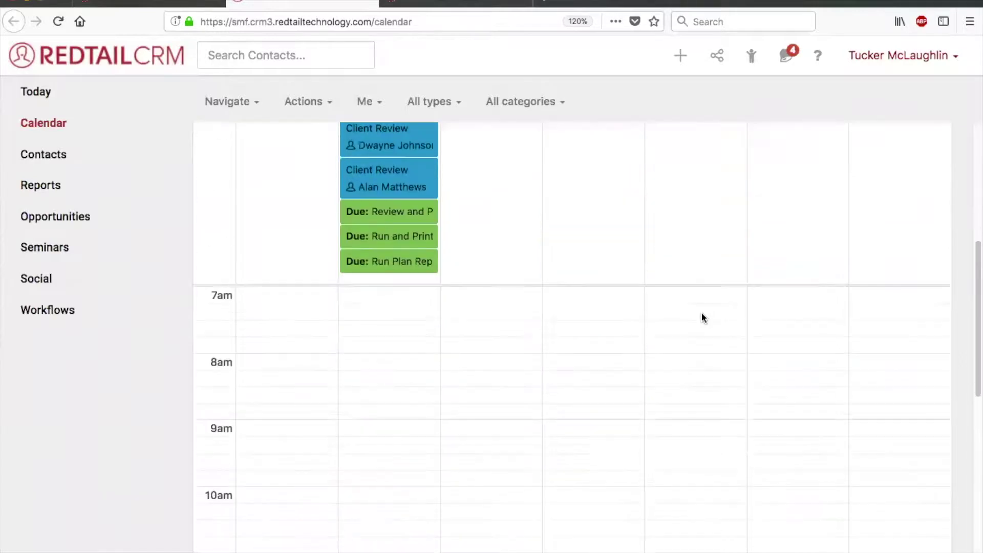
scroll(702, 316, "down", 1)
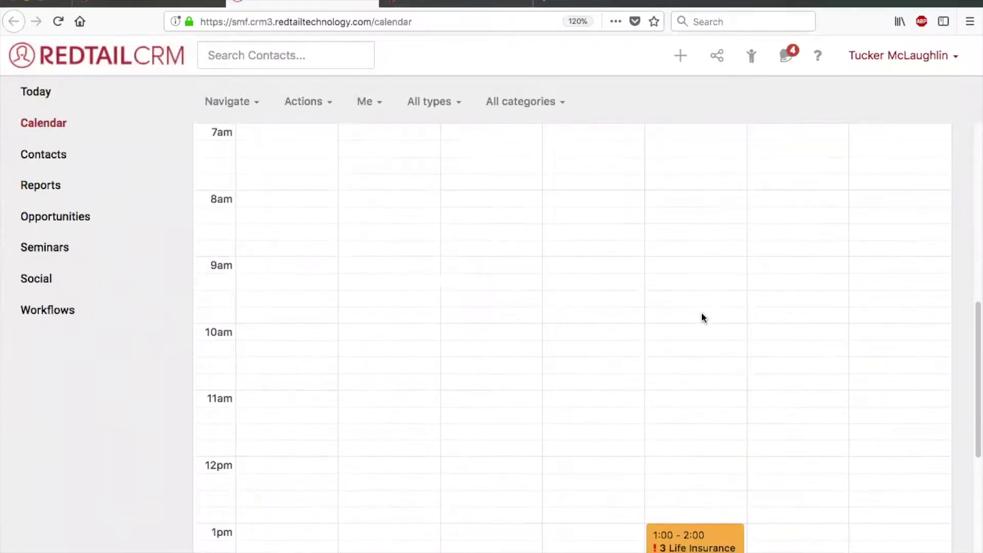
left_click(681, 335)
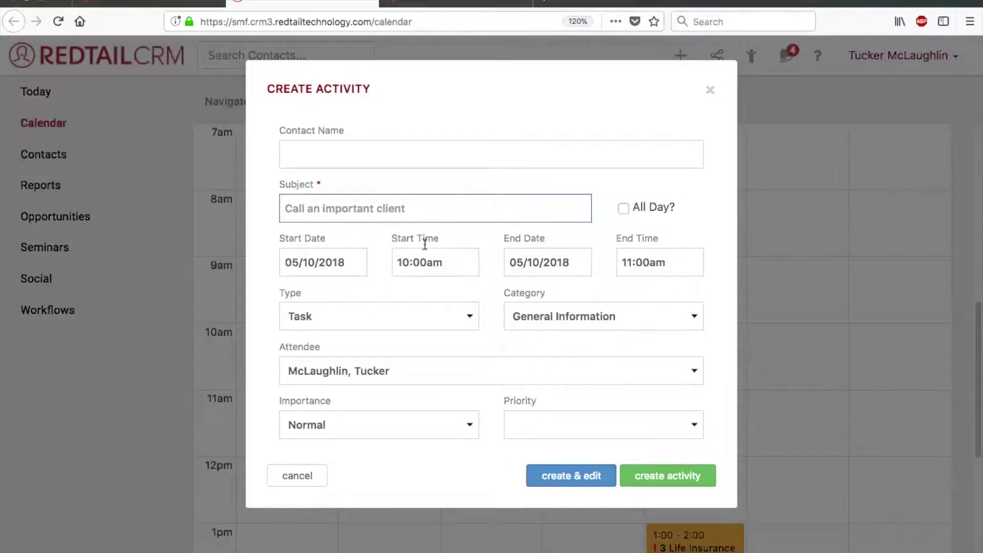
left_click(358, 155)
type("Cory")
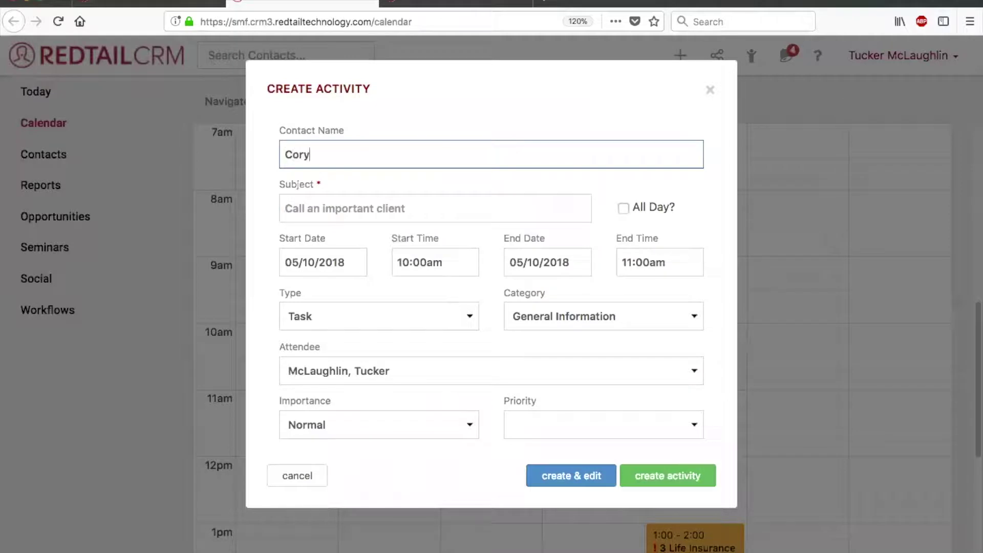
left_click(388, 213)
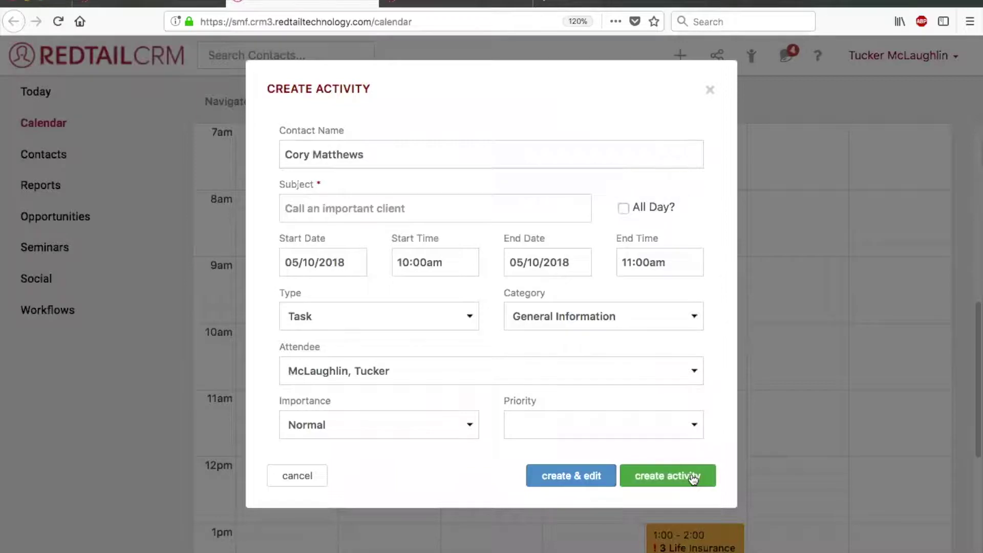
left_click(306, 477)
Step: Look through the calendar's date navigator up to its 2010-2019 year overview and return the calendar to today's week
scroll(597, 395, "up", 10)
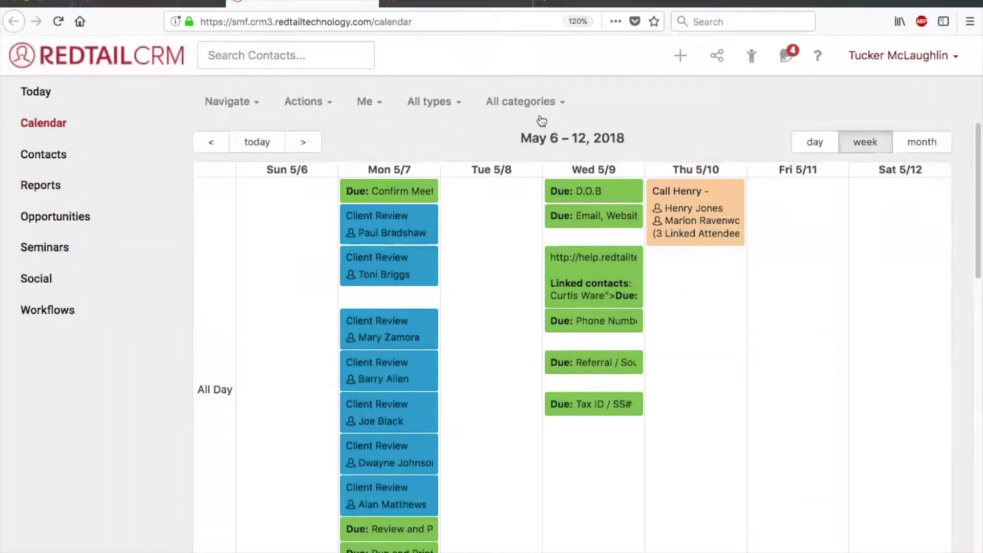
left_click(240, 106)
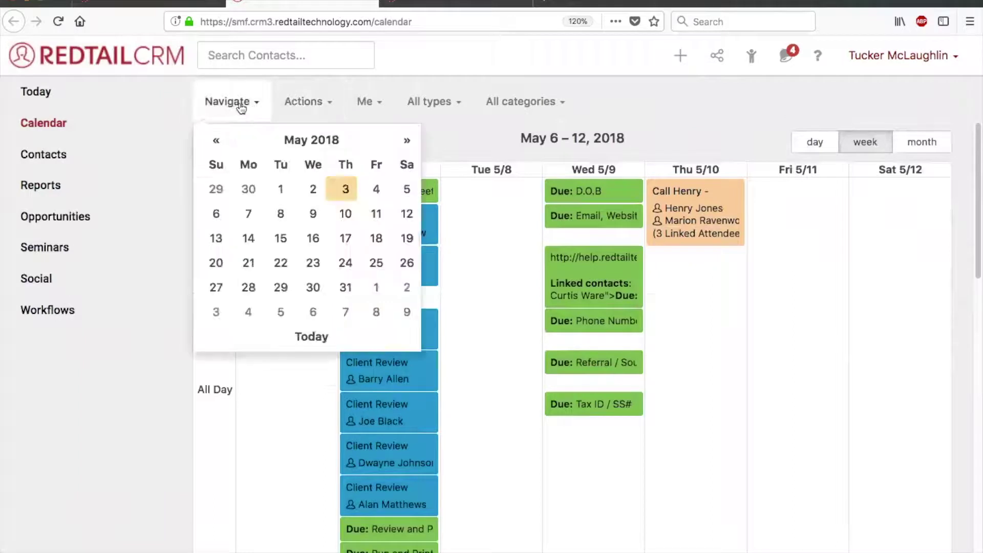
left_click(335, 148)
left_click(304, 147)
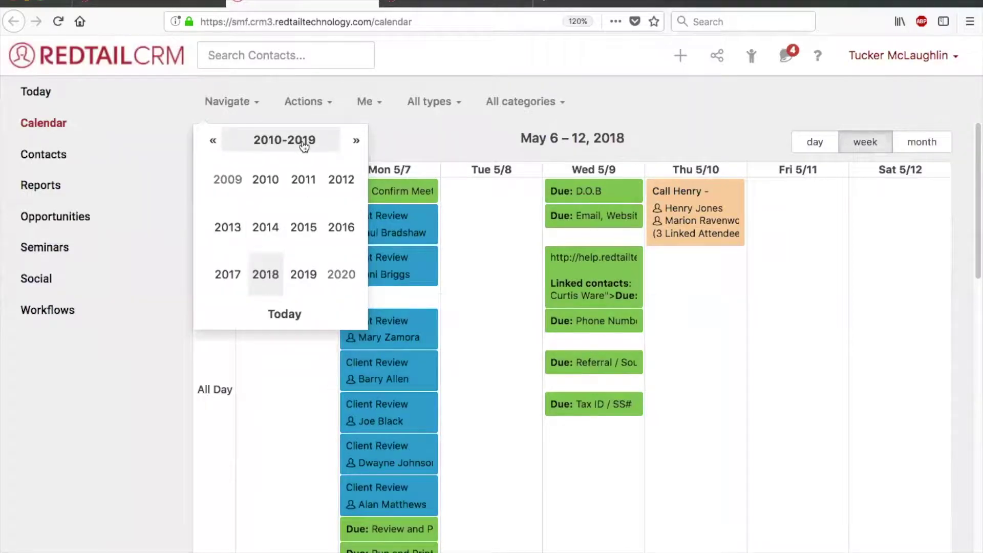
left_click(274, 322)
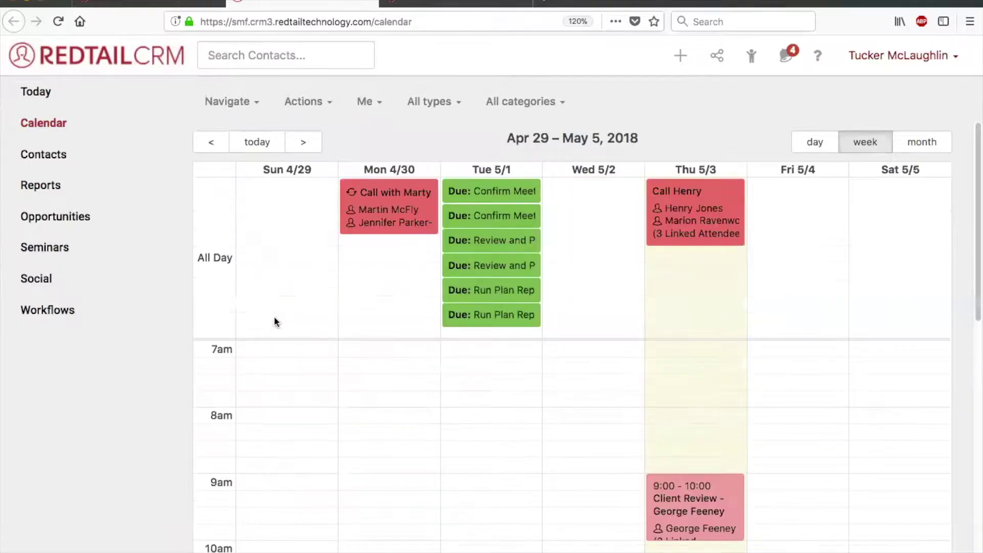
Step: Examine the current week's activities, previewing a contact linked to Thursday 5/3's all-day call and looking over that day's timed appointments
mouse_move(512, 314)
mouse_move(681, 221)
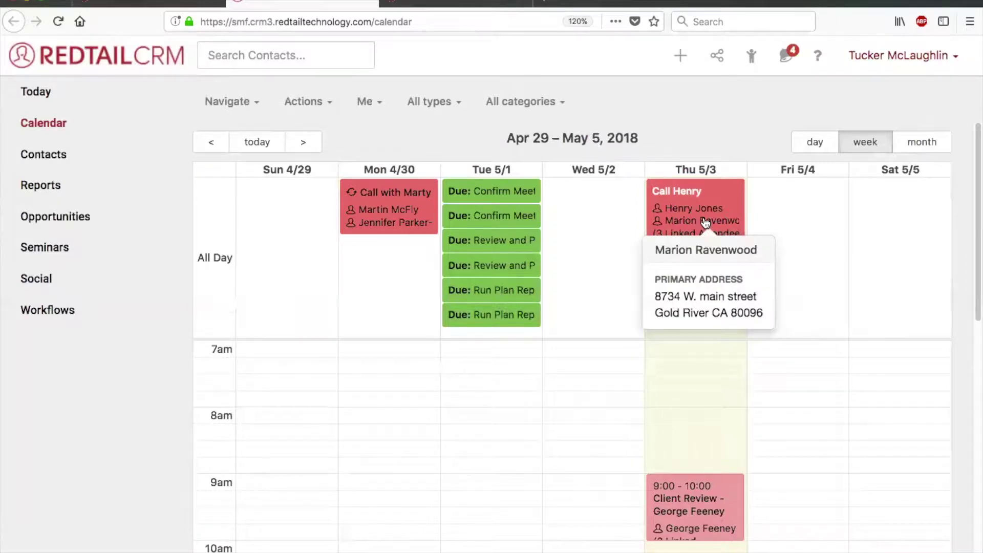
scroll(677, 421, "down", 4)
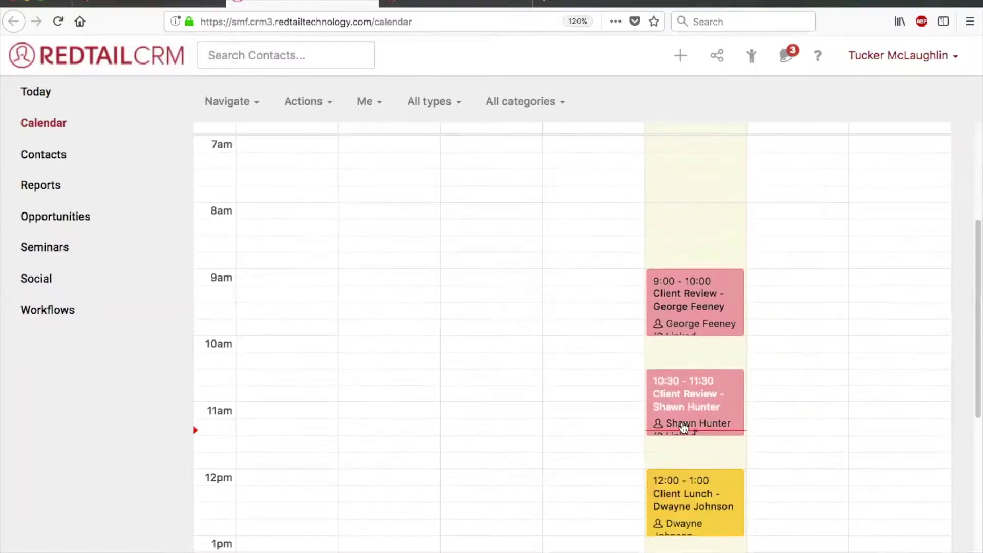
scroll(688, 406, "down", 2)
scroll(684, 359, "up", 6)
mouse_move(675, 241)
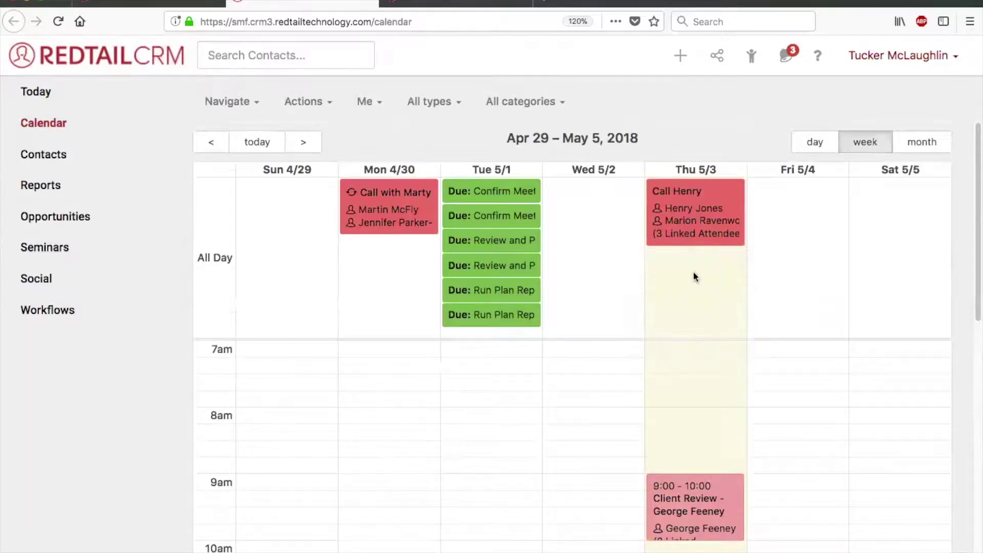
scroll(694, 273, "down", 9)
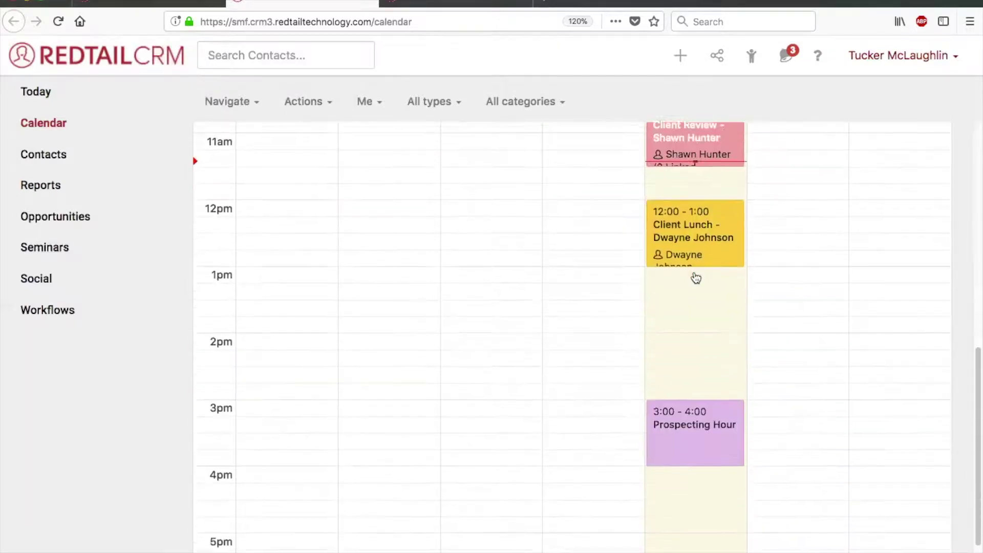
Step: Compare the calendar's day, week and month layouts, finishing with the month of May 2018
scroll(695, 277, "up", 3)
scroll(694, 277, "up", 5)
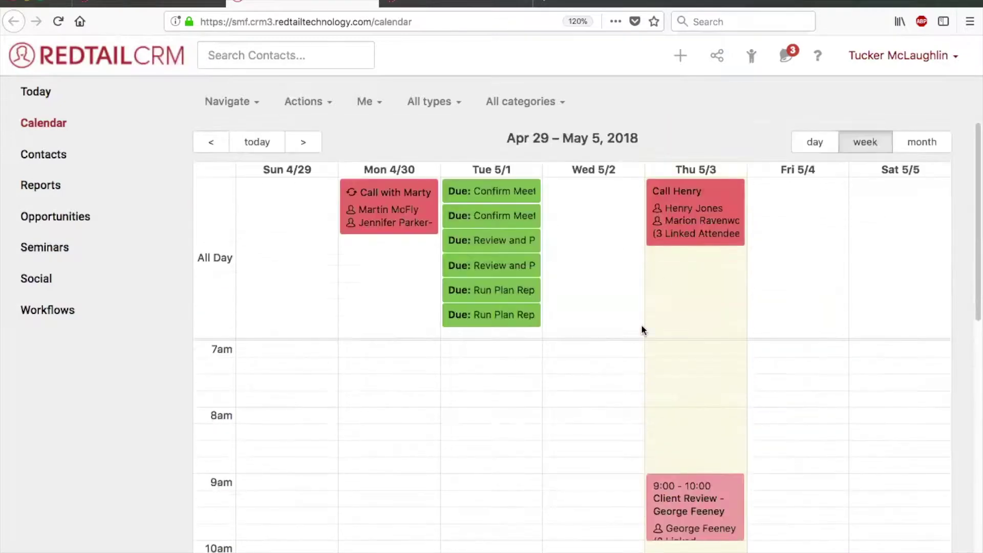
left_click(814, 143)
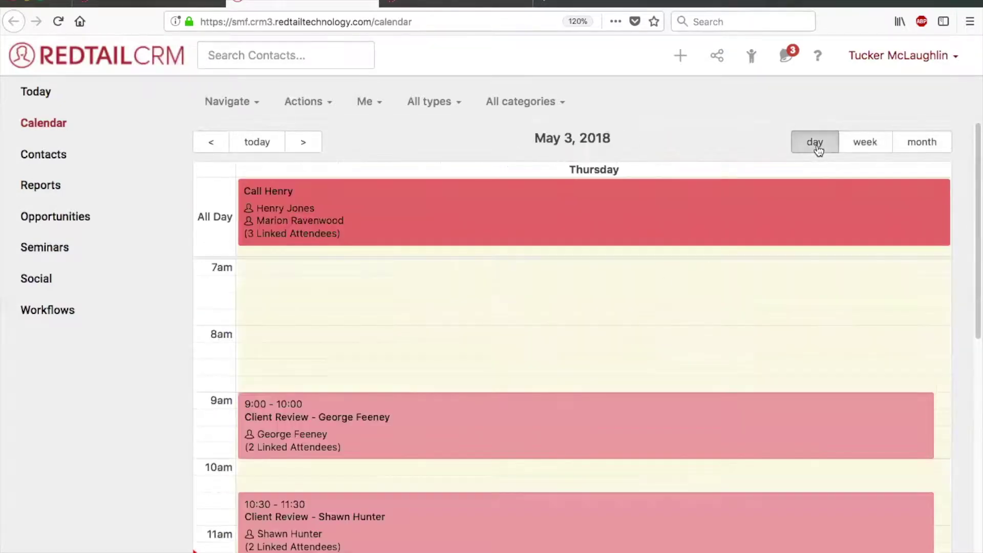
left_click(860, 147)
left_click(892, 147)
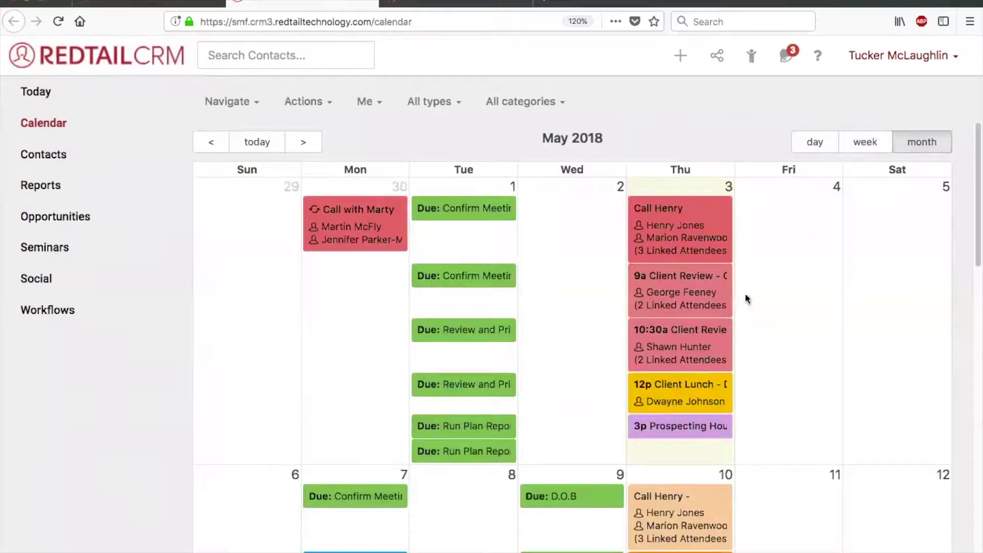
Step: Add three colleagues to the calendar's user filter and look over their combined activities for the week of Apr 29 – May 5, 2018
left_click(374, 103)
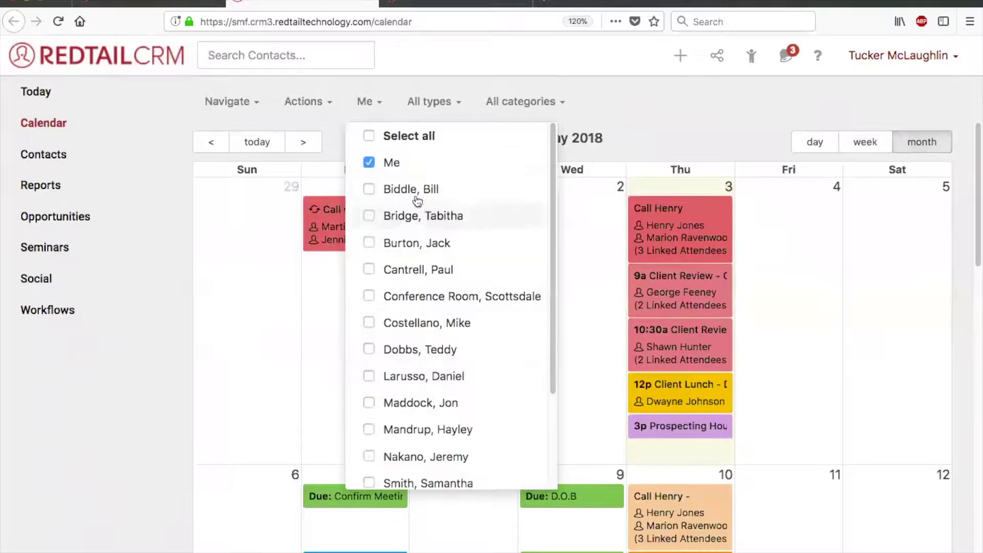
left_click(402, 220)
left_click(397, 247)
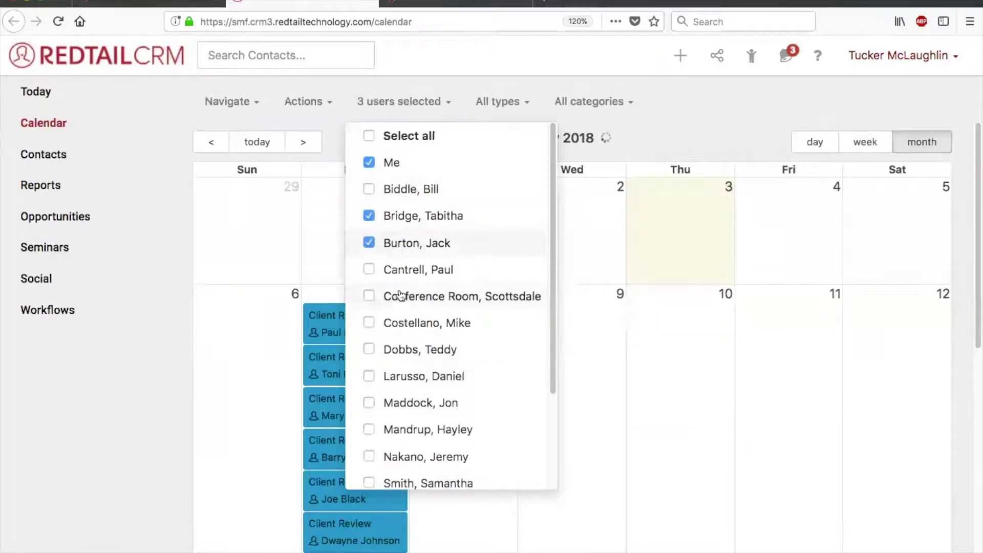
left_click(401, 328)
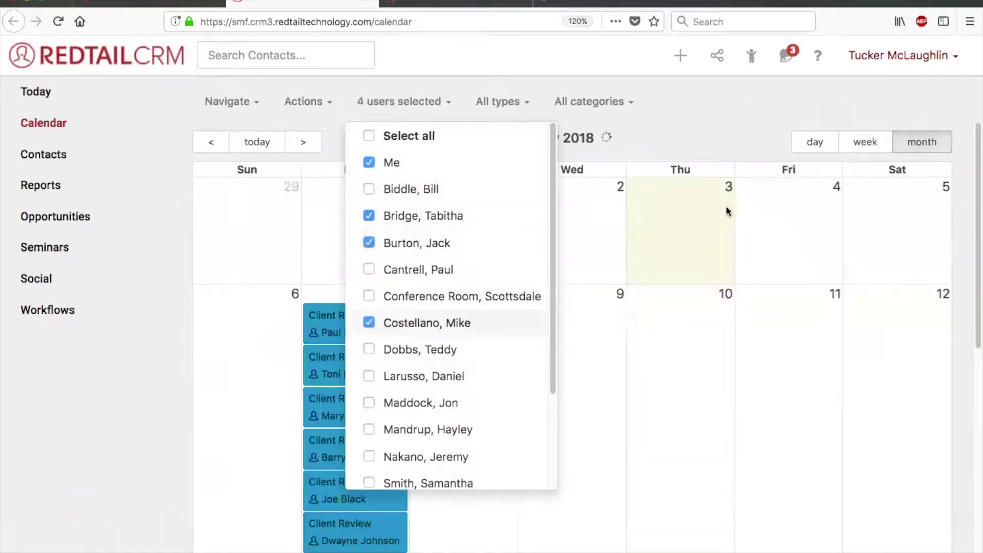
left_click(878, 149)
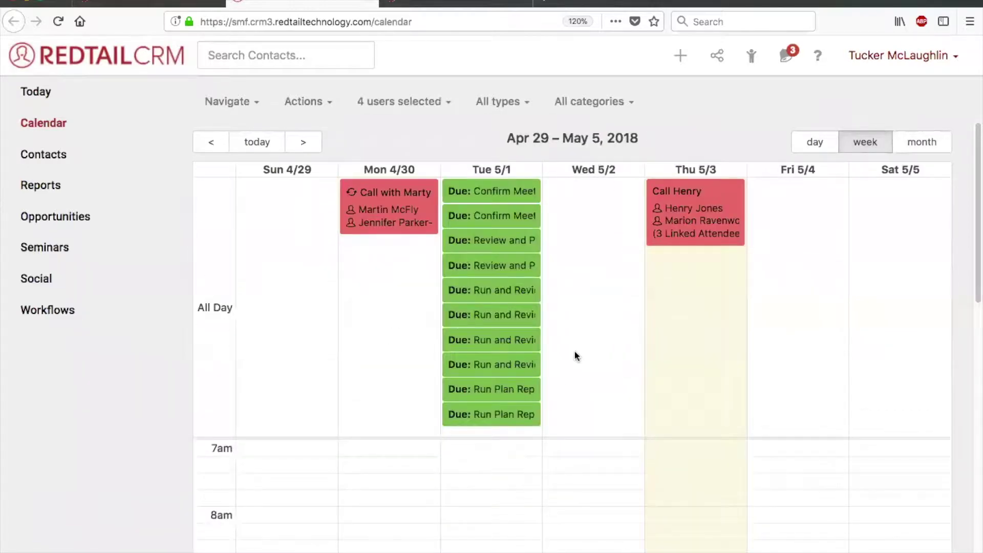
scroll(568, 369, "down", 2)
scroll(566, 383, "down", 8)
scroll(566, 383, "up", 10)
Step: Extend the calendar's user filter to all users, then restrict it to Me only
left_click(441, 104)
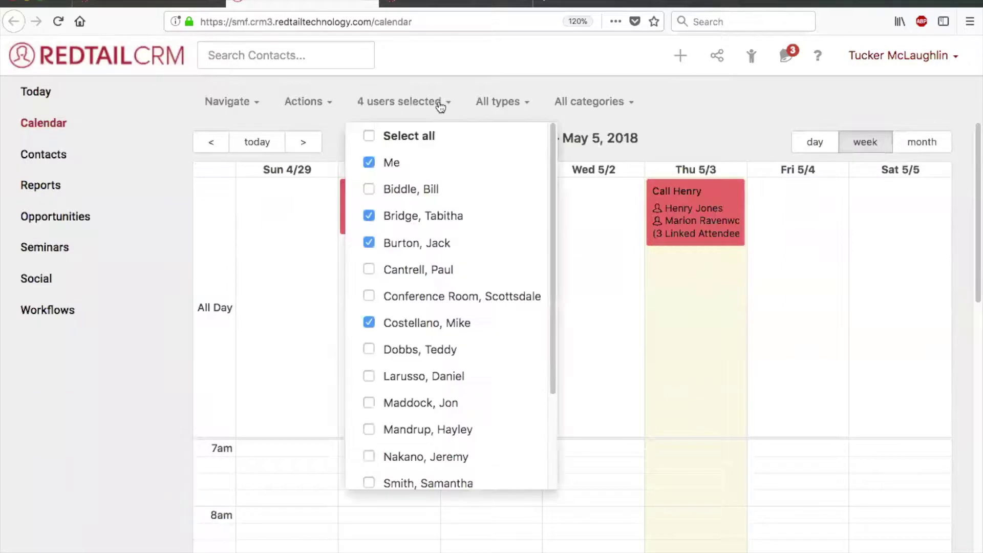
left_click(383, 140)
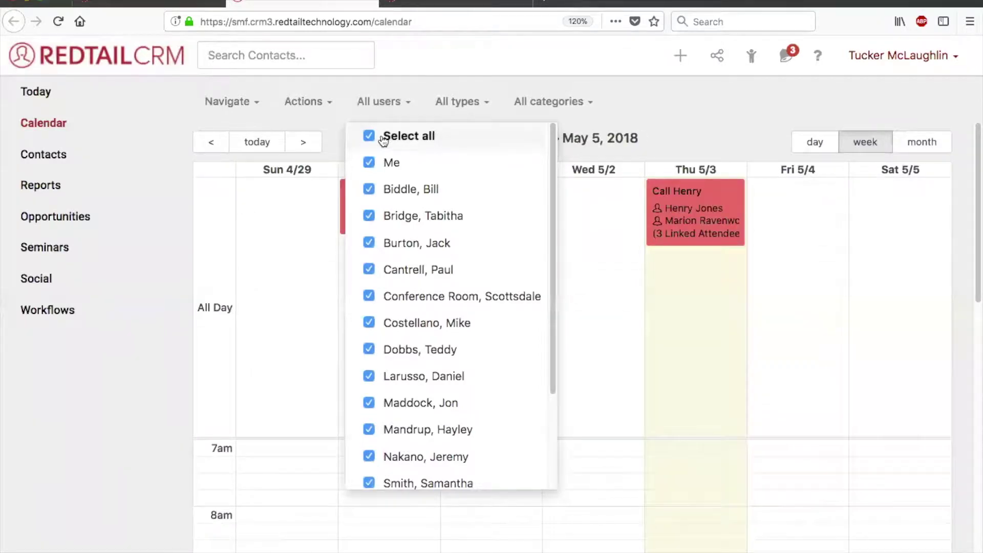
scroll(383, 140, "down", 3)
scroll(383, 140, "up", 3)
left_click(392, 140)
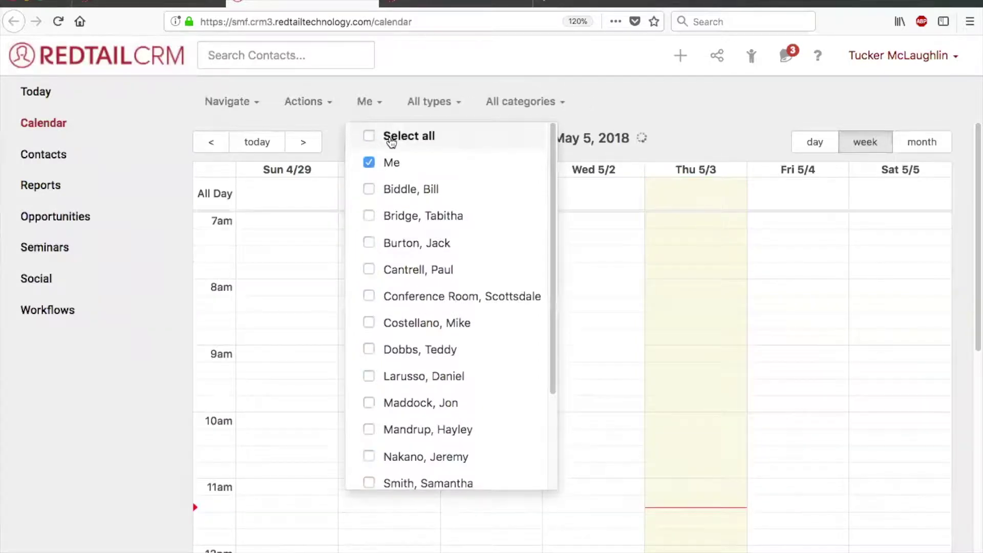
left_click(749, 145)
Step: Look through the activity types and categories available for filtering the calendar
left_click(449, 105)
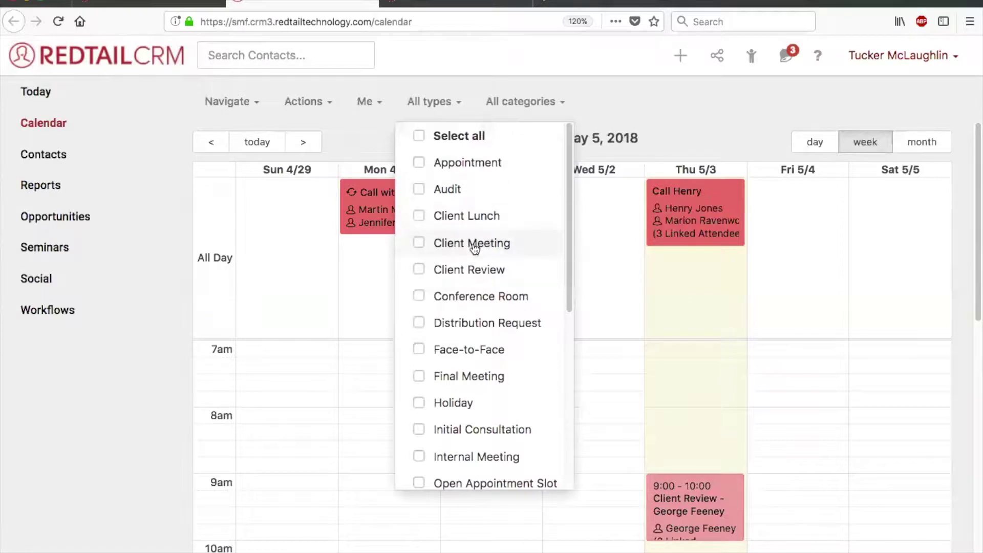
left_click(537, 101)
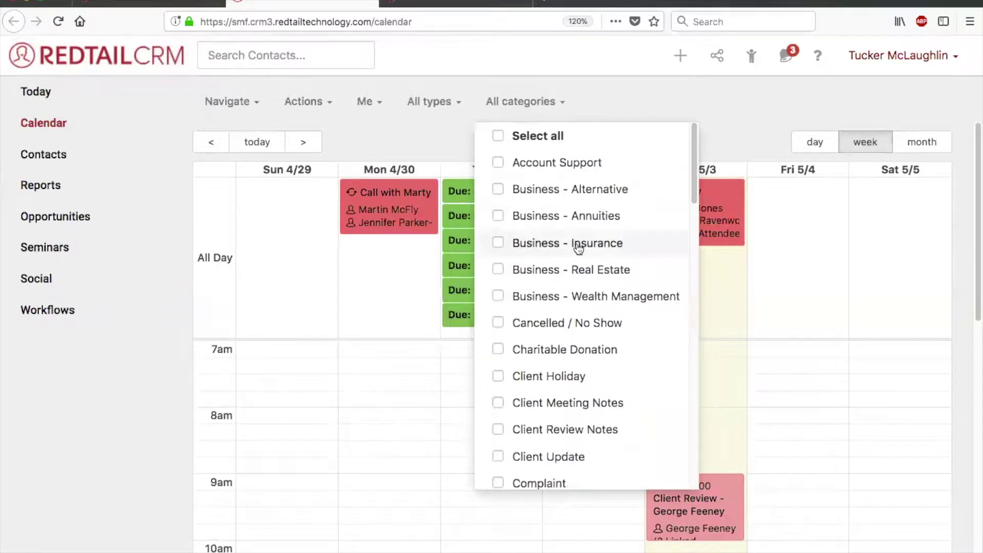
left_click(704, 98)
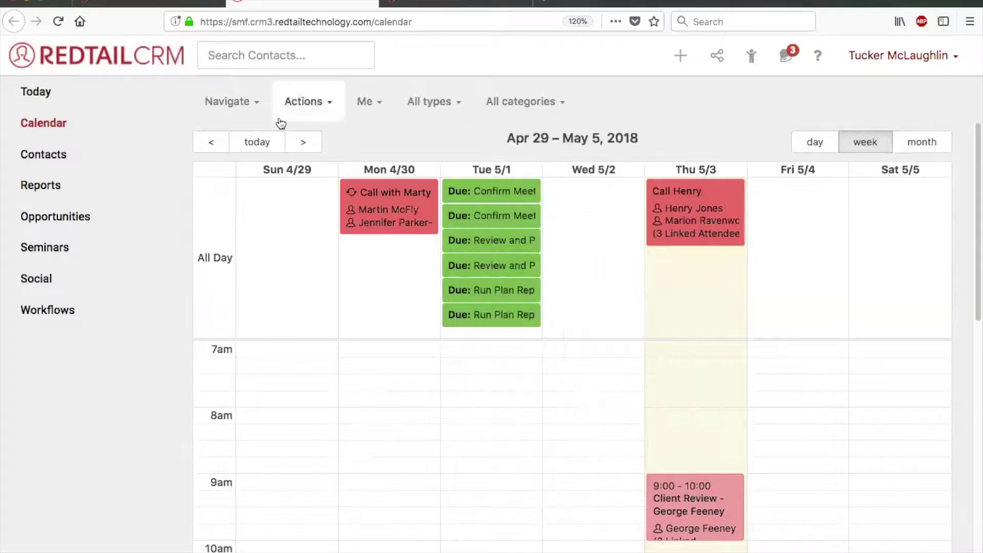
Step: Show seminars and hide client reviews on the calendar
left_click(310, 104)
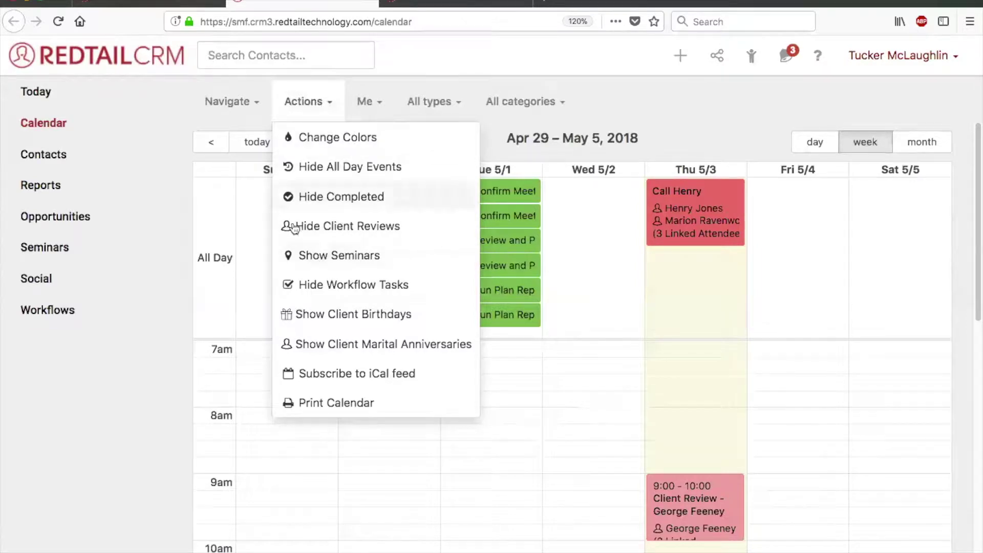
left_click(310, 256)
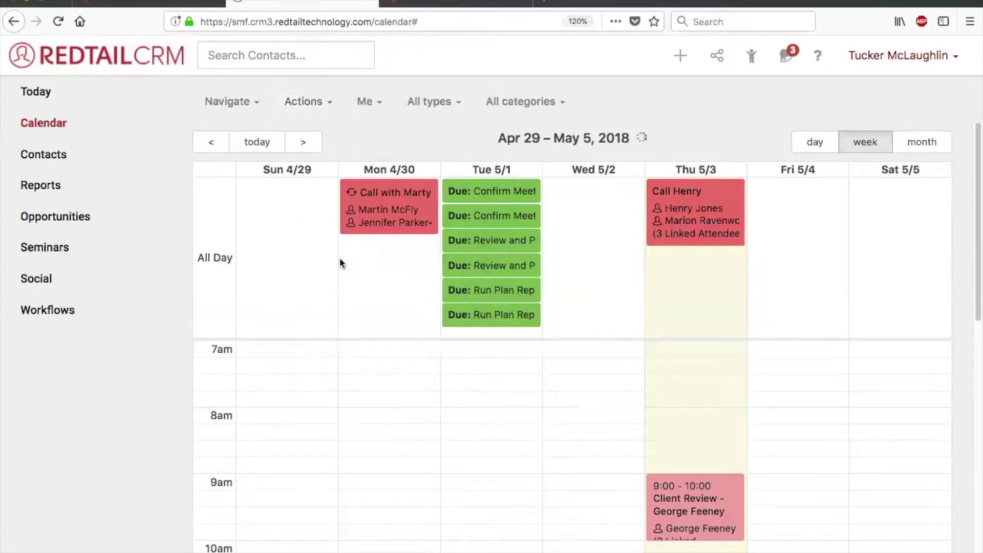
left_click(319, 103)
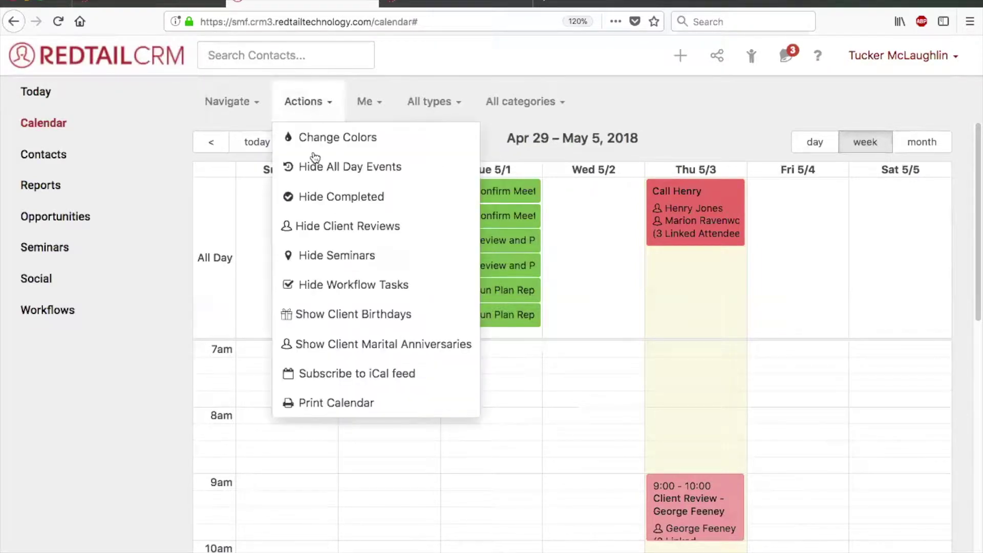
left_click(318, 231)
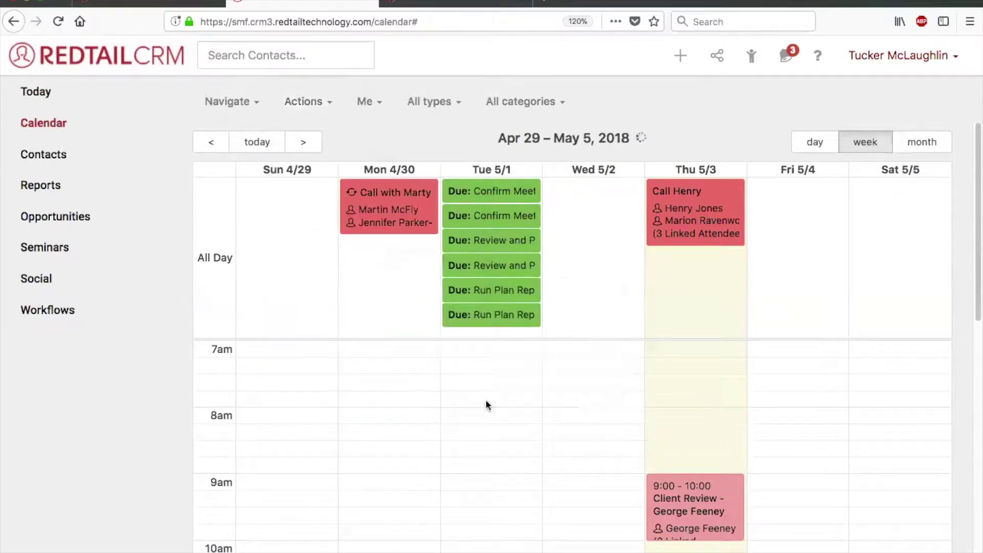
Step: Hide workflow tasks on the calendar
left_click(310, 106)
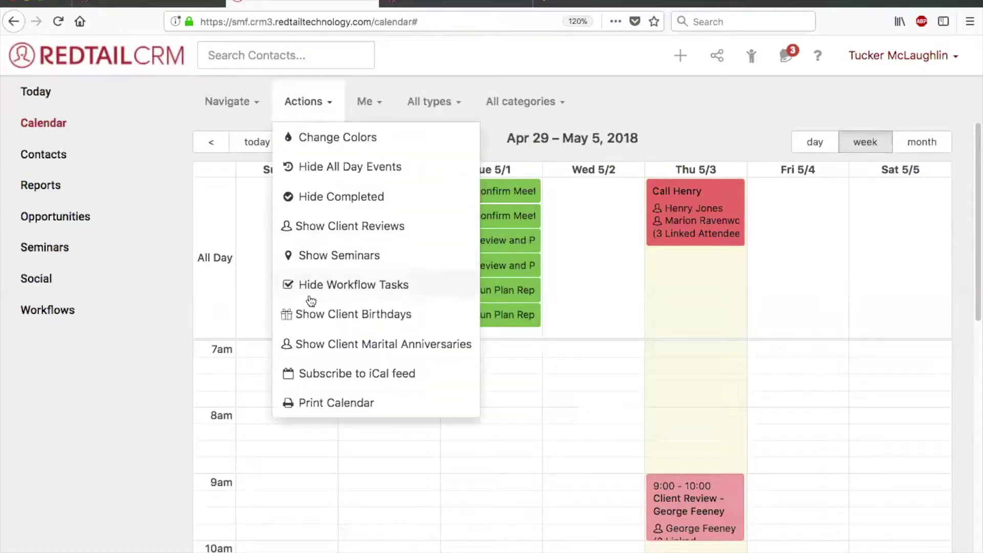
left_click(346, 284)
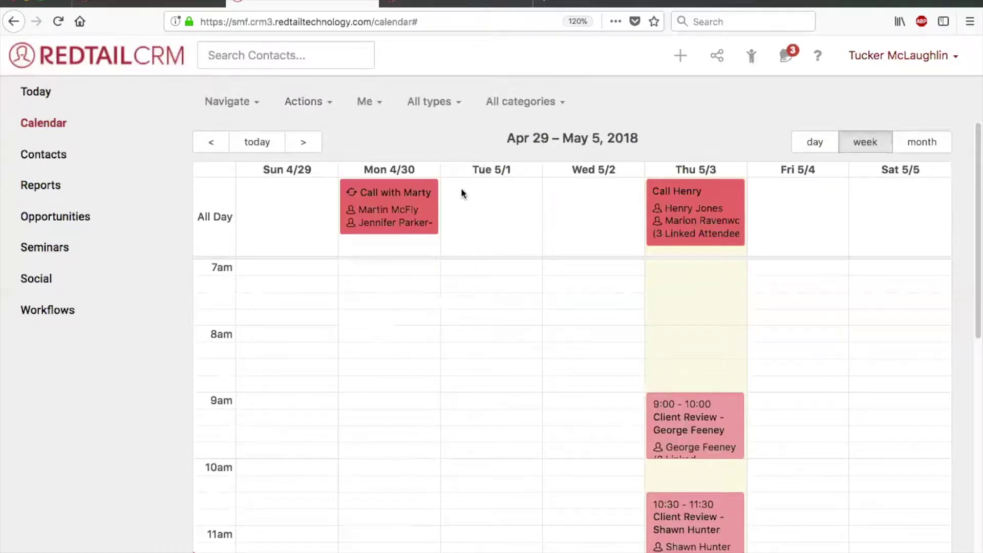
Step: Review the calendar color settings for activity types, including completed background colors, and leave them as they are
left_click(317, 109)
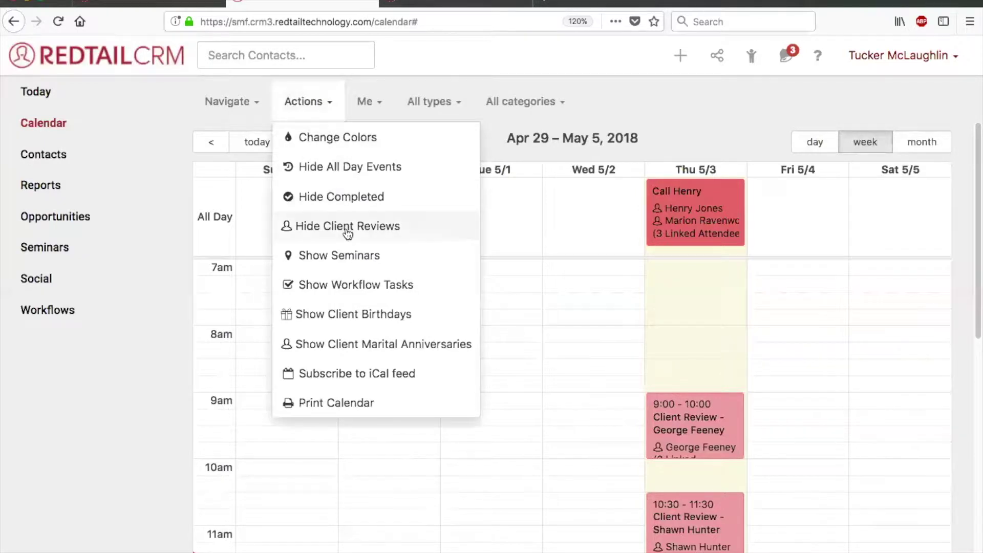
left_click(361, 139)
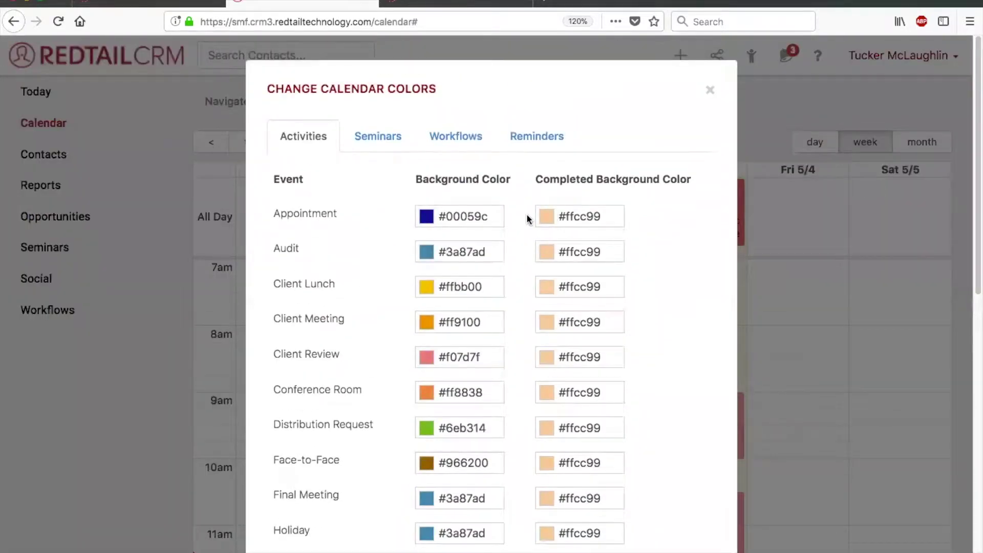
scroll(528, 219, "down", 10)
scroll(527, 220, "up", 10)
left_click(710, 91)
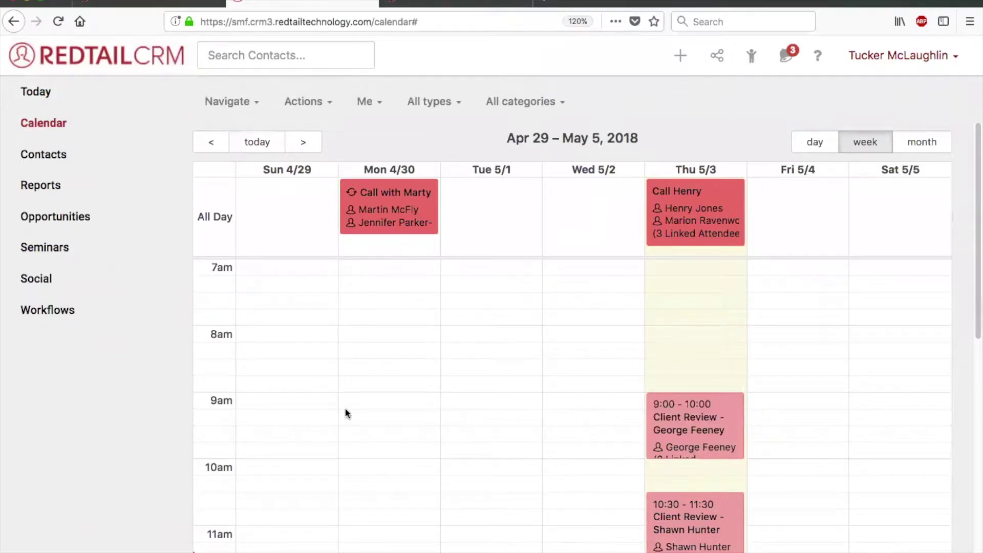
Step: Open the Today dashboard and examine today's to-do list and the actions available for the all-day phone call
left_click(50, 95)
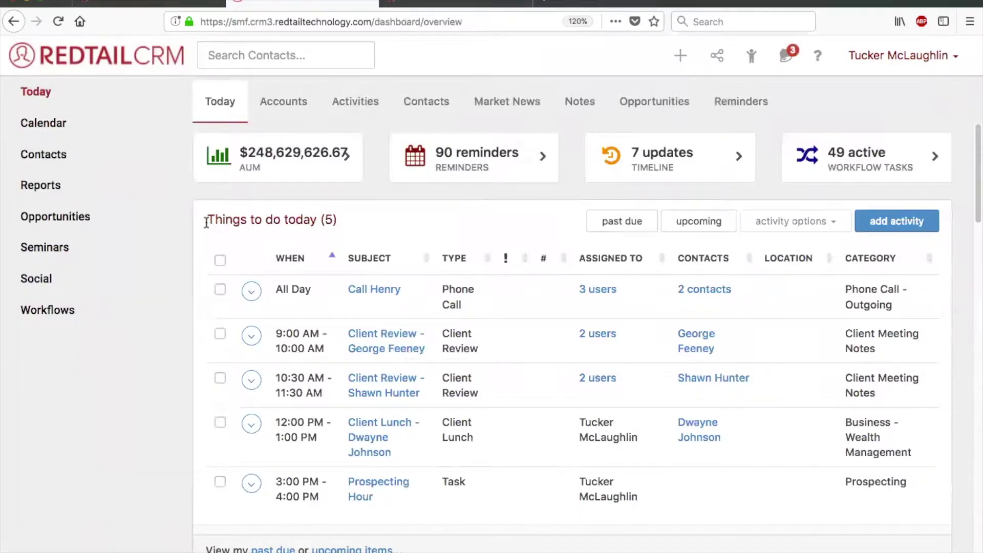
triple_click(325, 220)
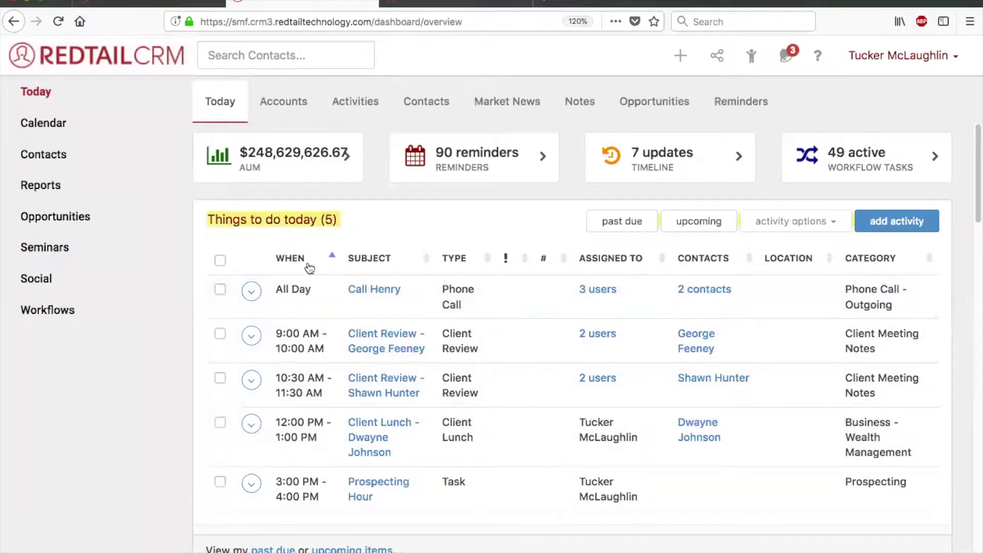
left_click(252, 292)
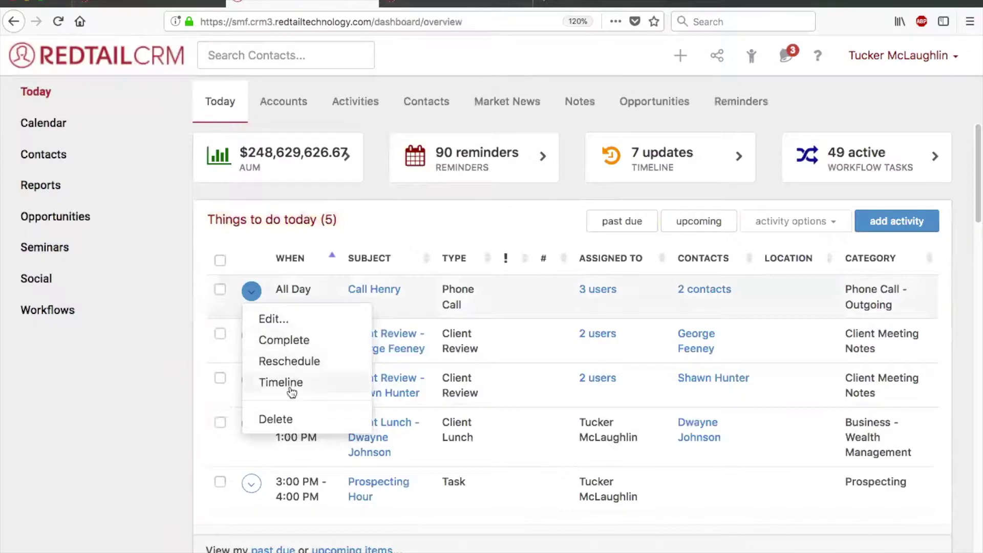
left_click(481, 220)
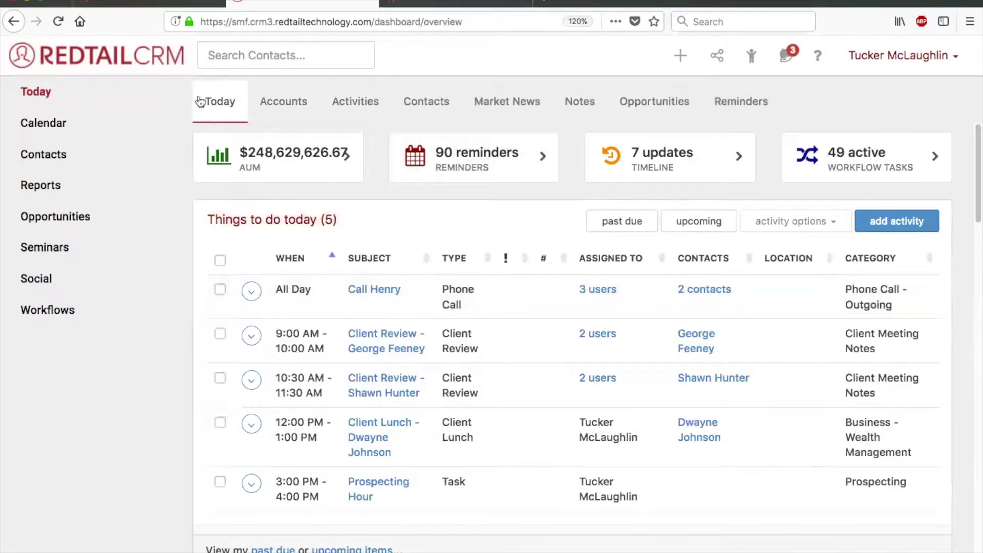
Step: Open the dashboard's activities list and examine everyone's past-due activities and the available date filter options
left_click(377, 104)
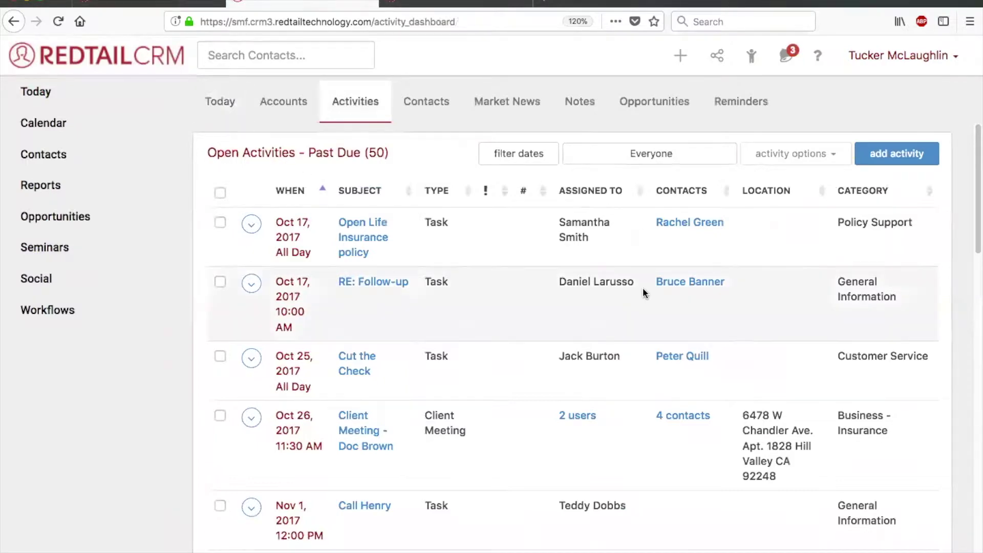
scroll(643, 287, "down", 10)
scroll(643, 289, "down", 10)
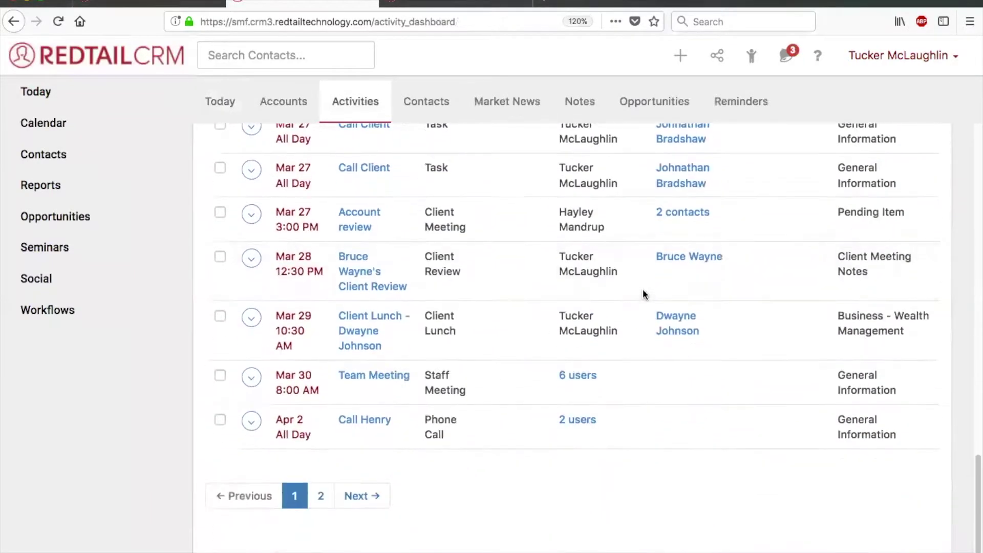
scroll(643, 289, "up", 20)
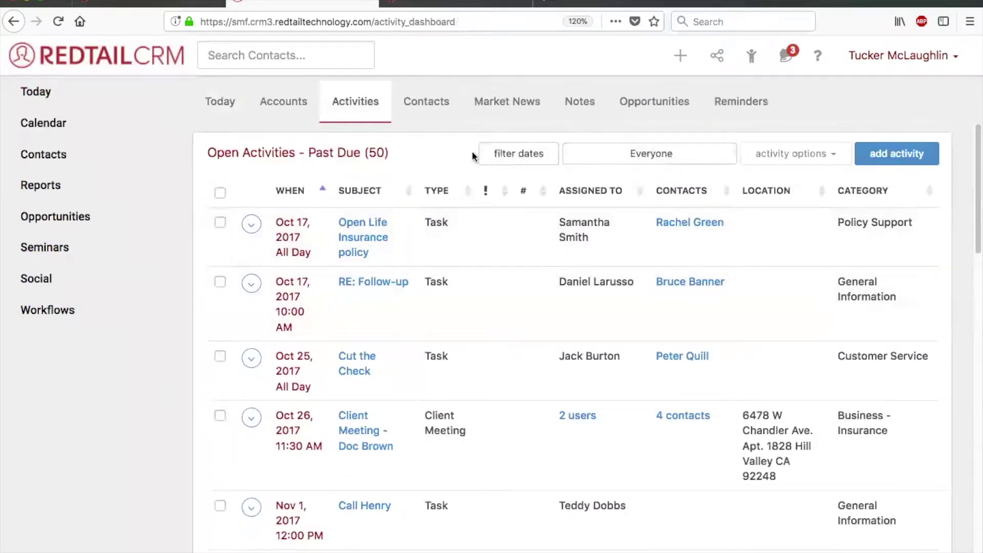
left_click(517, 156)
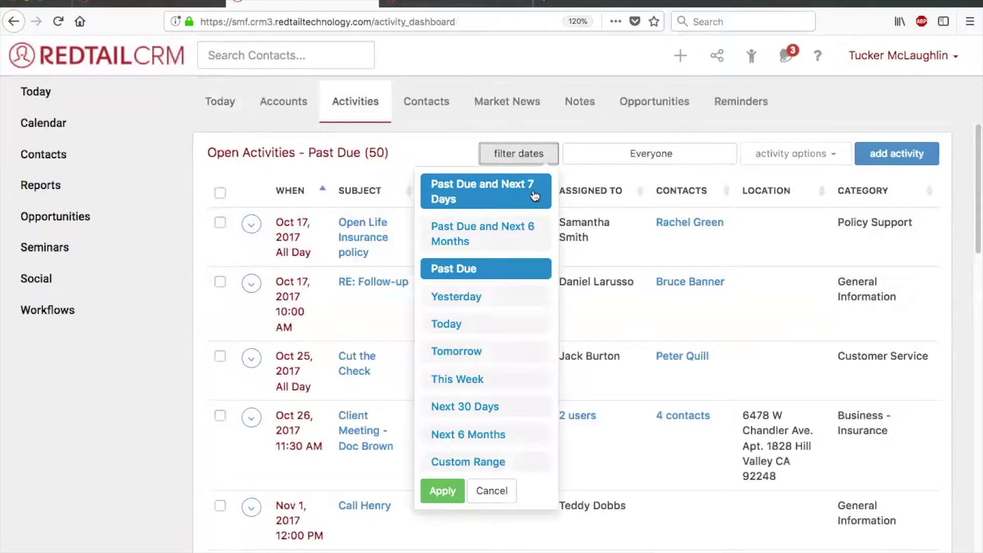
left_click(467, 161)
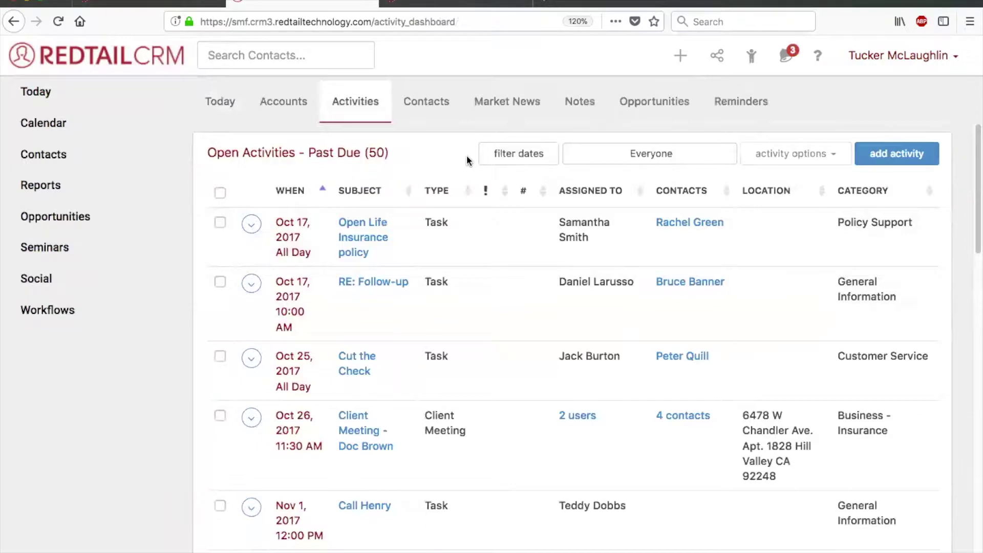
Step: Look over the past-due activities again and check the actions available for the Open Life Insurance policy task
scroll(466, 155, "down", 20)
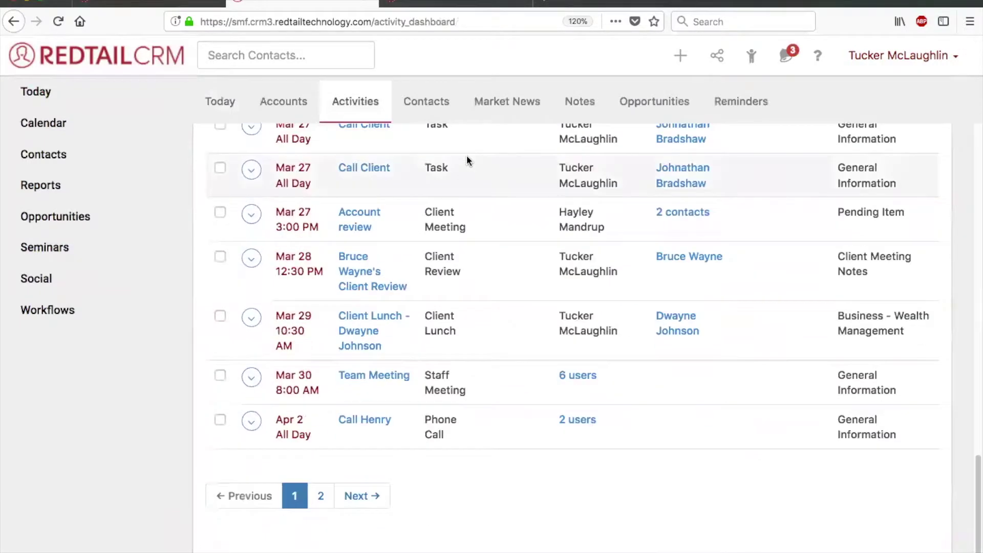
scroll(334, 305, "up", 20)
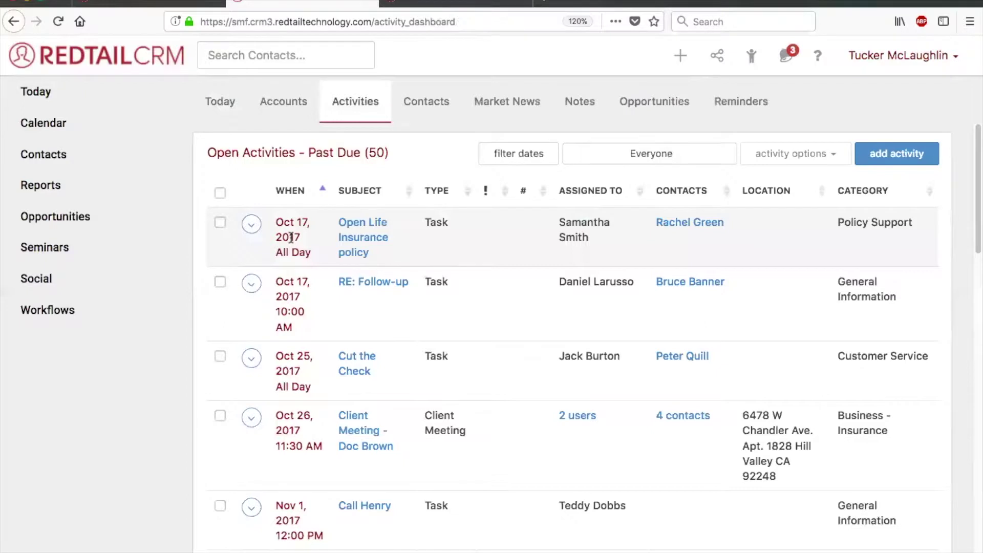
left_click(250, 225)
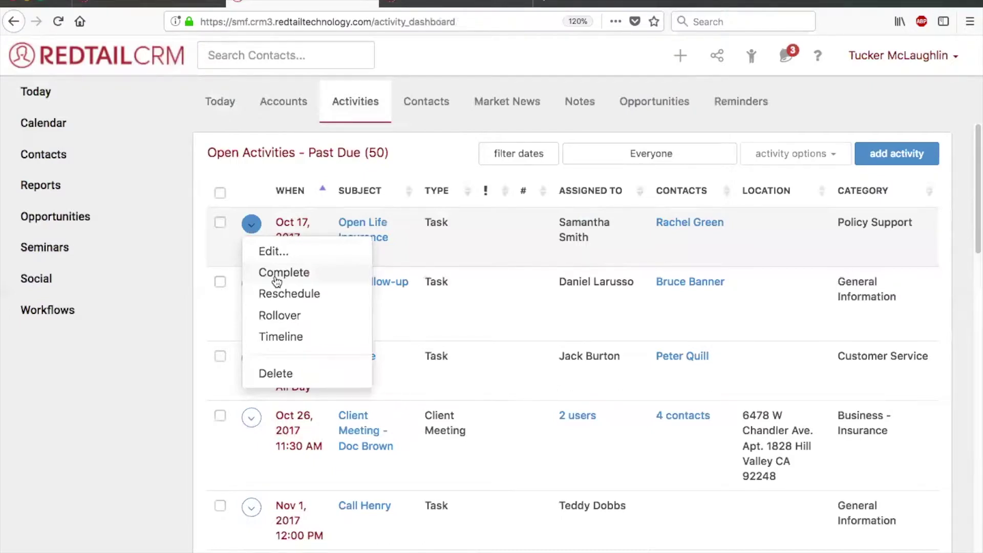
left_click(412, 238)
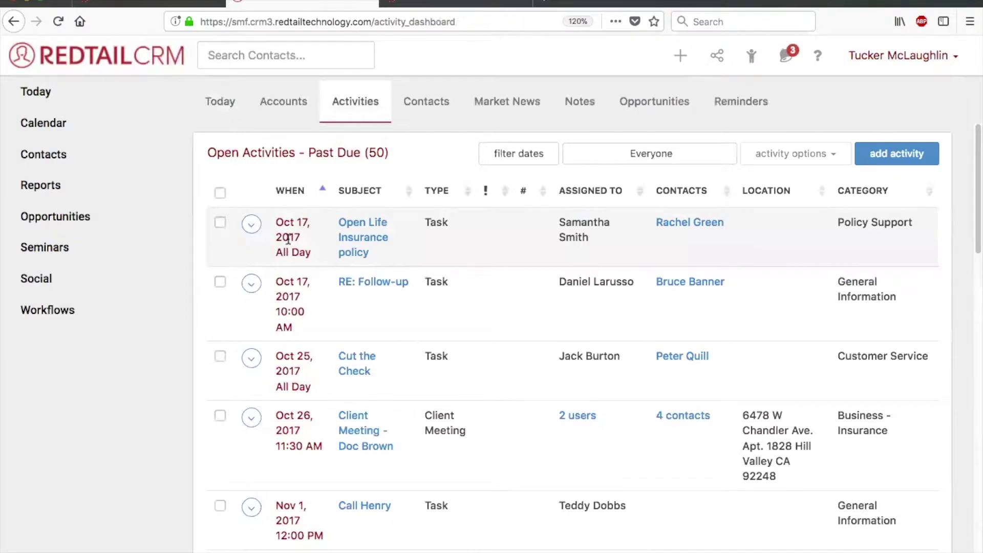
Step: Look over the first past-due activities and open the available actions for the Open Life Insurance policy task
scroll(407, 291, "down", 3)
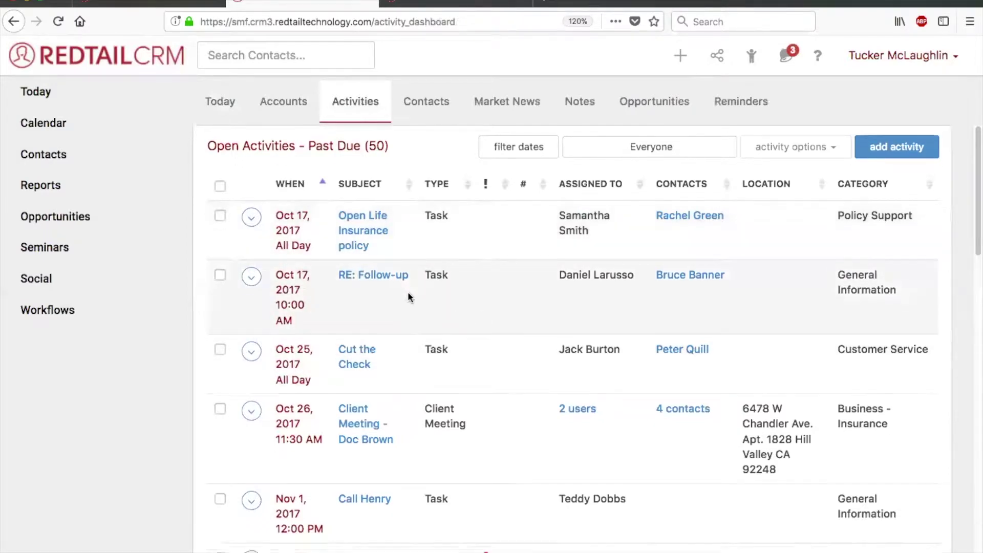
scroll(299, 257, "up", 3)
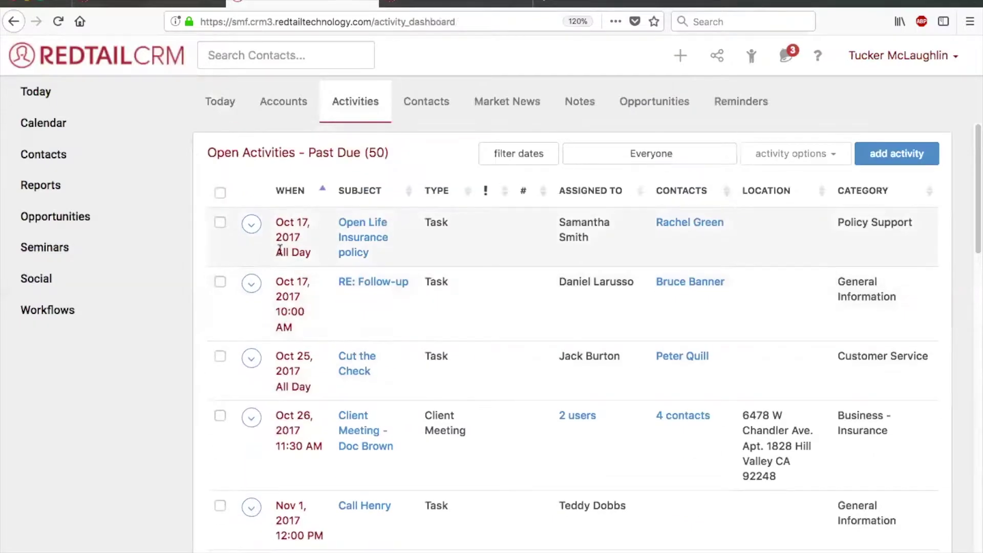
left_click(258, 229)
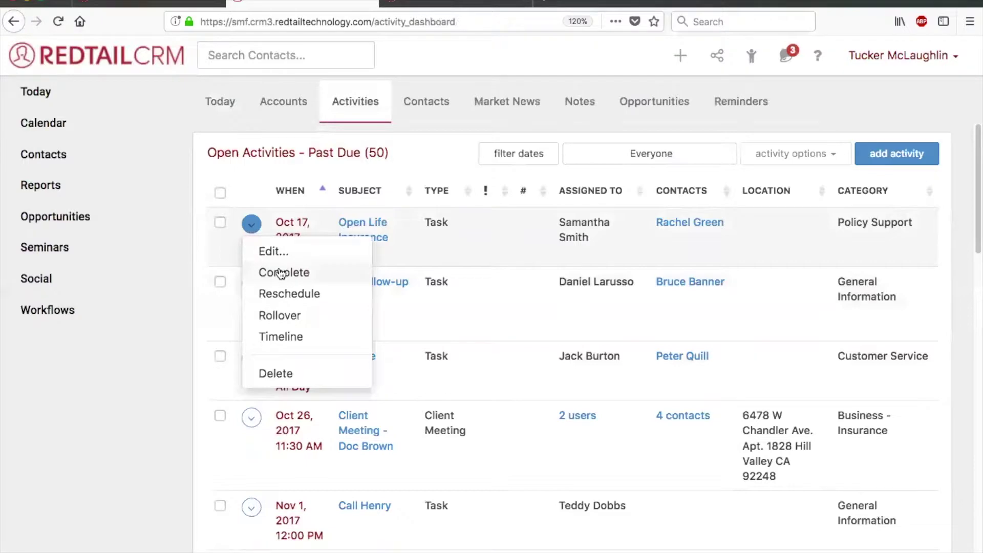
Step: Examine the actions offered in the life insurance planning meeting's details, then return to the past-due activities list and dismiss the task's actions
left_click(179, 2)
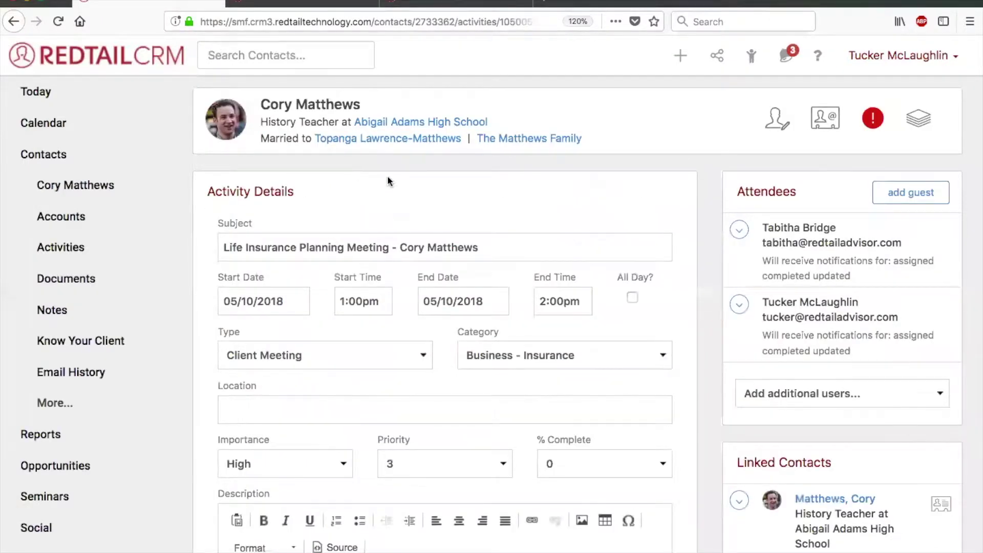
scroll(388, 175, "down", 3)
scroll(388, 176, "down", 7)
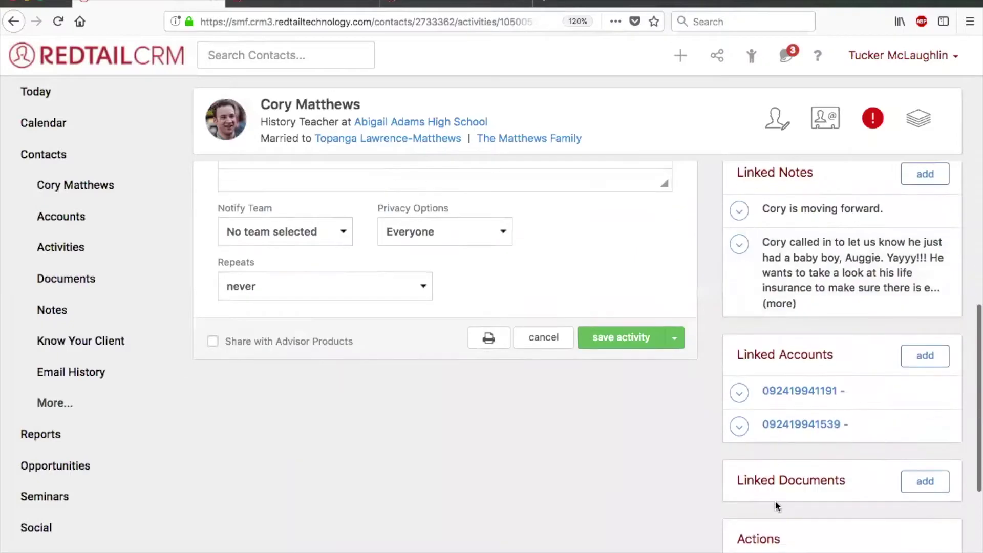
scroll(776, 498, "down", 2)
scroll(775, 500, "down", 1)
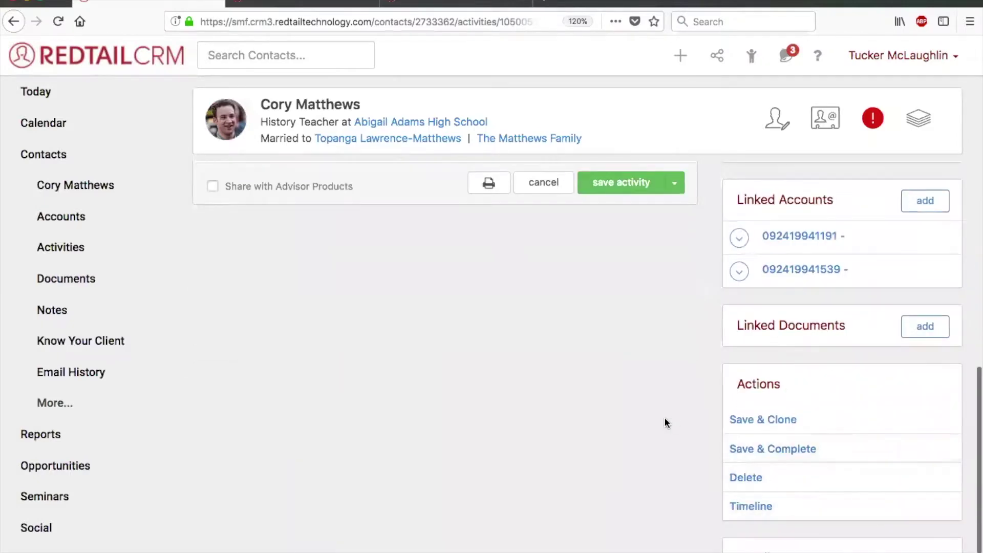
scroll(664, 423, "up", 10)
left_click(300, 2)
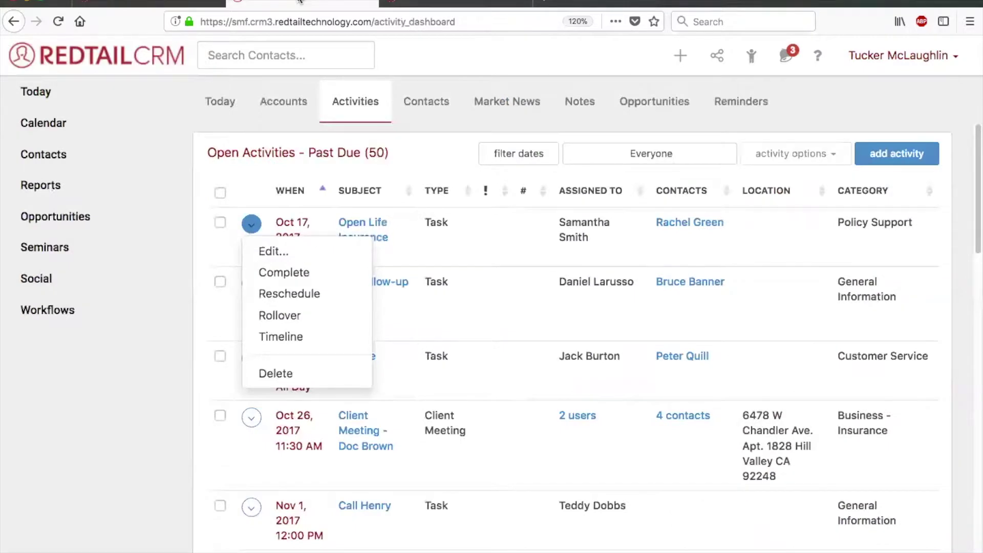
left_click(403, 149)
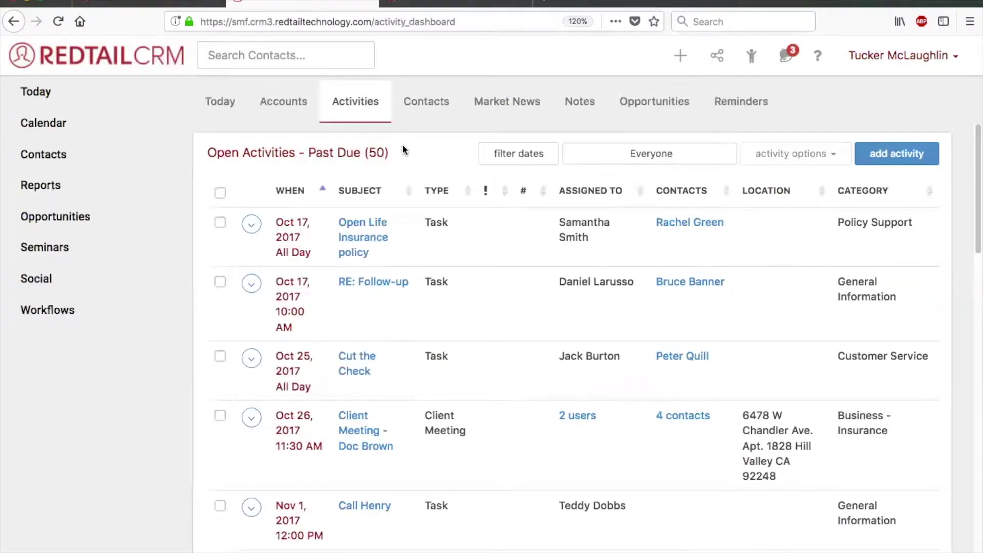
scroll(401, 149, "down", 1)
scroll(401, 149, "up", 1)
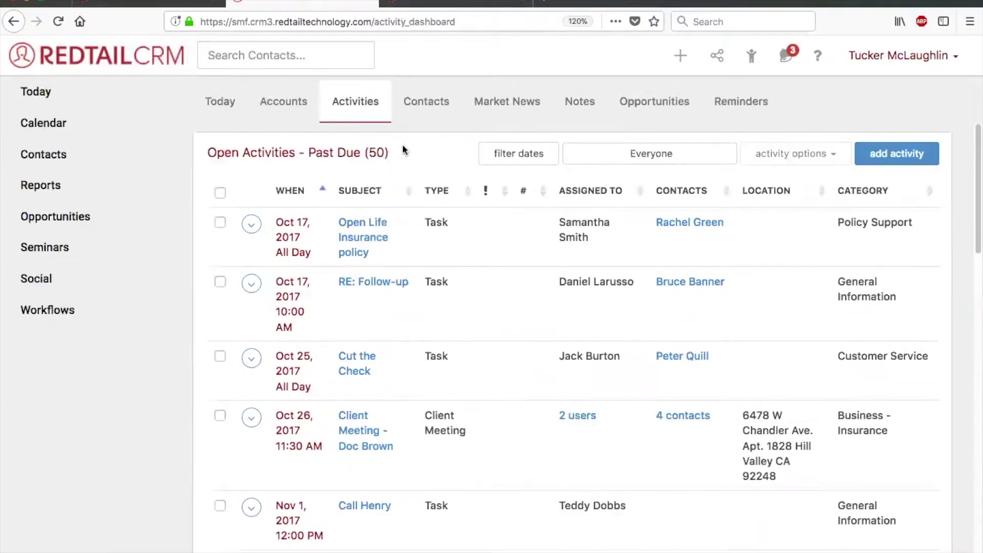
Step: Select all past-due activities on the page, check the bulk activity options, and look through to the end of the list
left_click(221, 193)
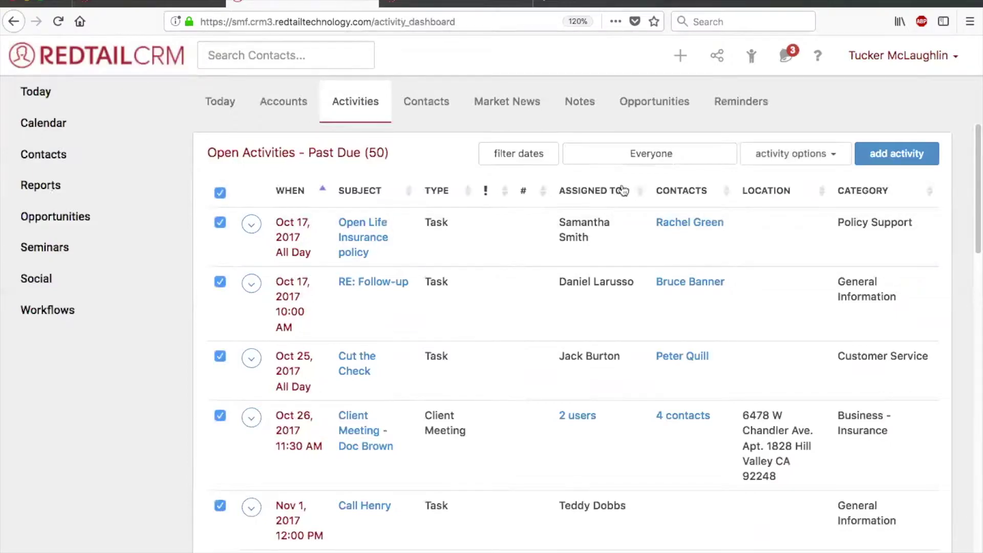
left_click(819, 154)
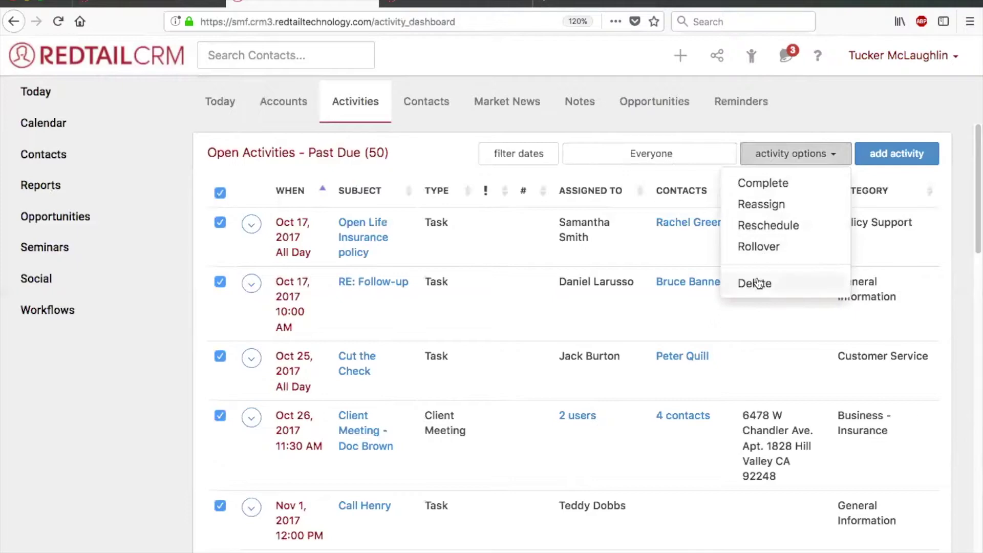
left_click(436, 152)
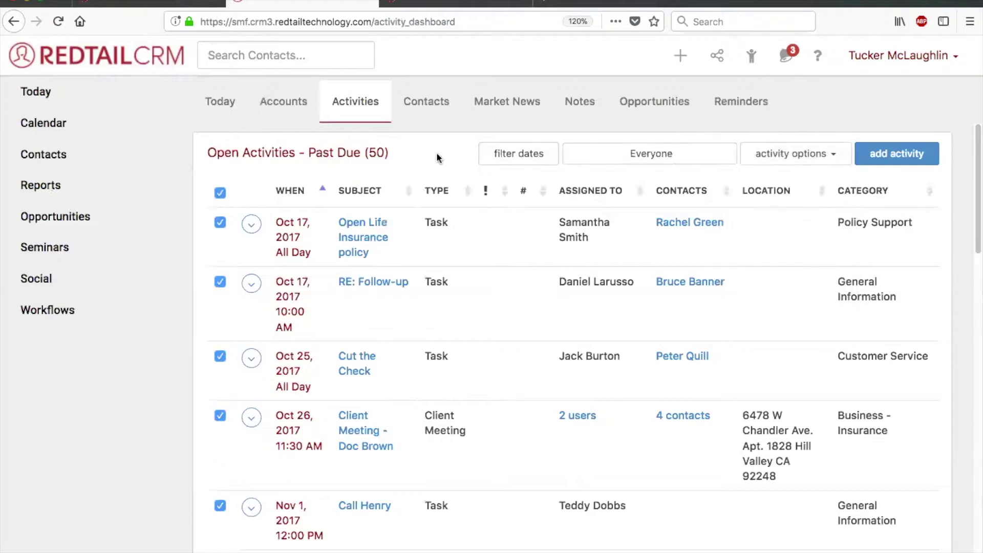
scroll(436, 152, "down", 6)
scroll(436, 153, "down", 10)
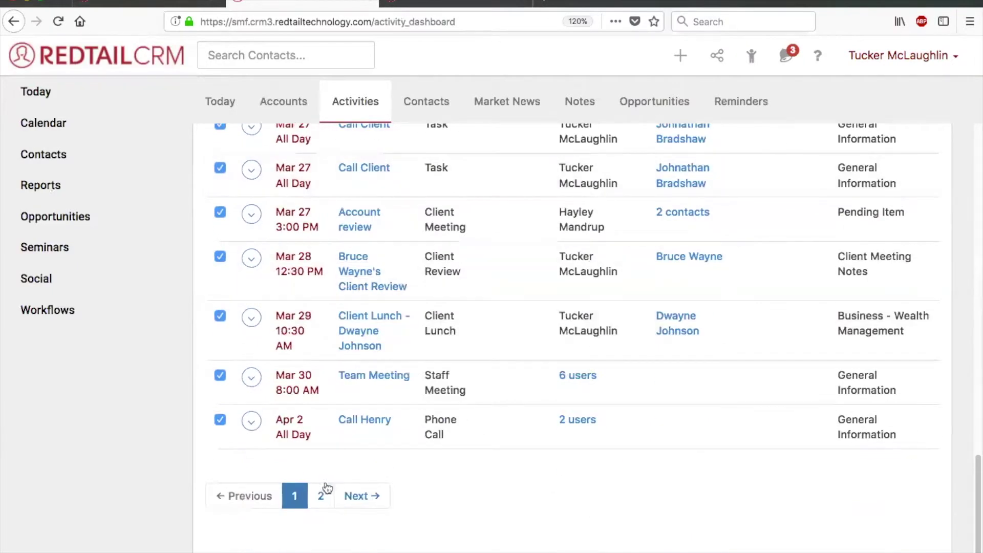
scroll(363, 294, "up", 15)
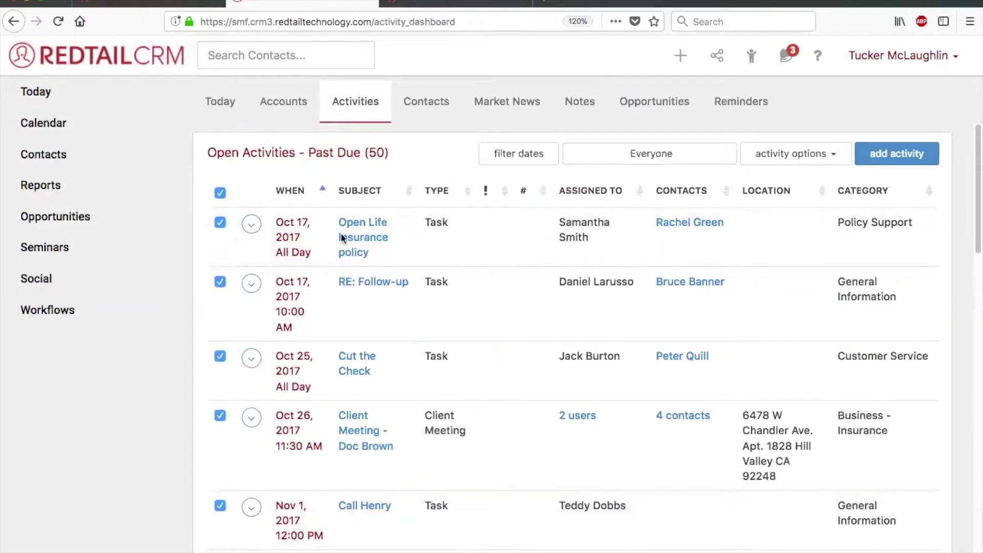
Step: Open the Activities By Contact report from the activity reports
left_click(39, 182)
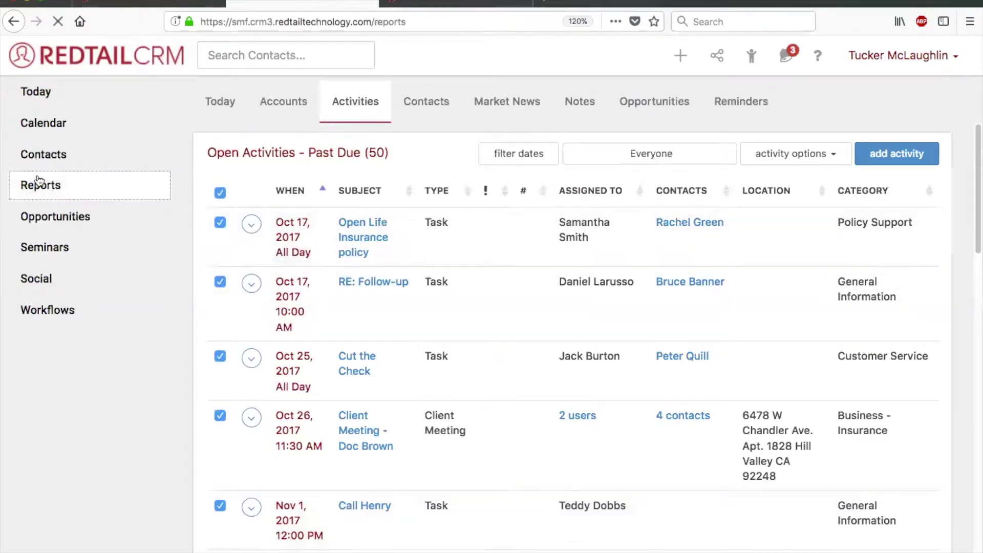
left_click(251, 157)
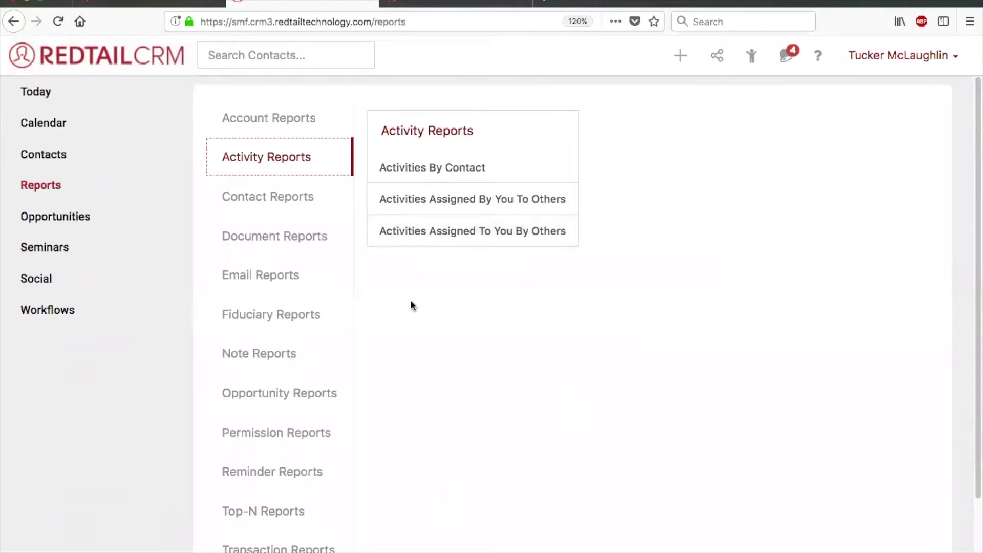
left_click(435, 169)
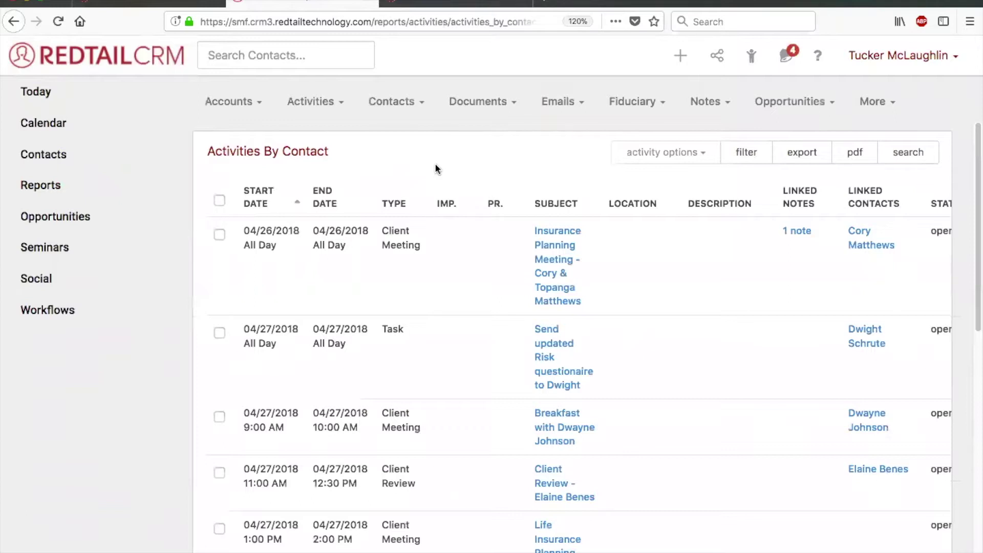
Step: Open the report's filter options and examine the date, contact, advisor, status, type and category filters
left_click(744, 159)
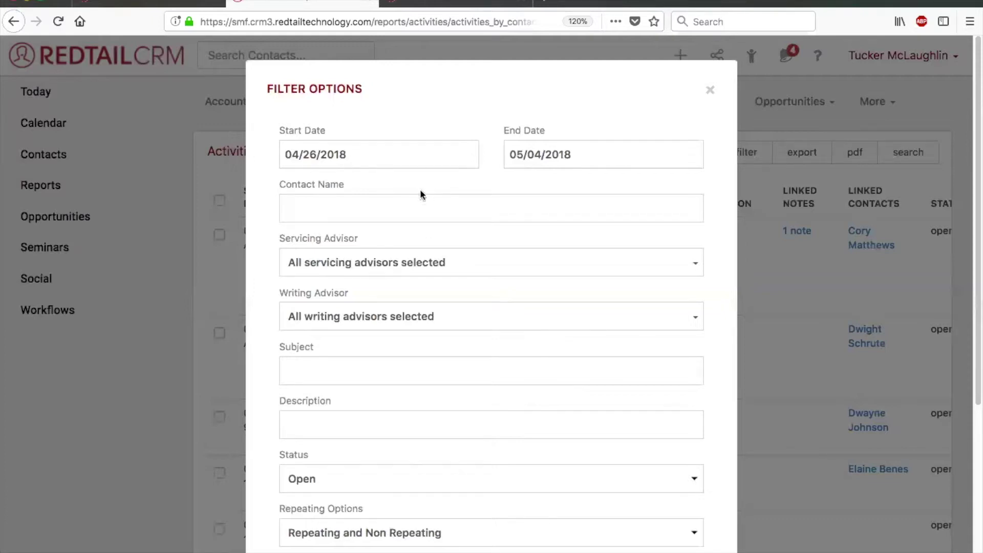
scroll(425, 185, "down", 4)
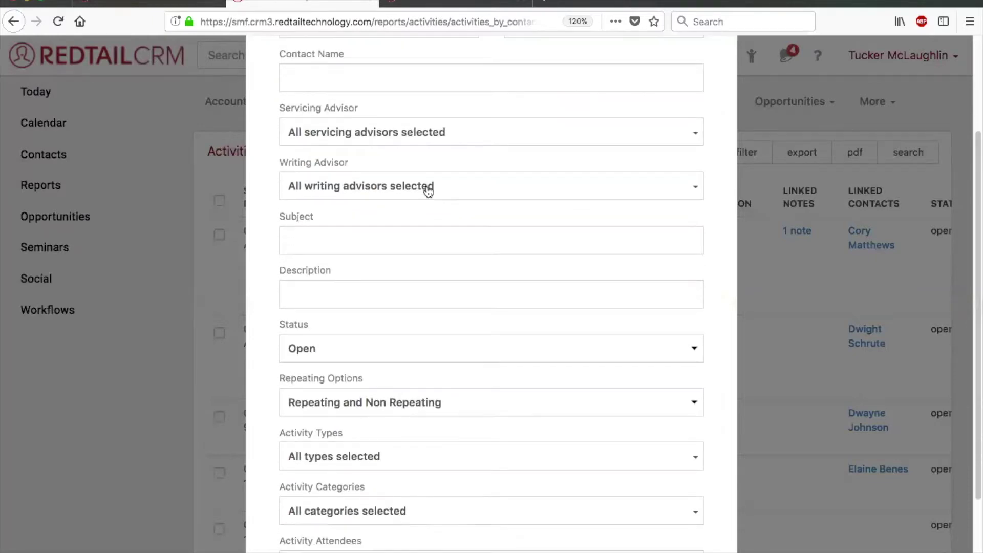
scroll(426, 185, "up", 4)
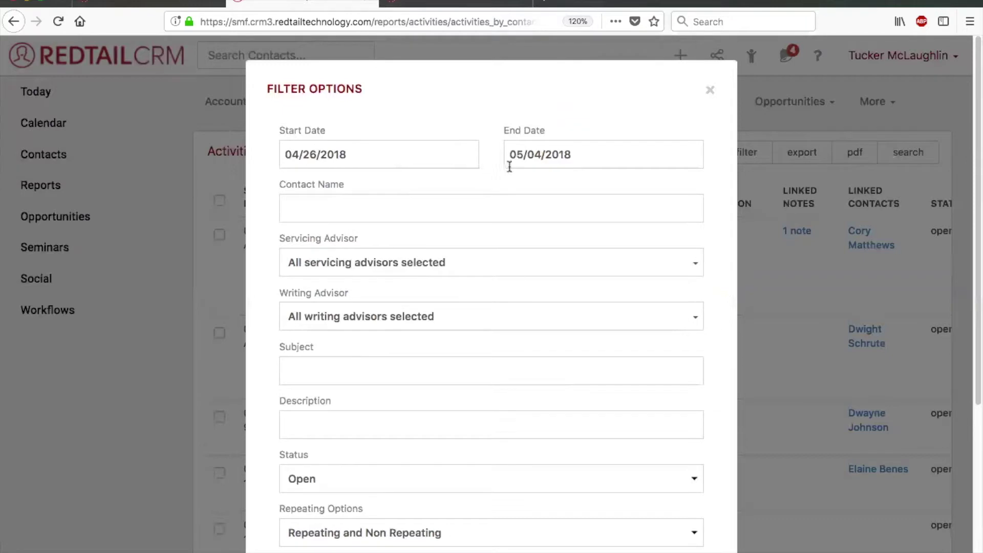
scroll(489, 208, "down", 2)
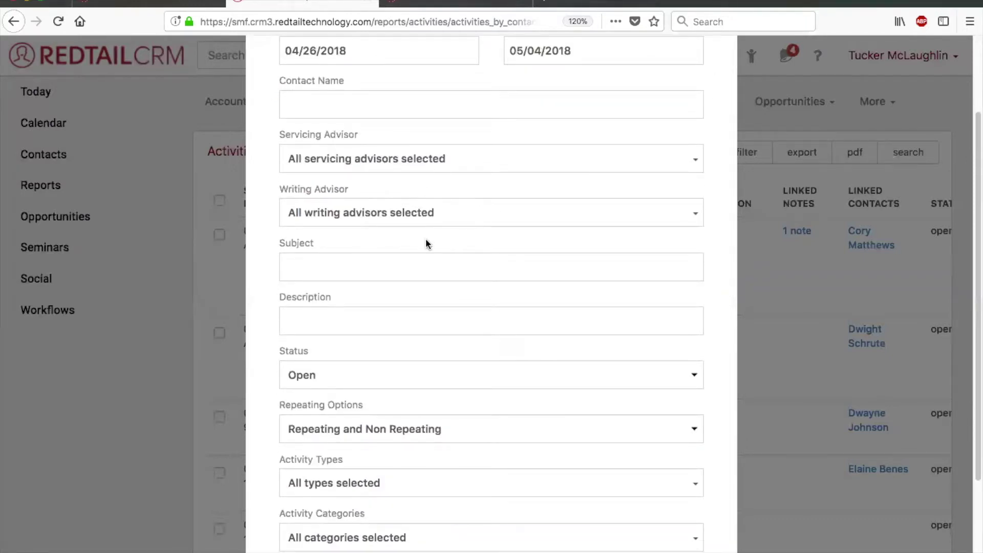
Step: Try a contact name filter, check the status choices, and close the filter options without applying them
left_click(339, 100)
type("Cory")
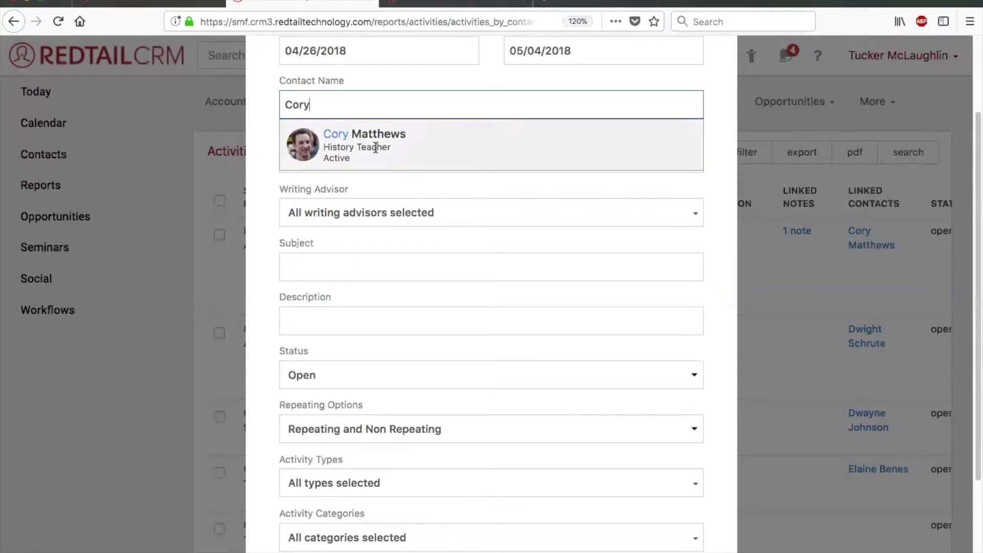
left_click(375, 148)
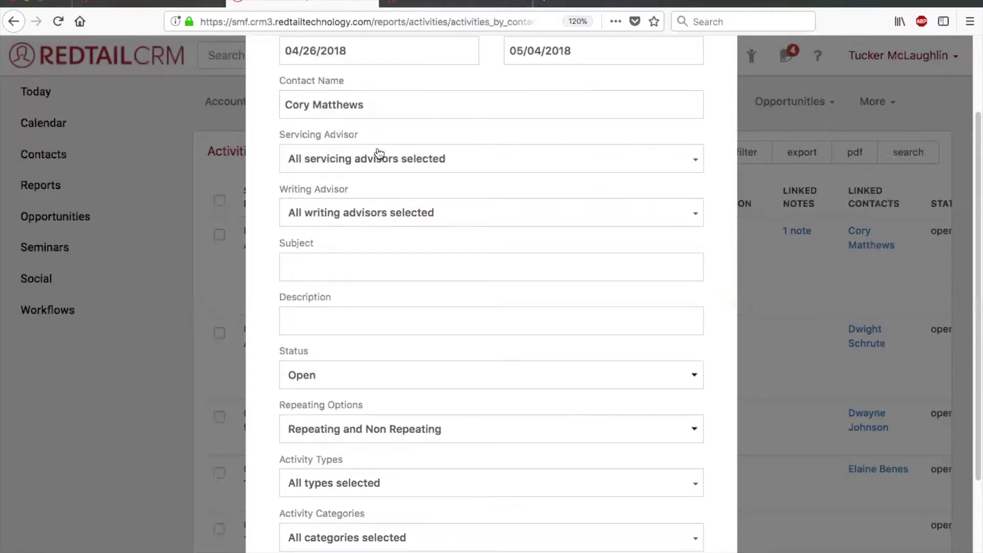
scroll(409, 210, "down", 2)
left_click(342, 219)
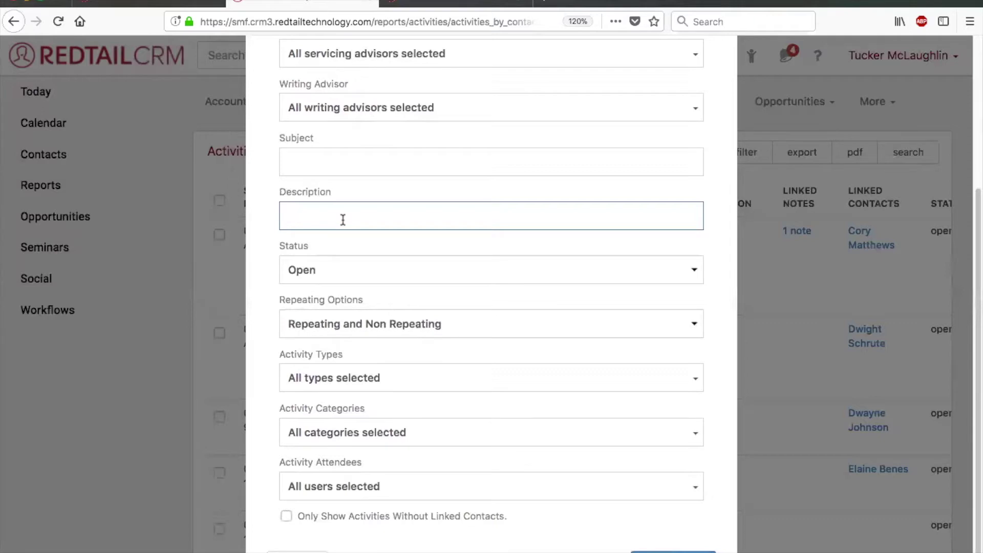
scroll(343, 220, "down", 1)
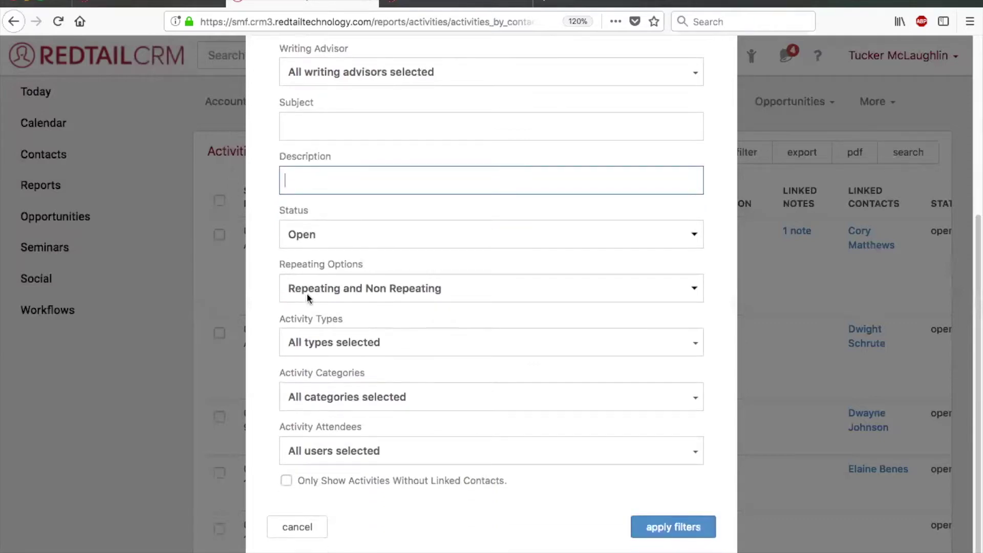
left_click(339, 227)
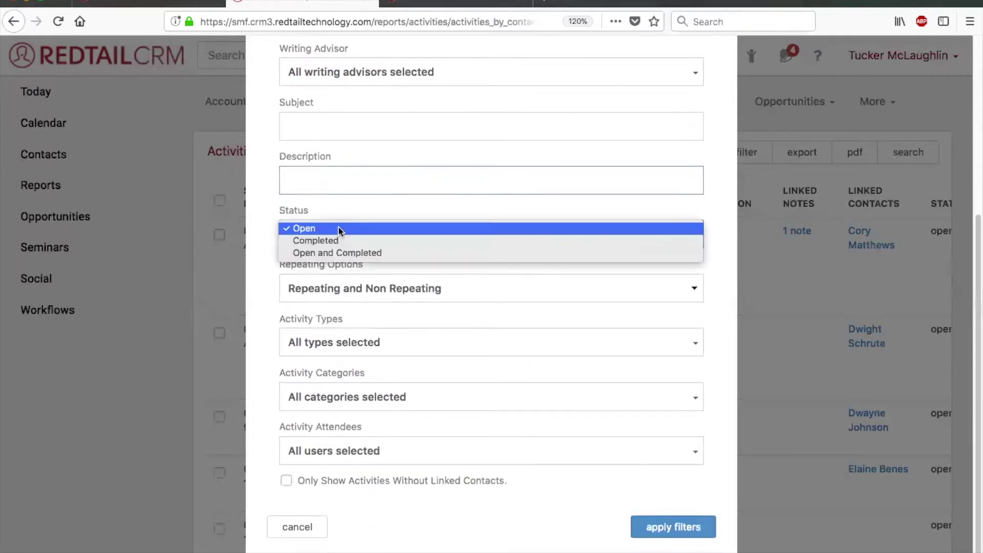
left_click(257, 267)
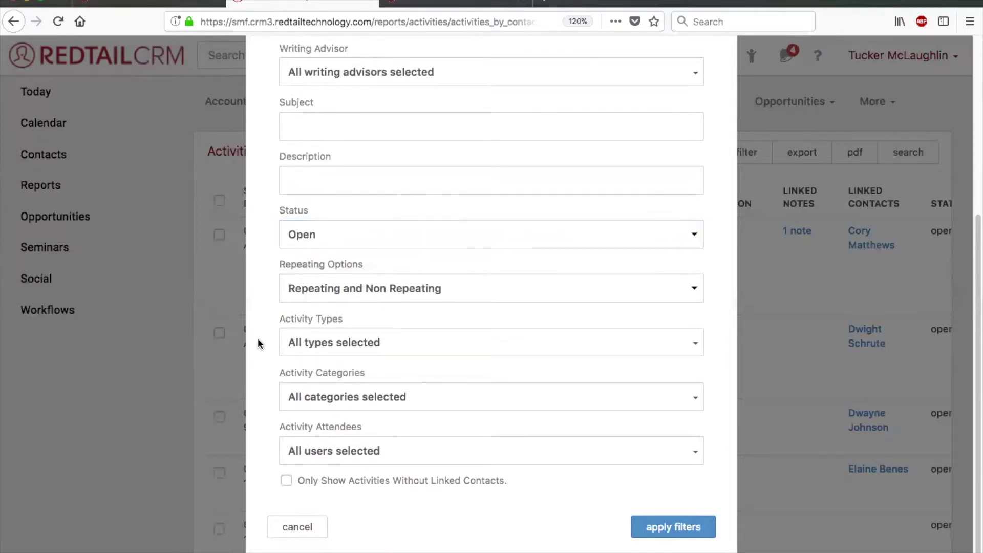
scroll(257, 338, "up", 5)
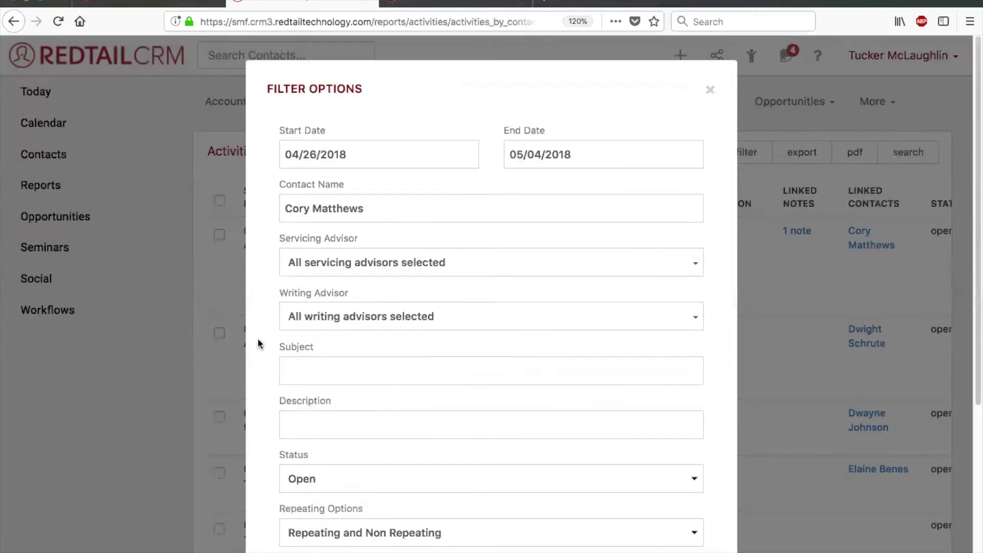
left_click(708, 89)
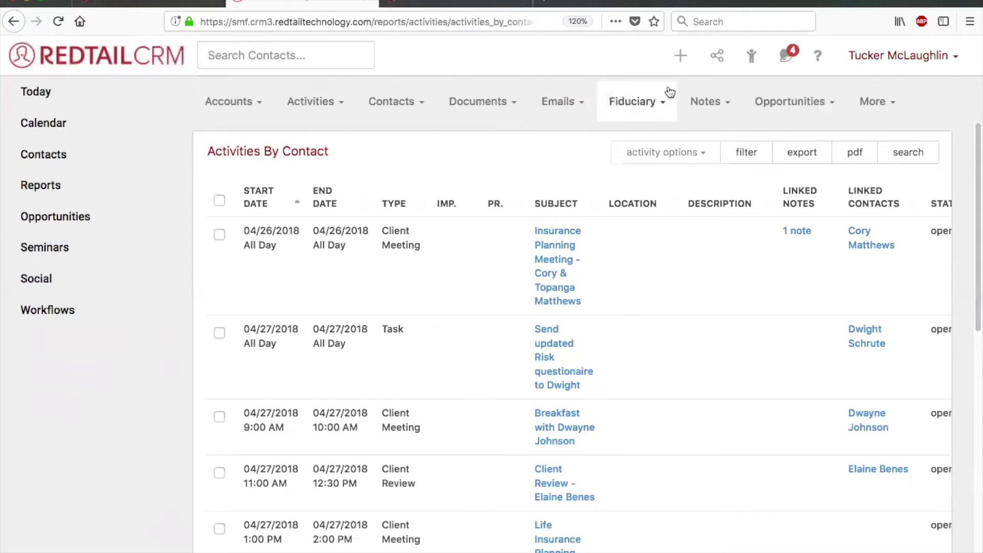
Step: Reopen the report's filter options and set the start date to 01/01/2018
left_click(745, 154)
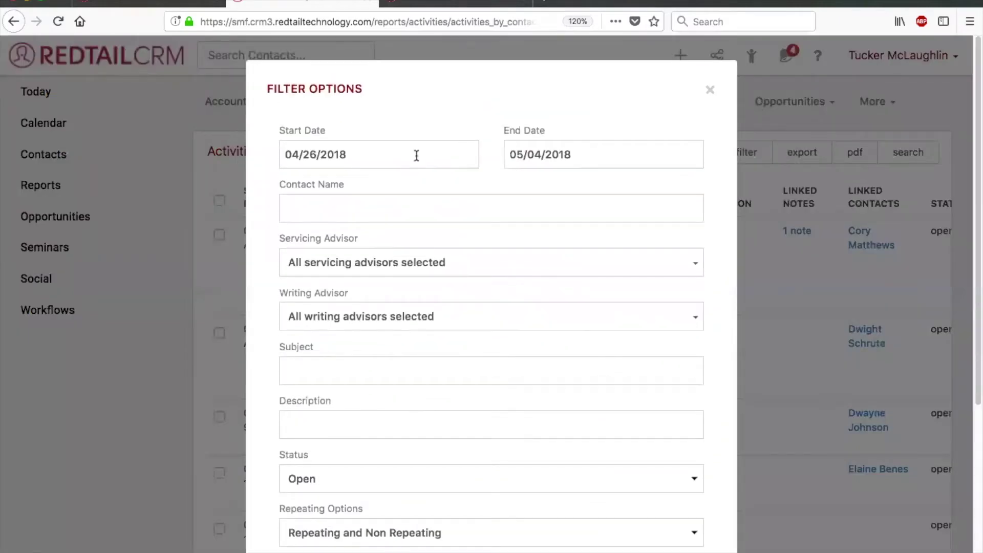
left_click(350, 154)
left_click(306, 188)
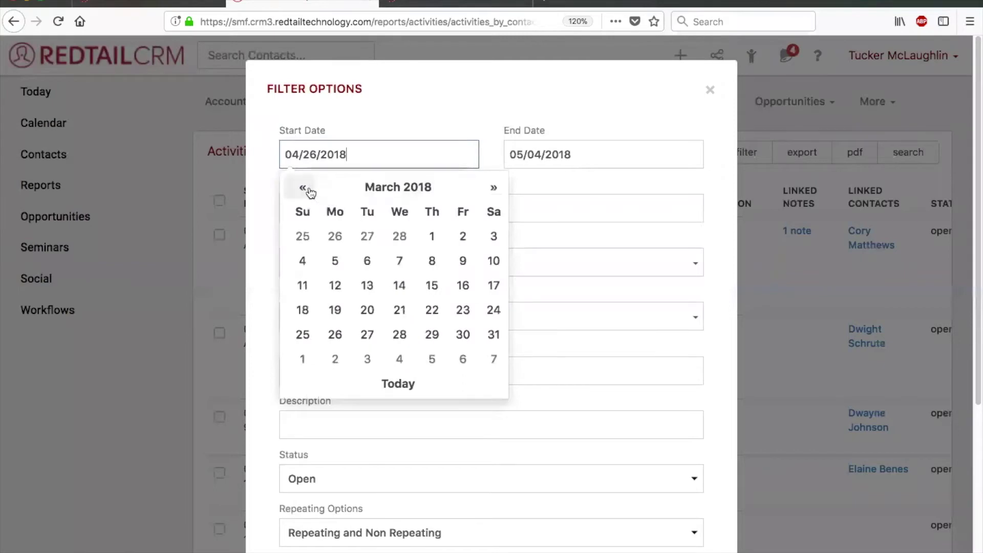
left_click(307, 188)
left_click(306, 188)
left_click(333, 238)
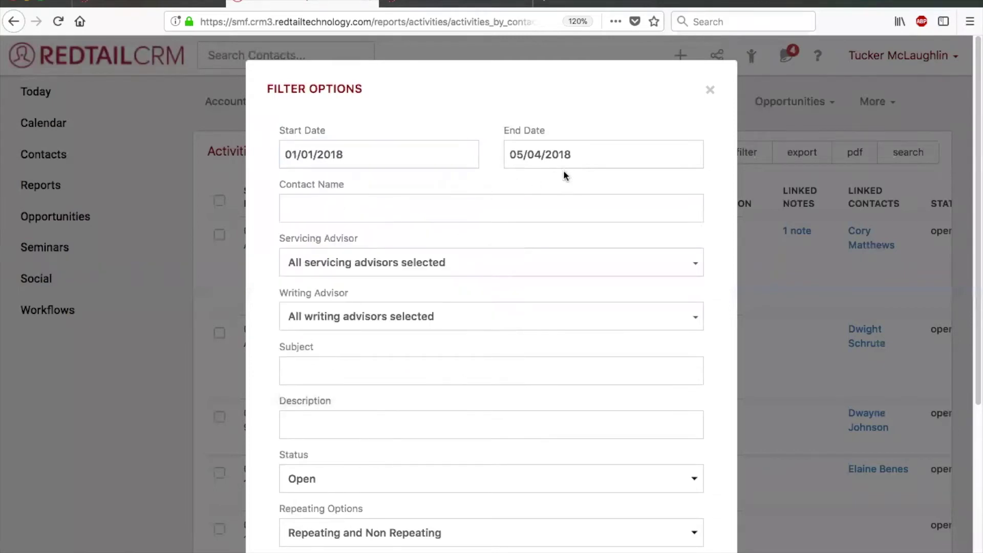
Step: Set the filter's end date to 01/31/2018 and apply the filters to the report
left_click(576, 155)
left_click(657, 335)
left_click(524, 157)
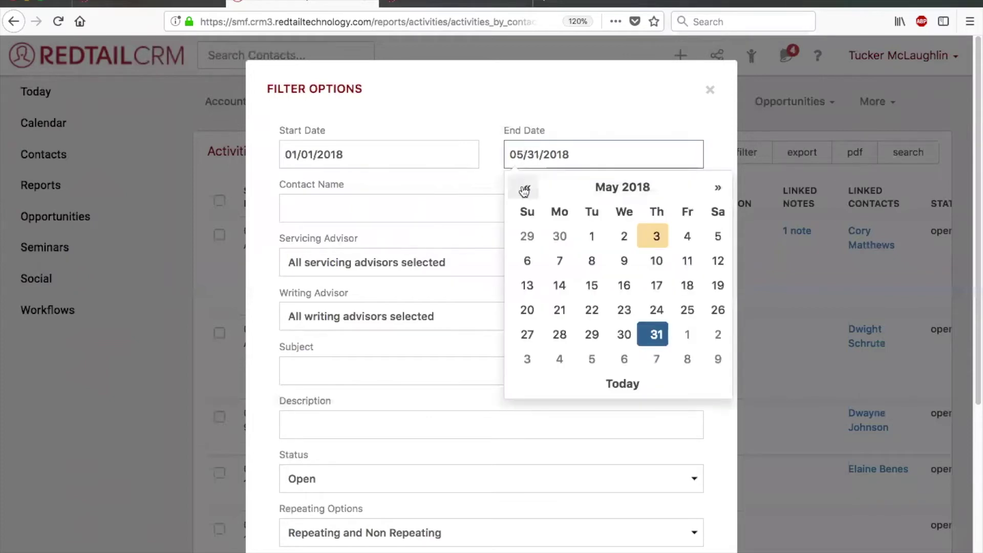
left_click(525, 191)
left_click(524, 191)
left_click(524, 190)
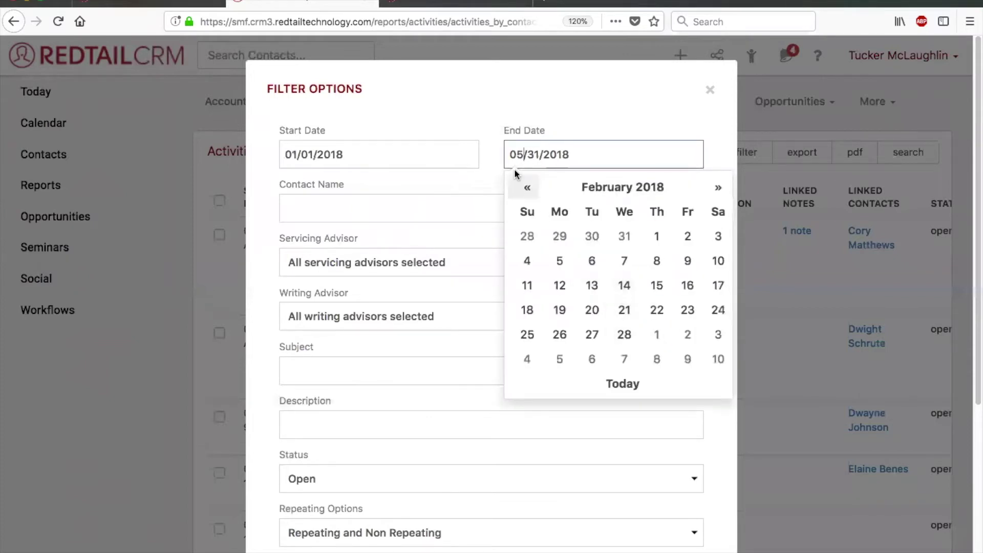
left_click(525, 189)
left_click(624, 334)
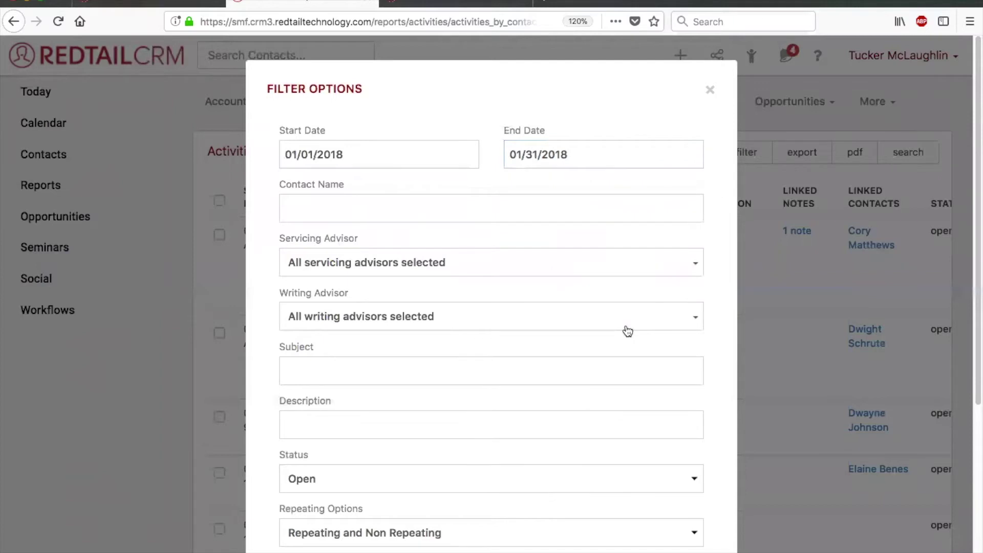
scroll(723, 327, "down", 5)
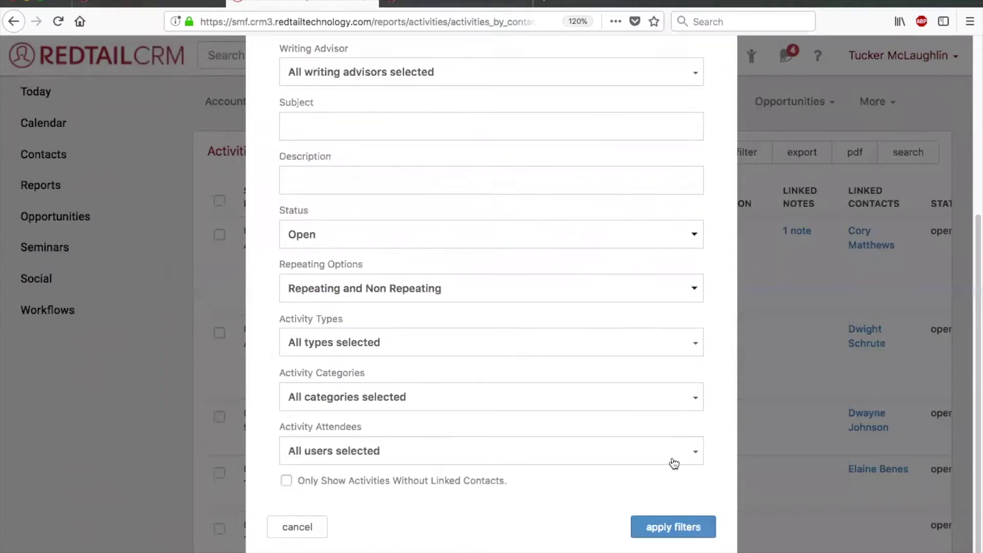
left_click(663, 524)
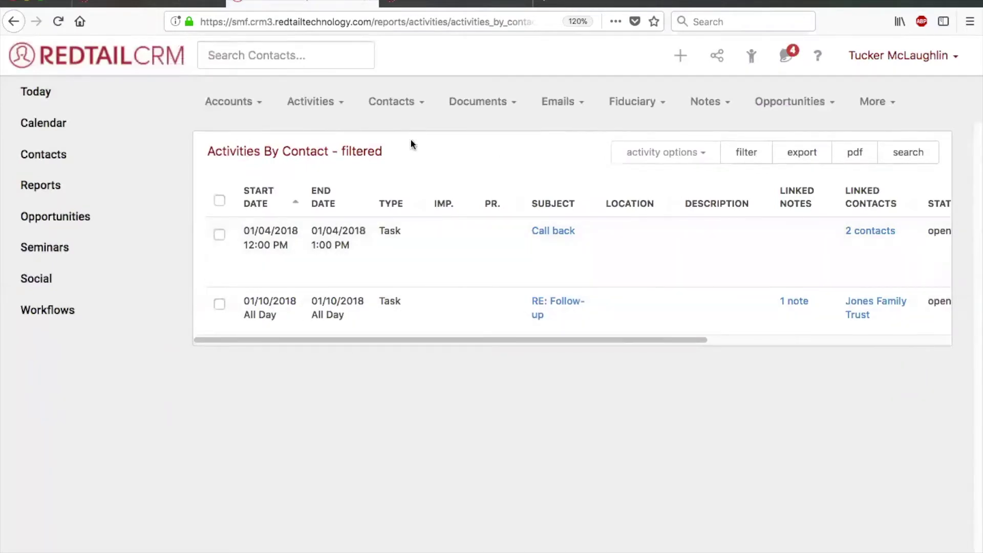
Step: Select all activities in the filtered report and check which bulk activity options are available
left_click(219, 201)
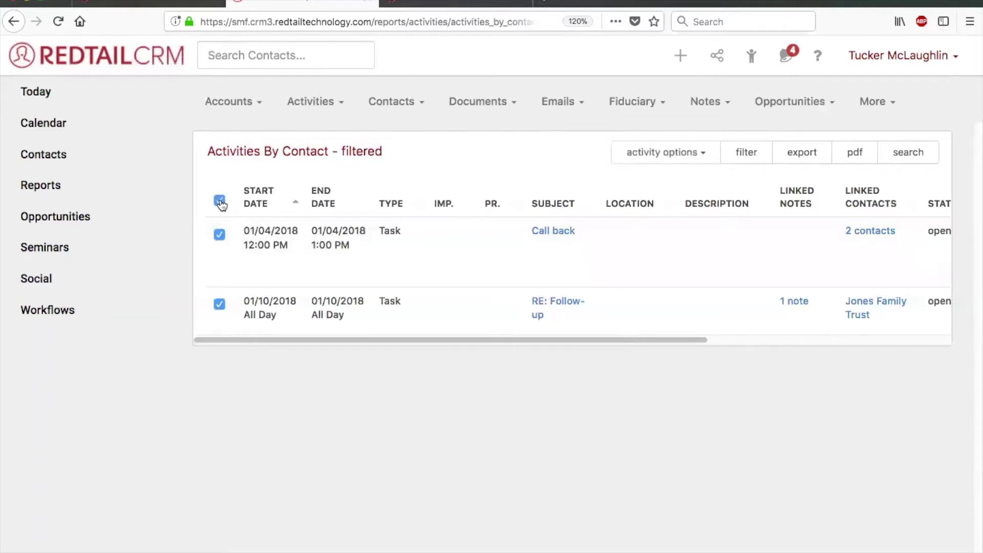
left_click(672, 154)
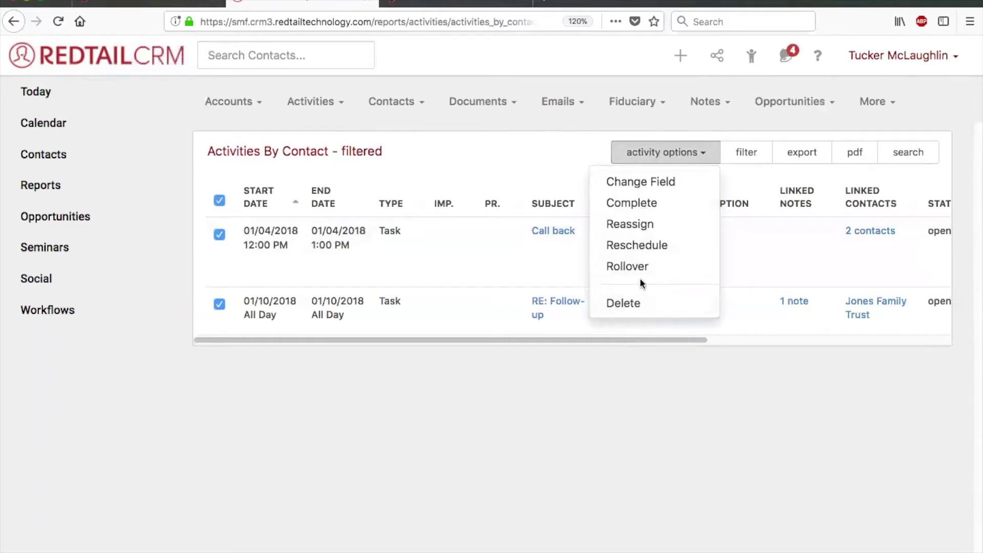
left_click(578, 150)
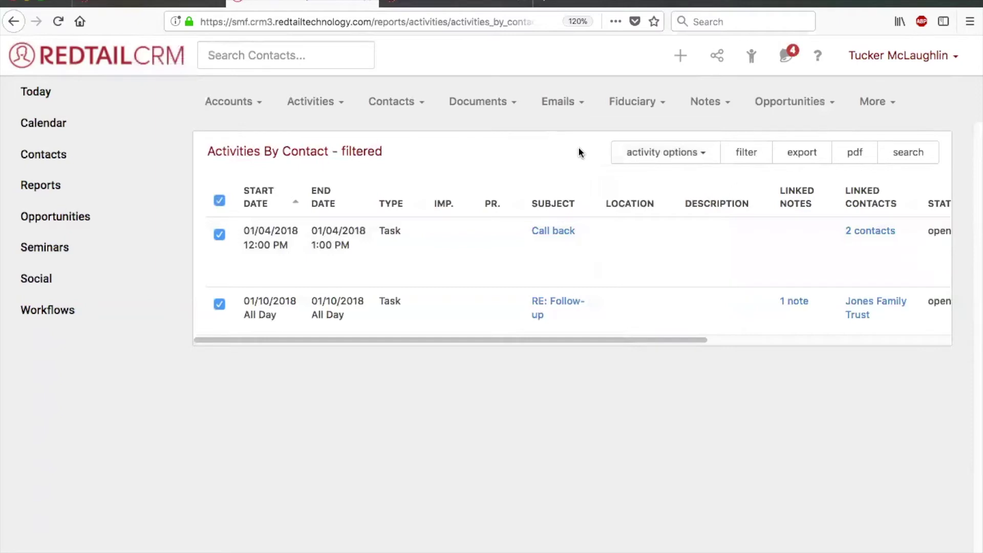